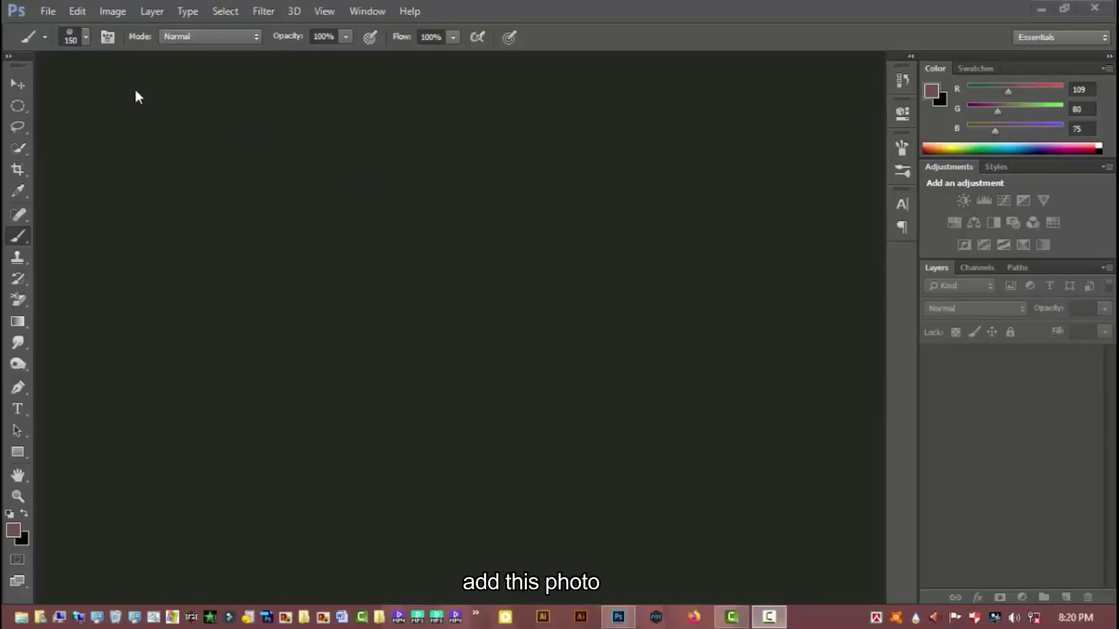
# Open woman-with-blonde-hair-and-green-eyes-3695363 from the Model picture folder.
pyautogui.click(57, 15)
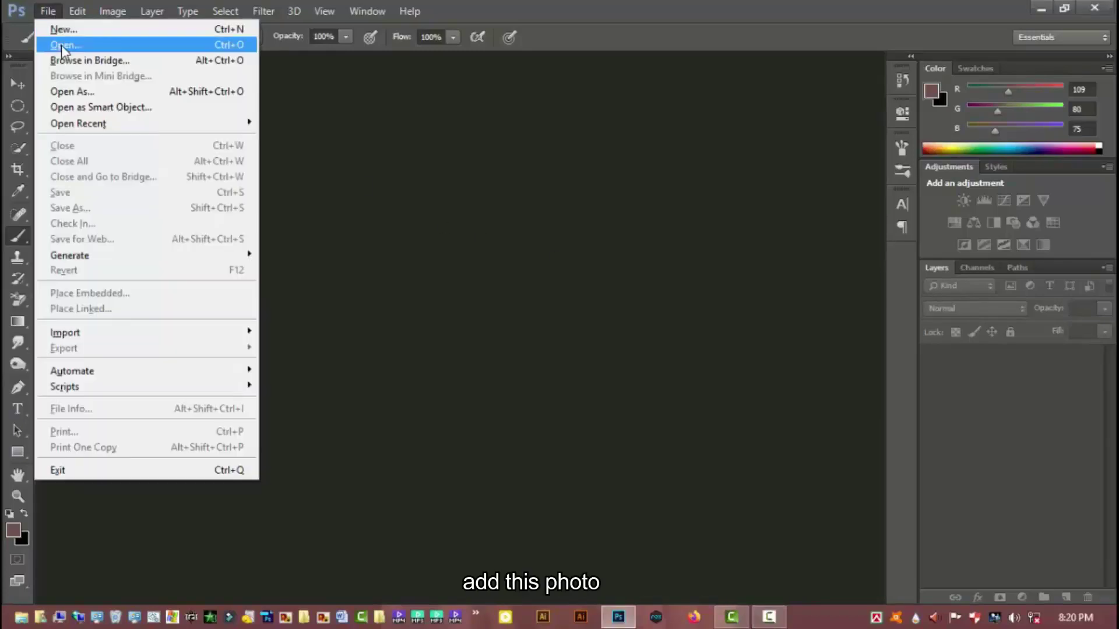
pyautogui.click(65, 45)
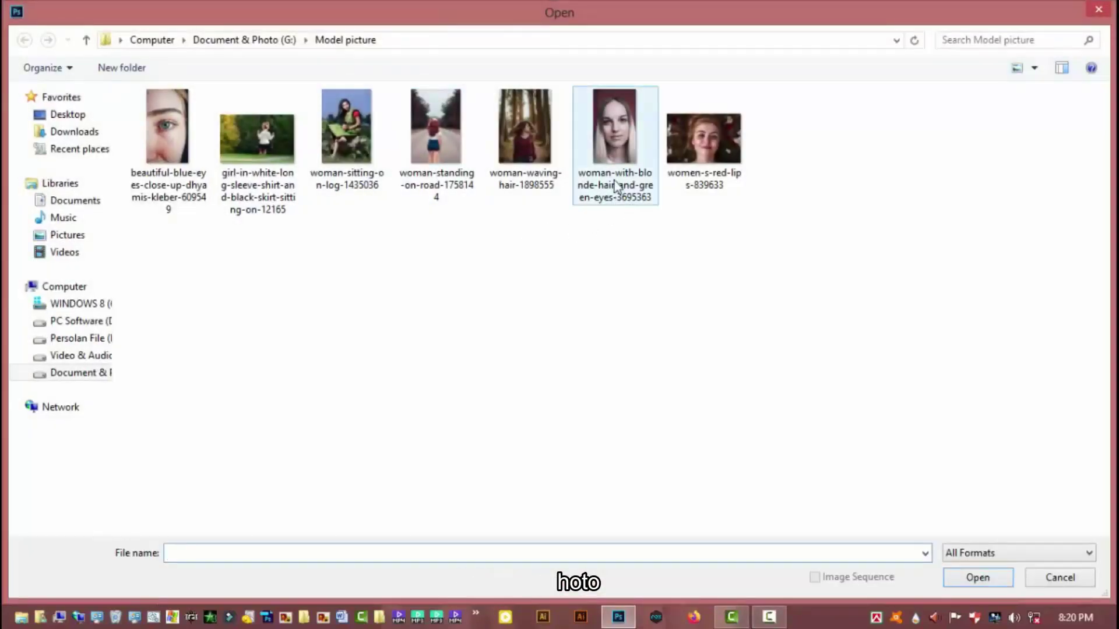
pyautogui.click(611, 165)
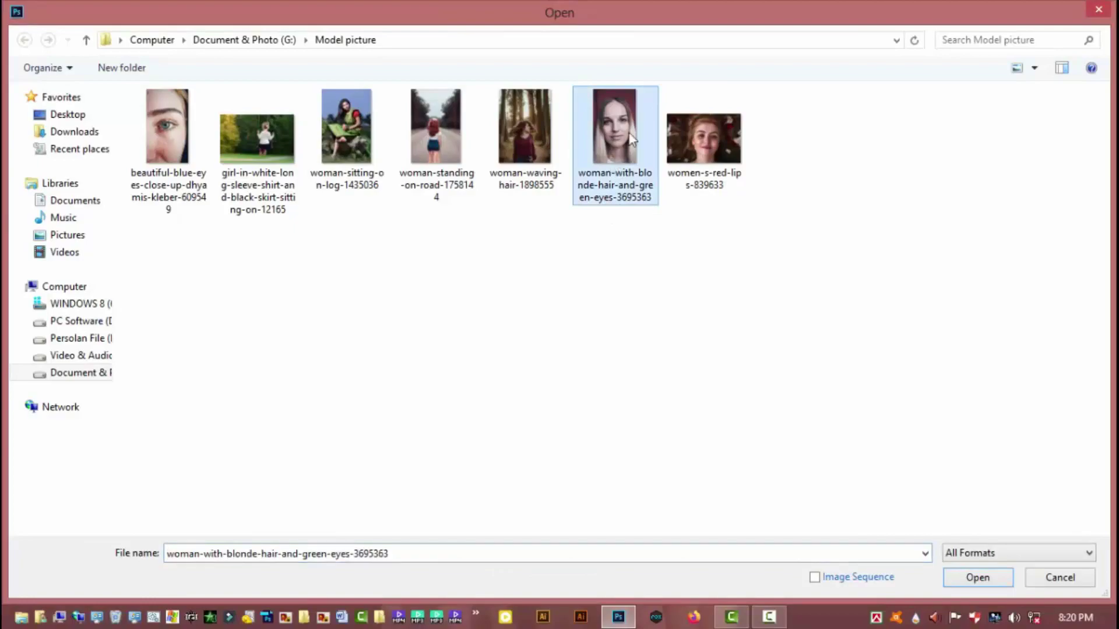
pyautogui.doubleClick(631, 138)
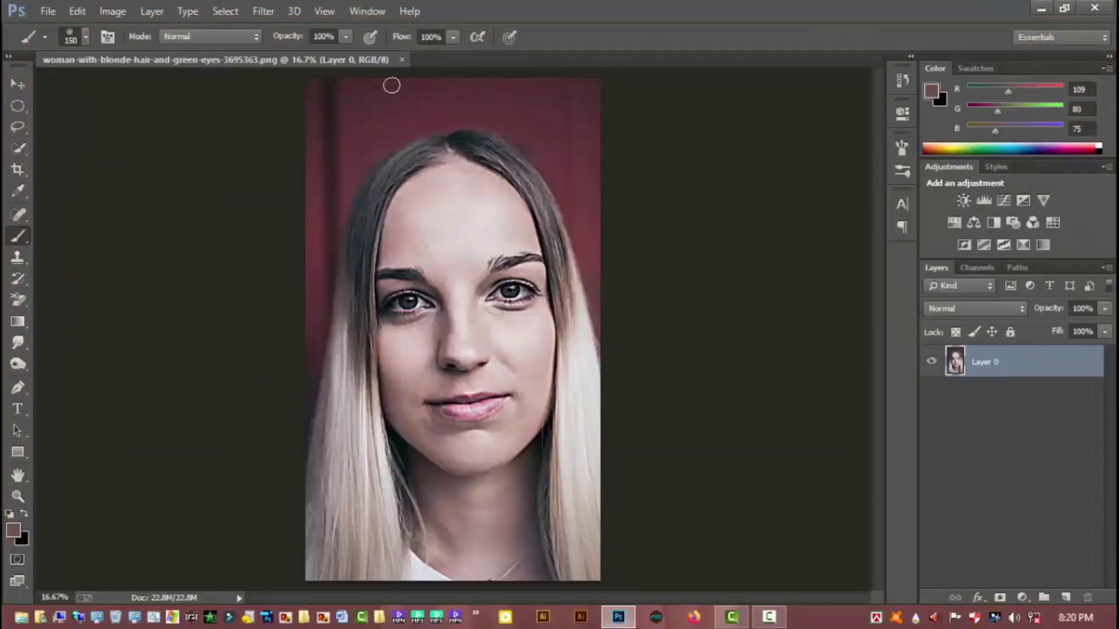
# Duplicate Layer 0 twice and set the top copy's blend mode to Vivid Light.
pyautogui.scroll(1, 440, 244)
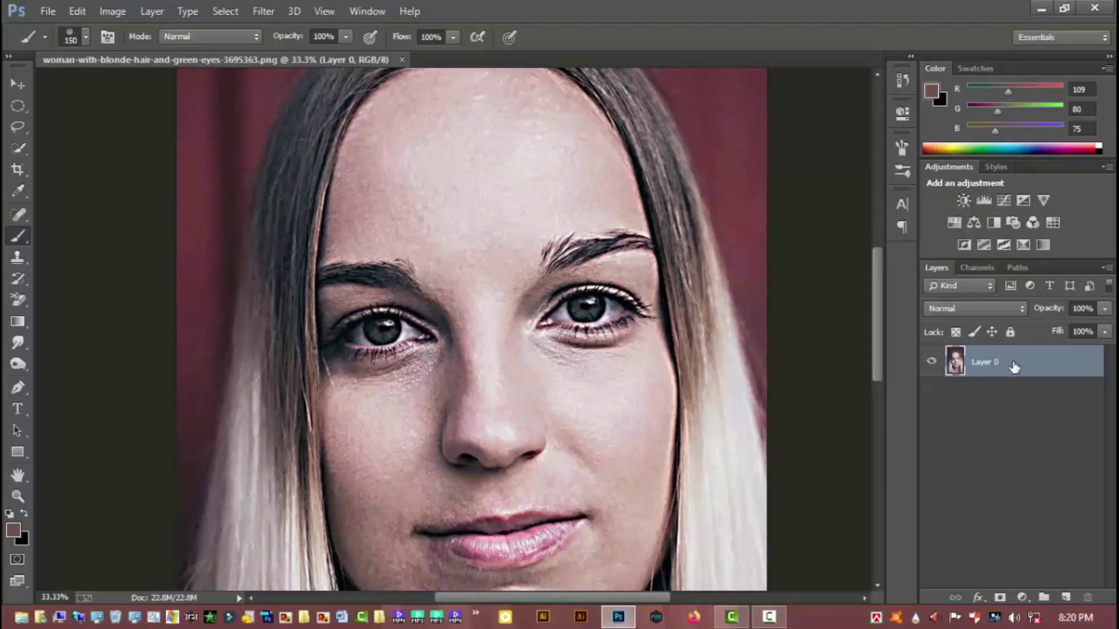
pyautogui.hotkey('ctrl', 'j')
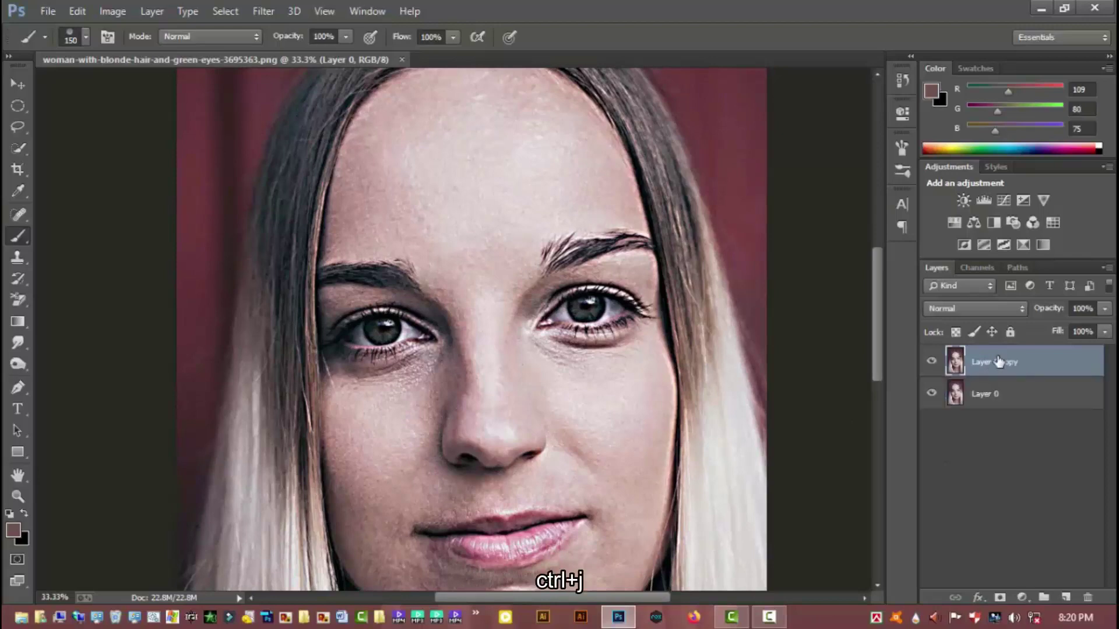
pyautogui.hotkey('ctrl', 'j')
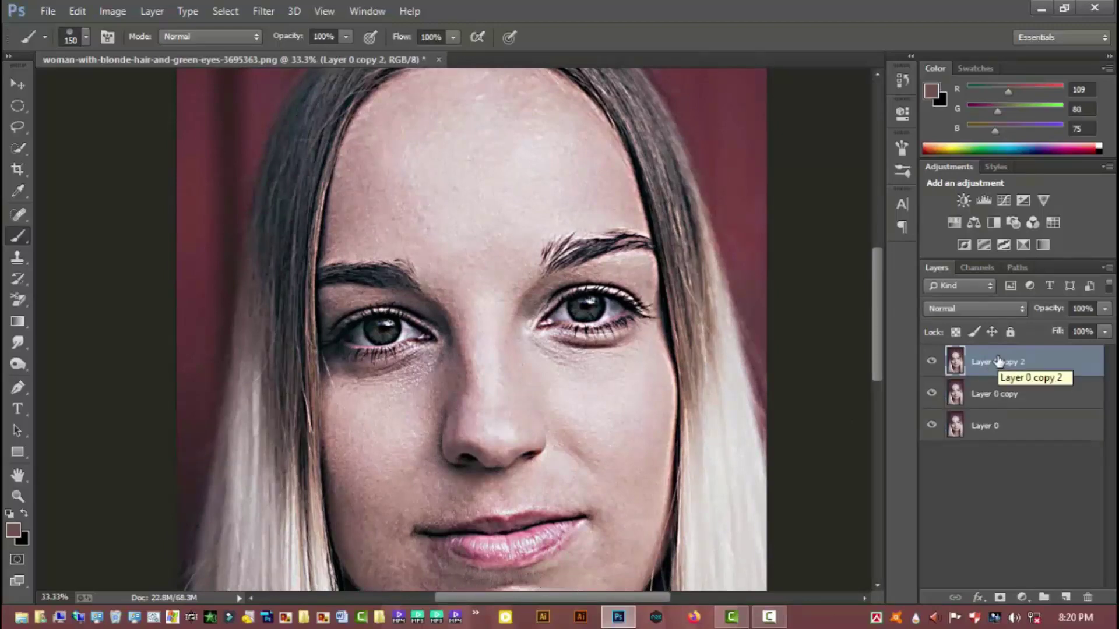
pyautogui.click(966, 307)
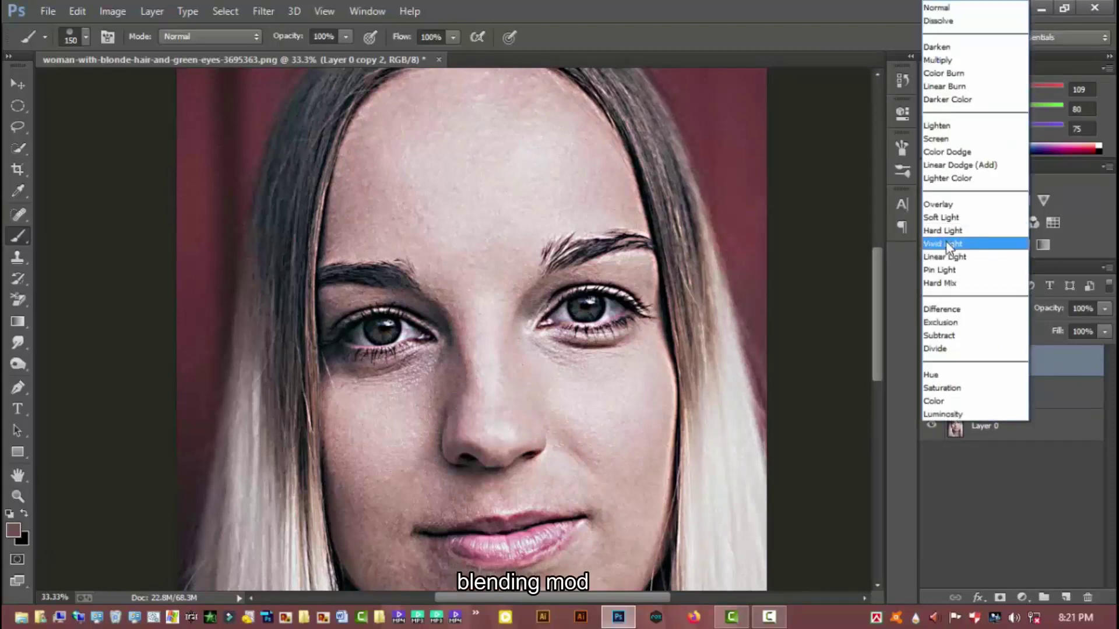
pyautogui.click(943, 244)
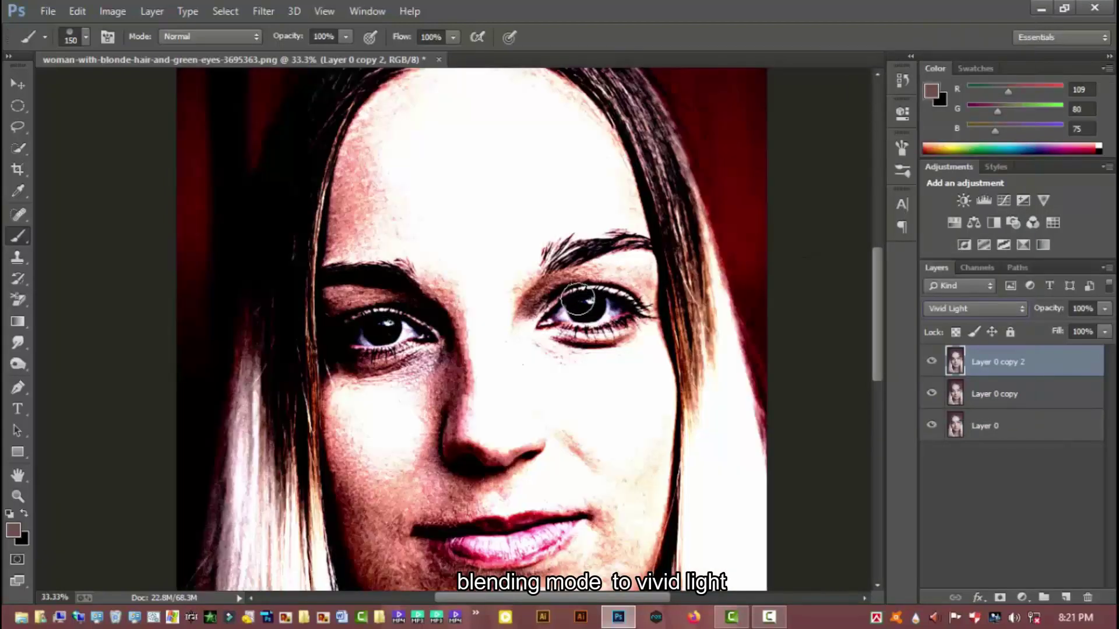
pyautogui.scroll(-1, 507, 319)
pyautogui.moveTo(507, 319); pyautogui.dragTo(509, 300)
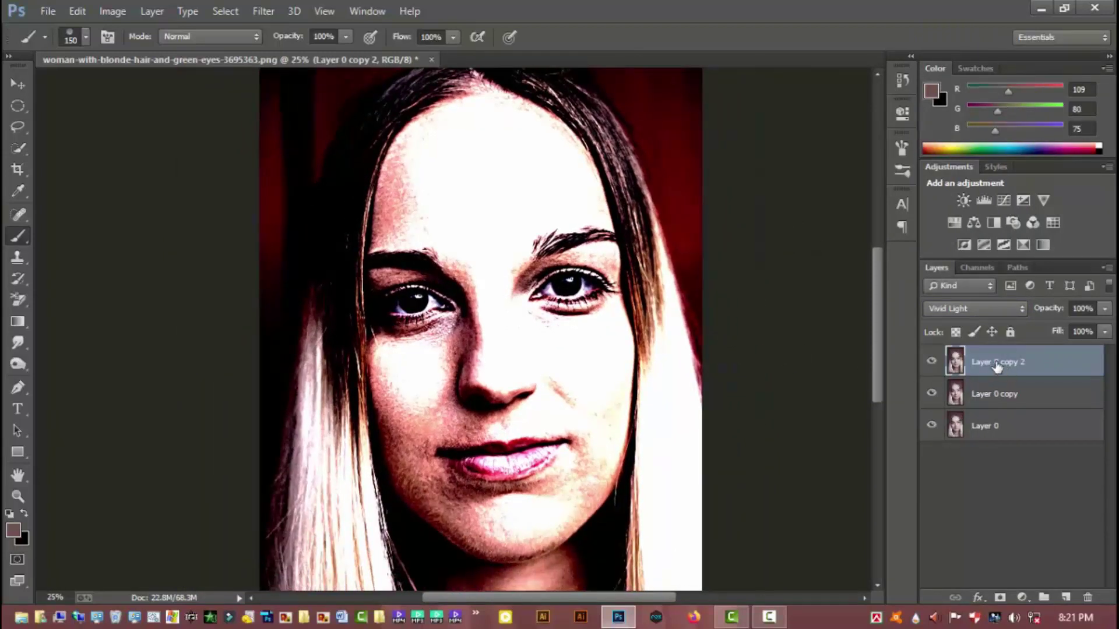
# Invert Layer 0 copy 2 and apply a 19.6-pixel Gaussian Blur to it.
pyautogui.click(120, 14)
pyautogui.moveTo(137, 53)
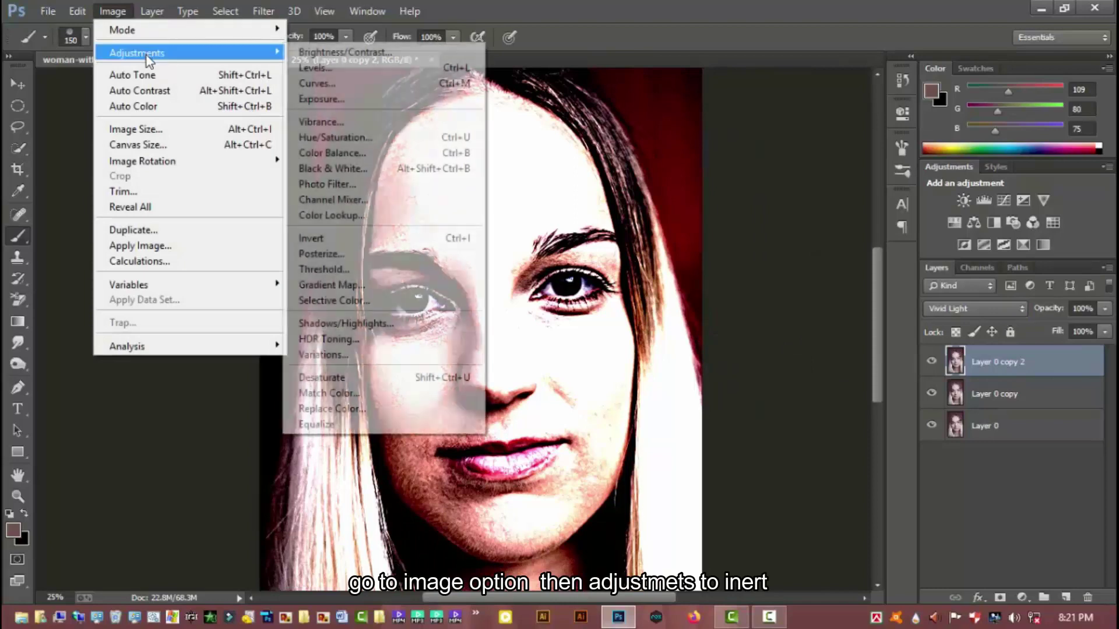
pyautogui.click(326, 237)
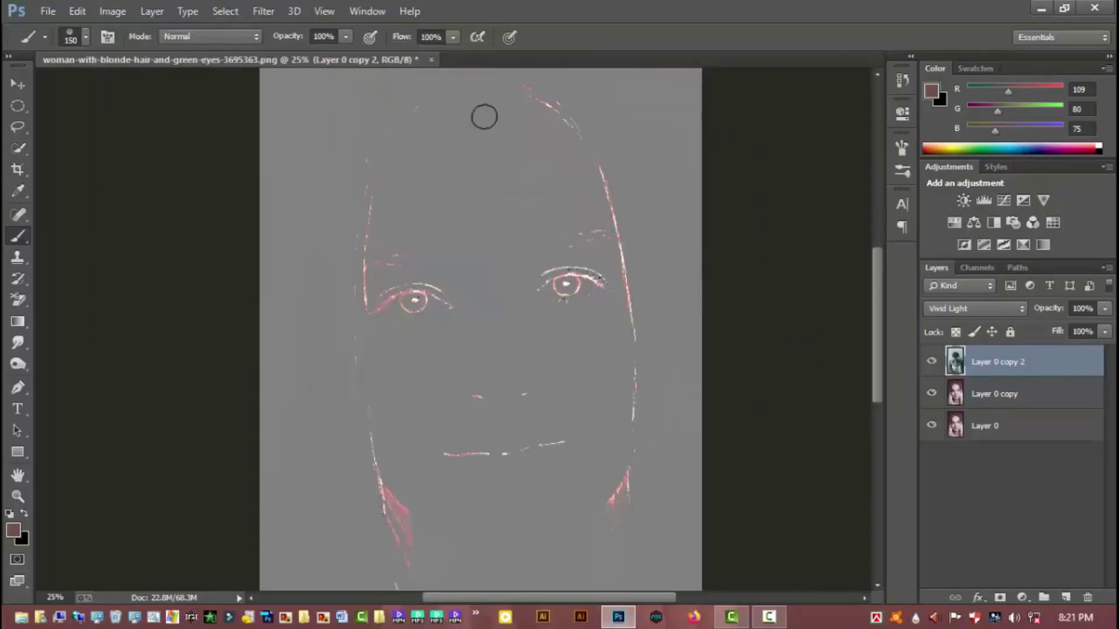
pyautogui.click(262, 10)
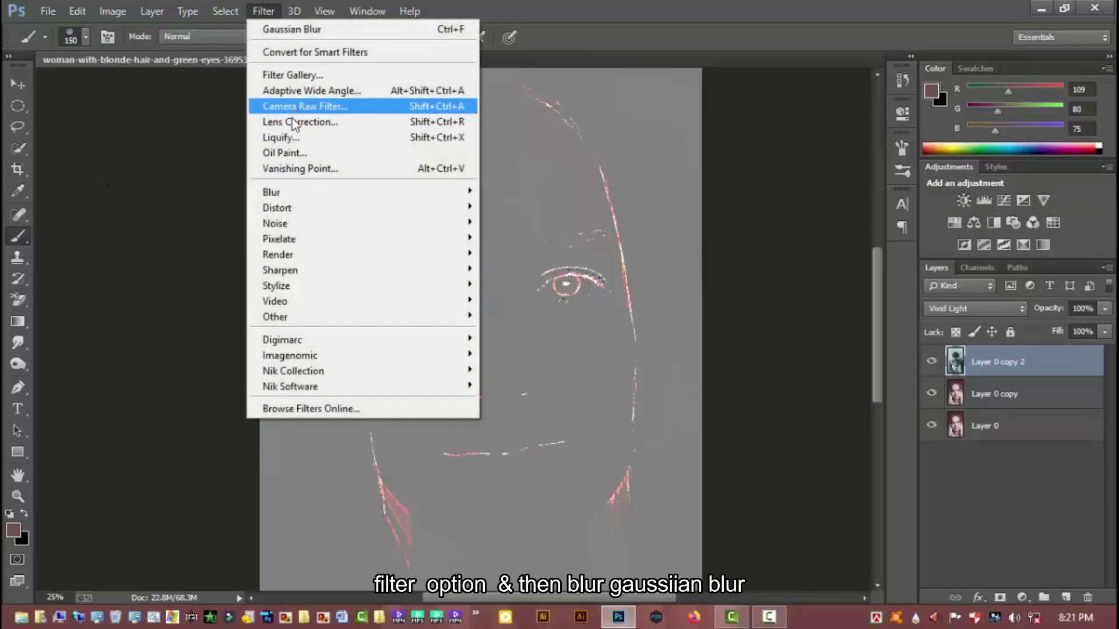
pyautogui.moveTo(271, 192)
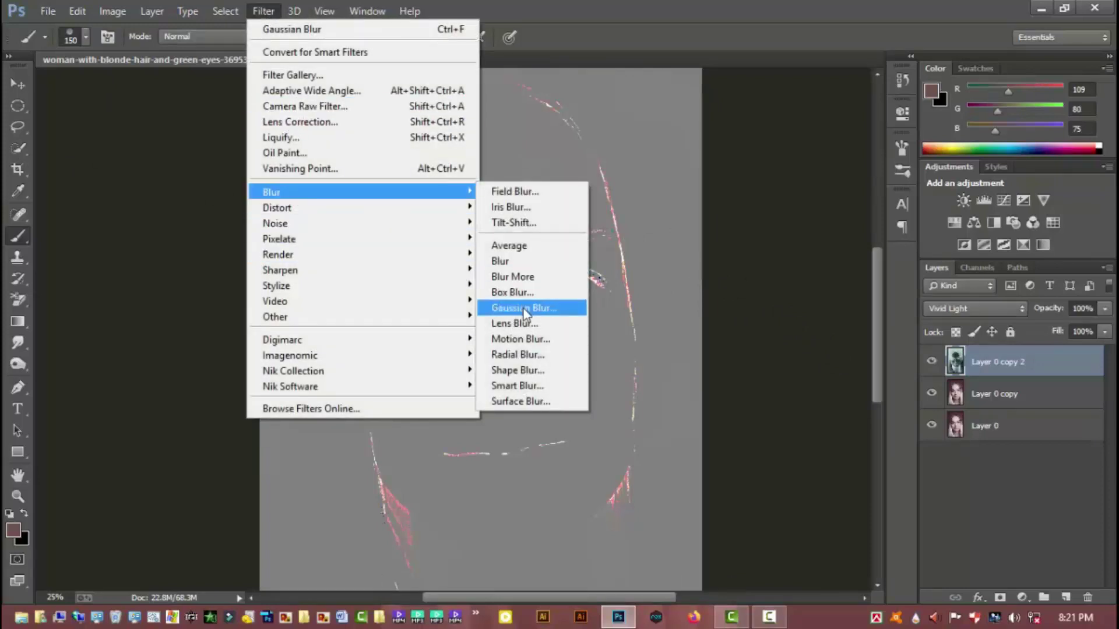
pyautogui.click(525, 308)
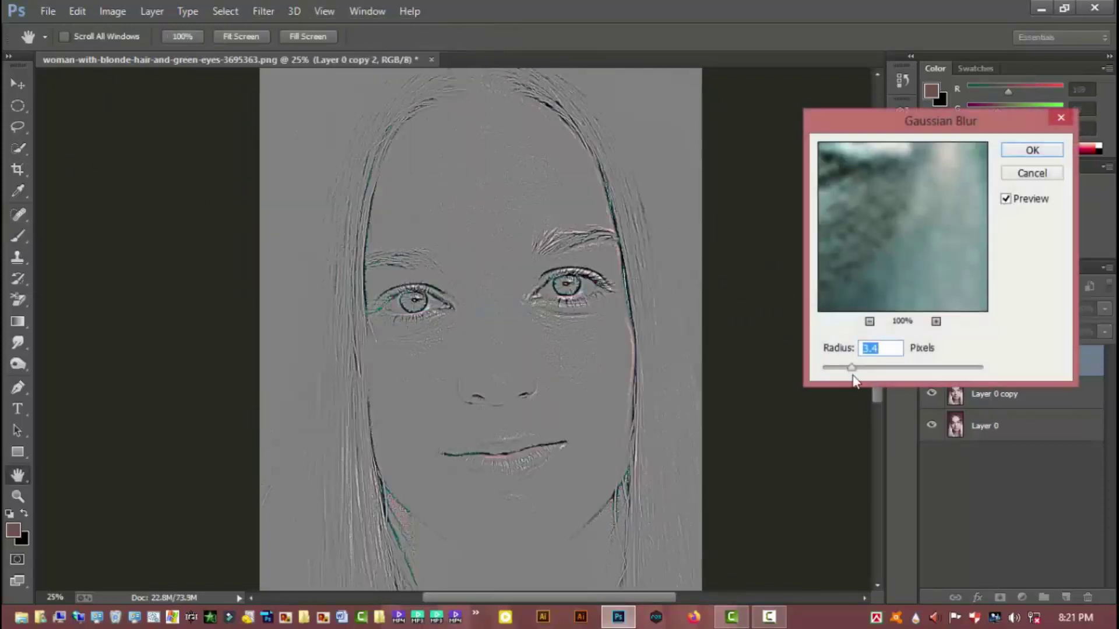
pyautogui.moveTo(869, 370); pyautogui.dragTo(899, 373)
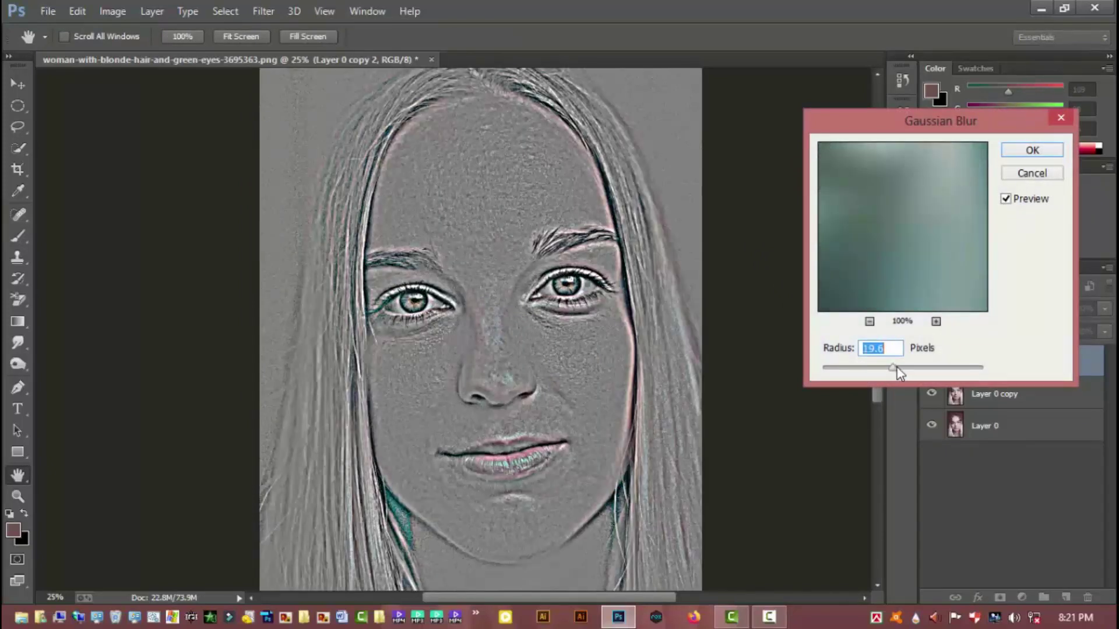
pyautogui.click(1033, 152)
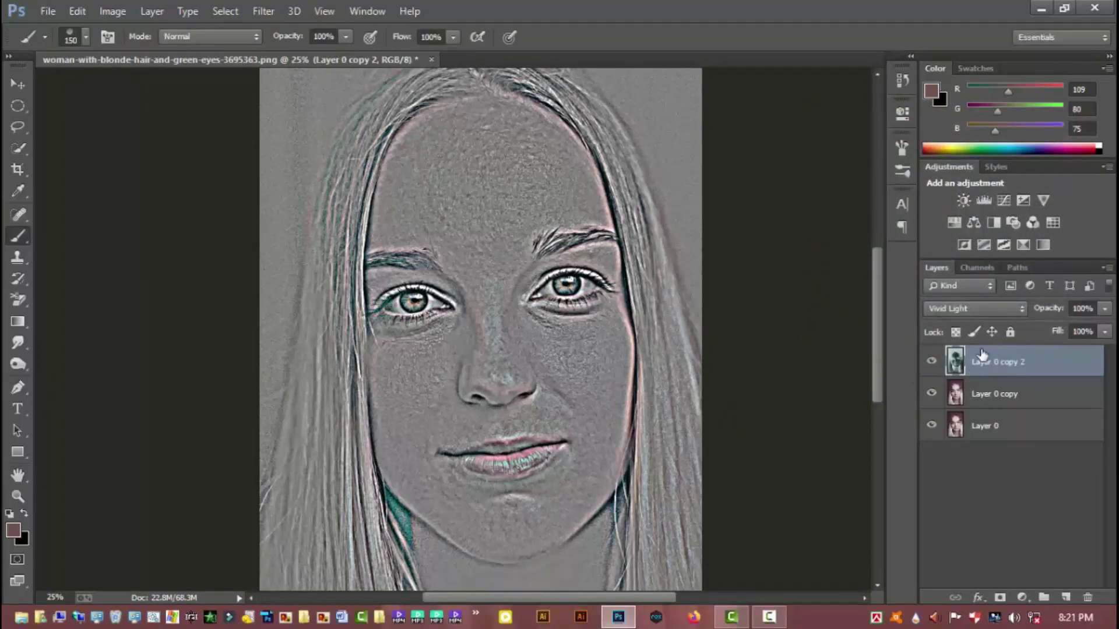
# Desaturate the top copy to -100 saturation and merge the two copy layers.
pyautogui.click(117, 10)
pyautogui.moveTo(137, 52)
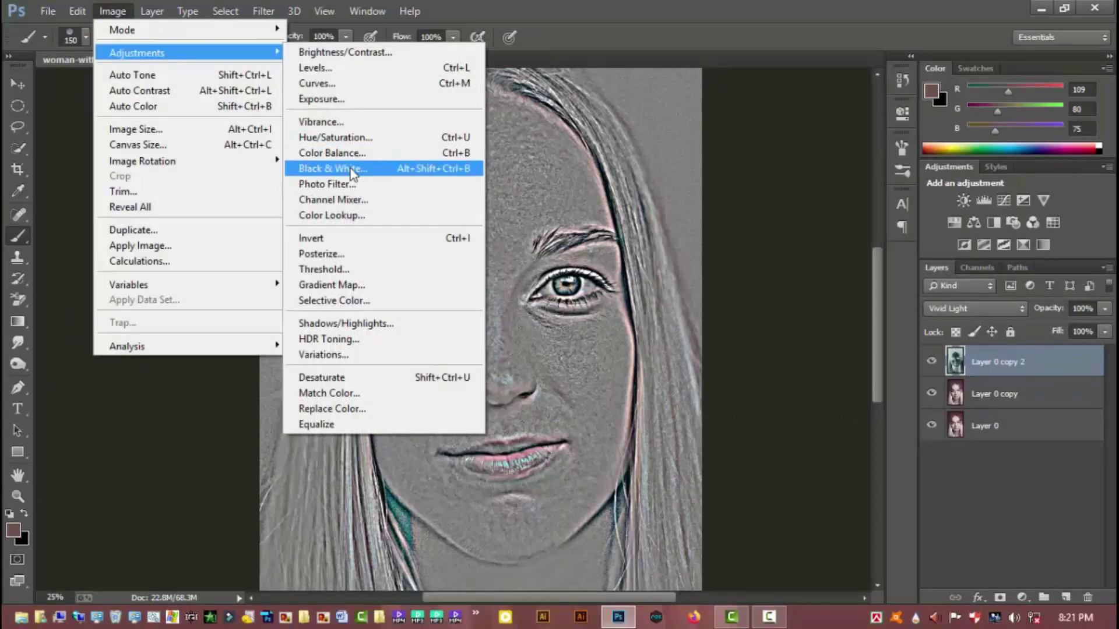
pyautogui.click(354, 138)
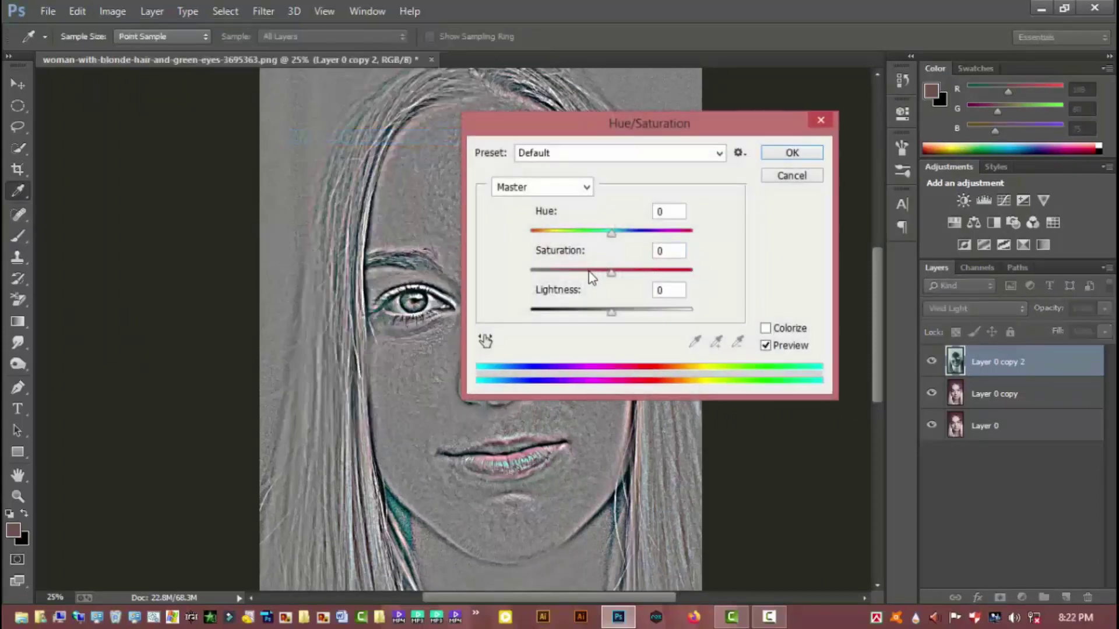
pyautogui.moveTo(588, 271); pyautogui.dragTo(498, 267)
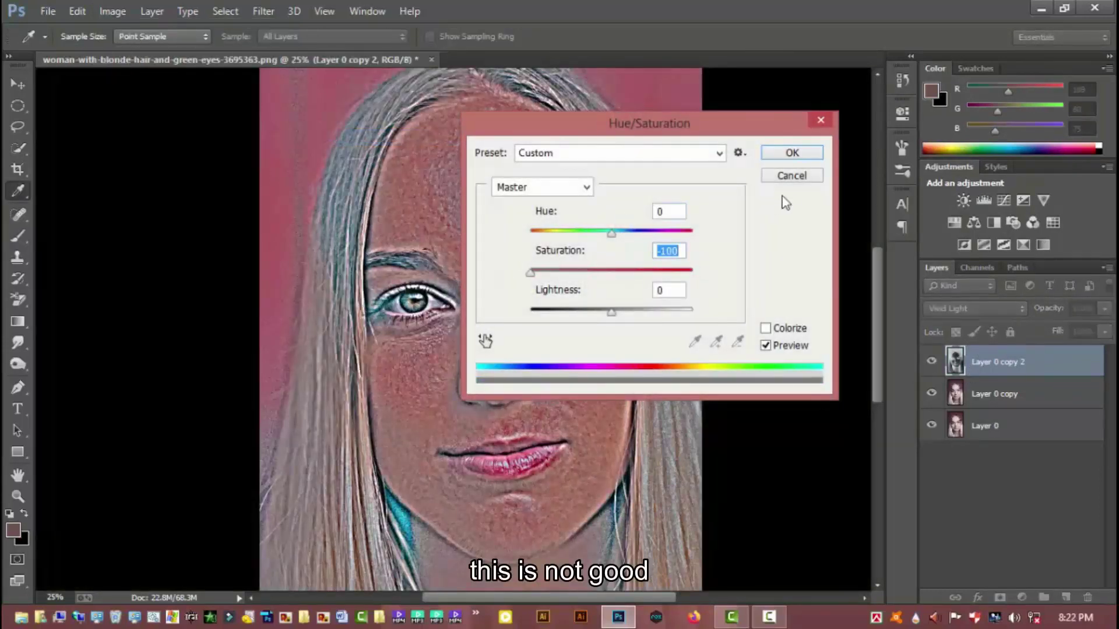
pyautogui.click(789, 176)
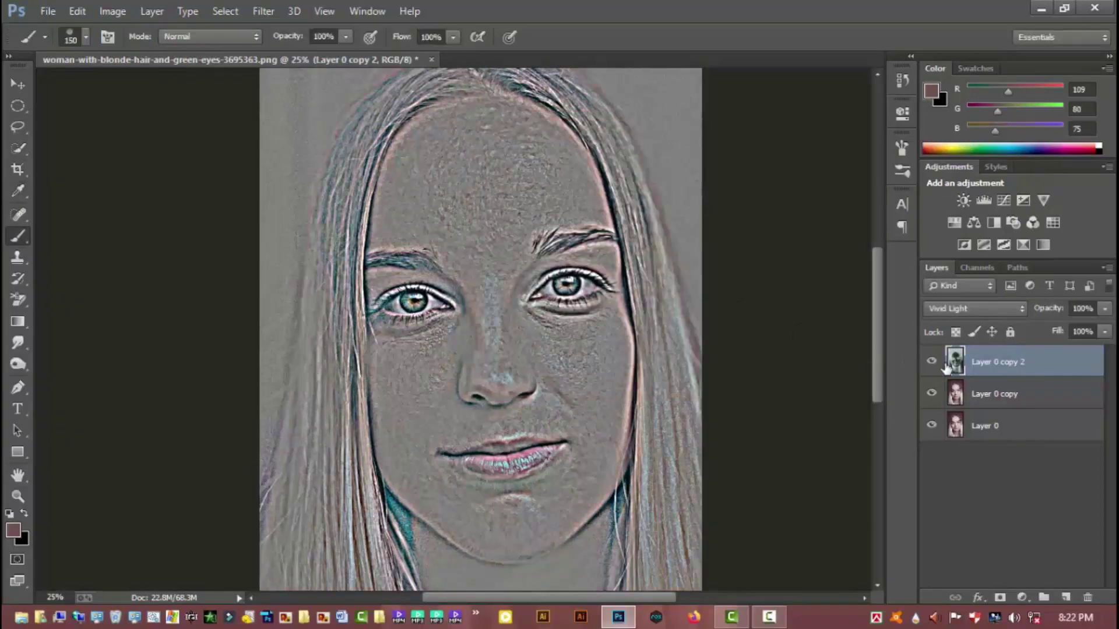
pyautogui.keyDown('shift'); pyautogui.click(1007, 394); pyautogui.keyUp('shift')
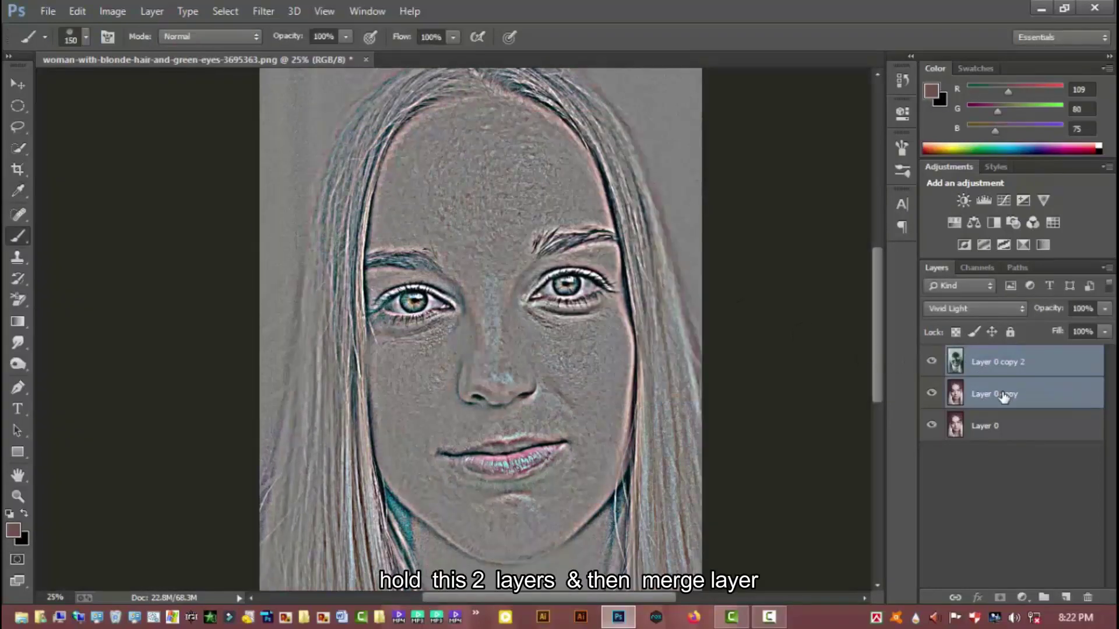
pyautogui.rightClick(1007, 394)
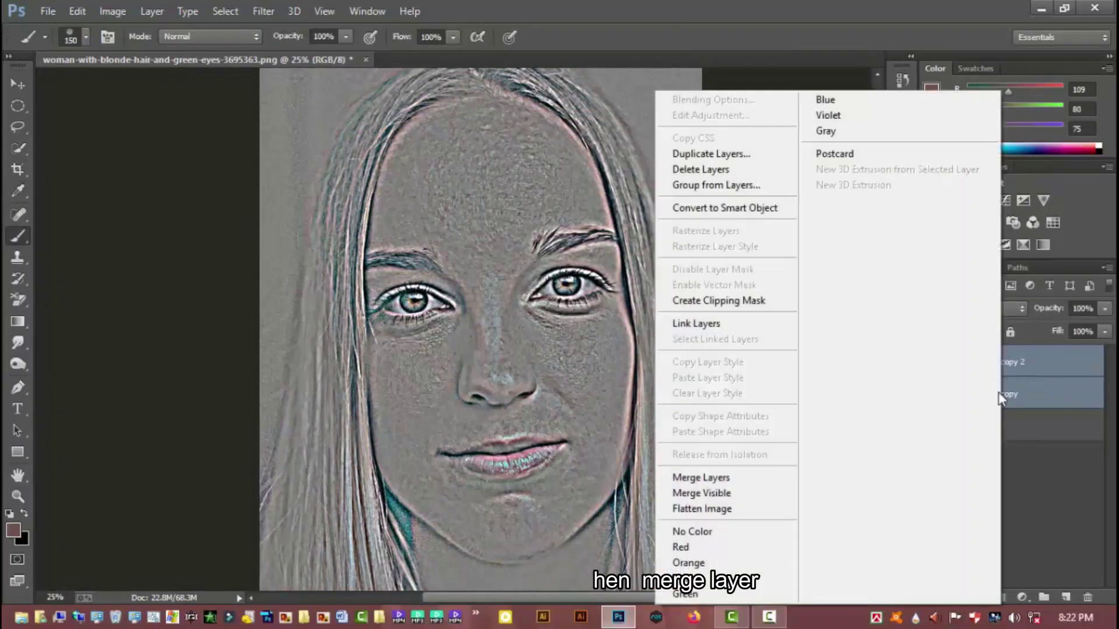
pyautogui.click(720, 480)
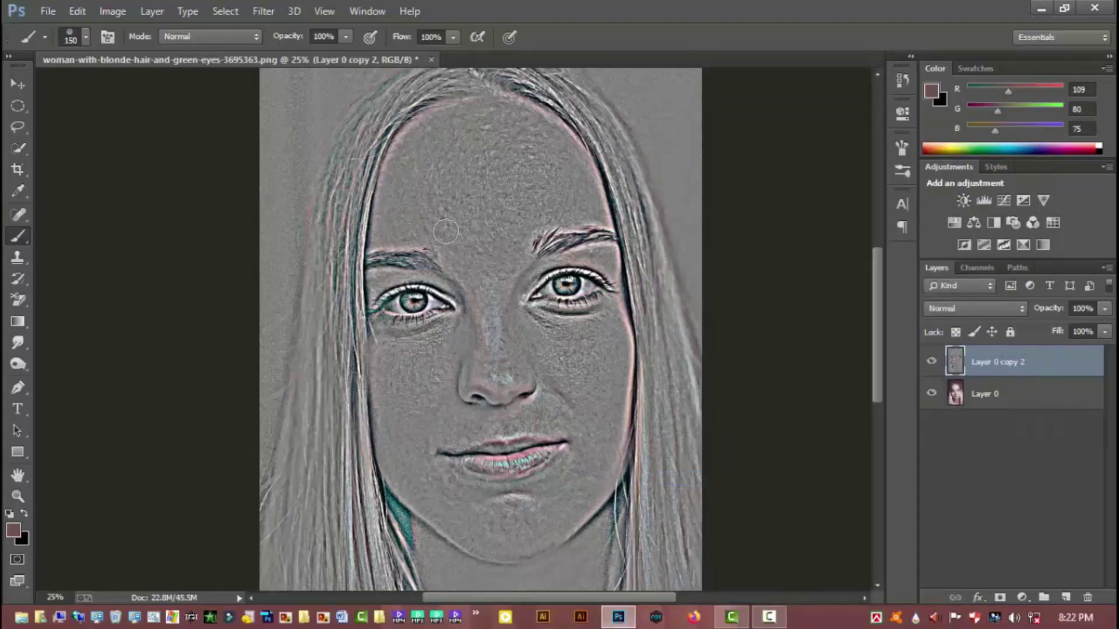
# Desaturate the merged layer to -100 saturation and invert it.
pyautogui.click(119, 12)
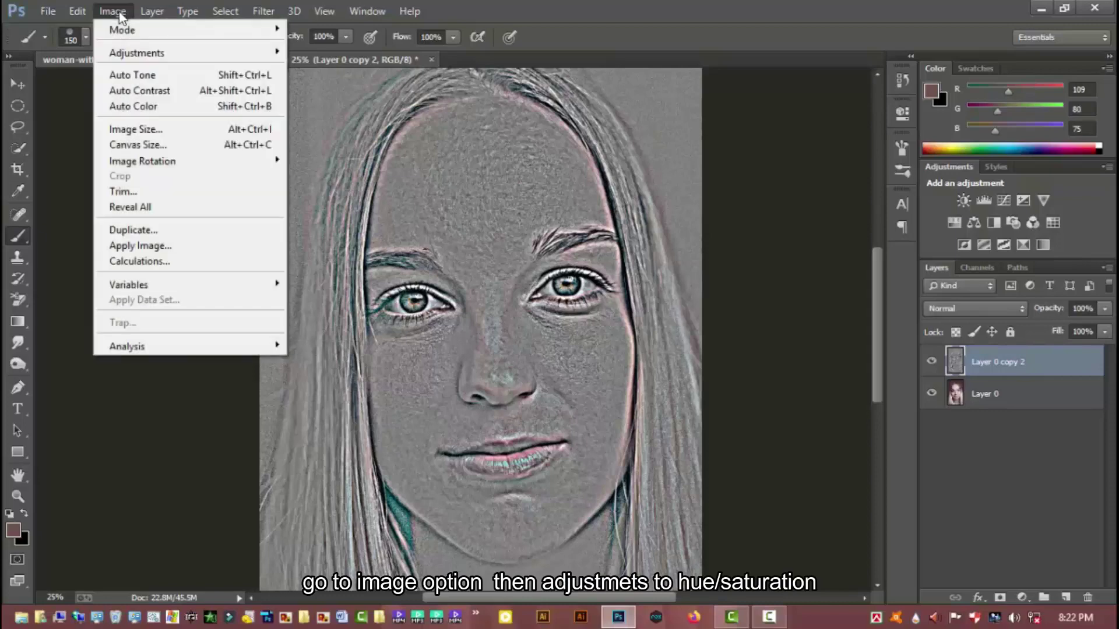
pyautogui.moveTo(136, 53)
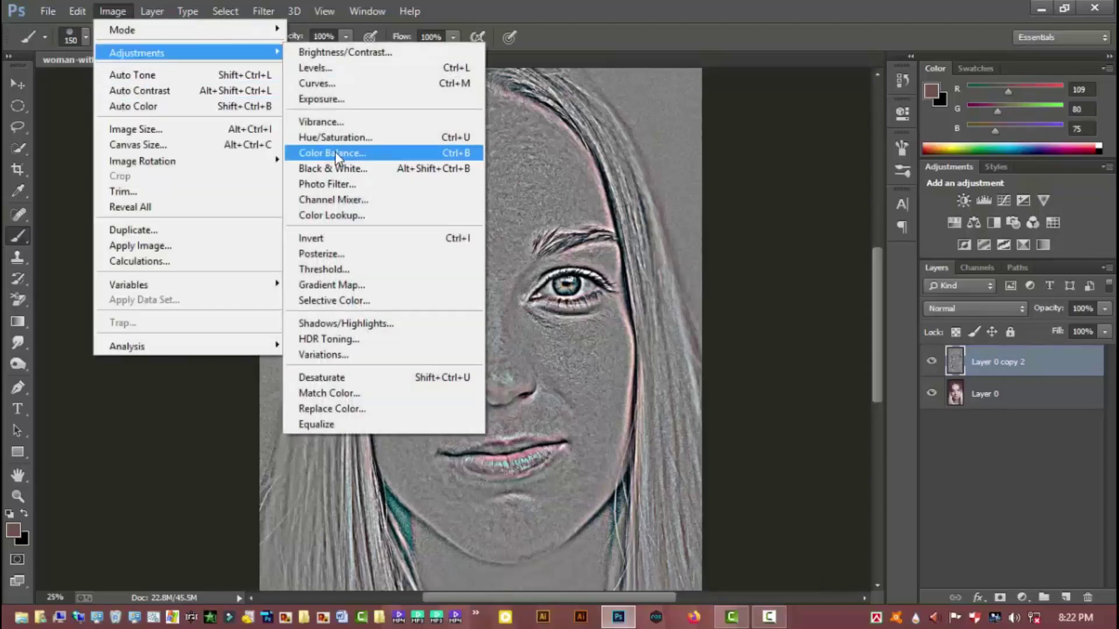
pyautogui.click(337, 137)
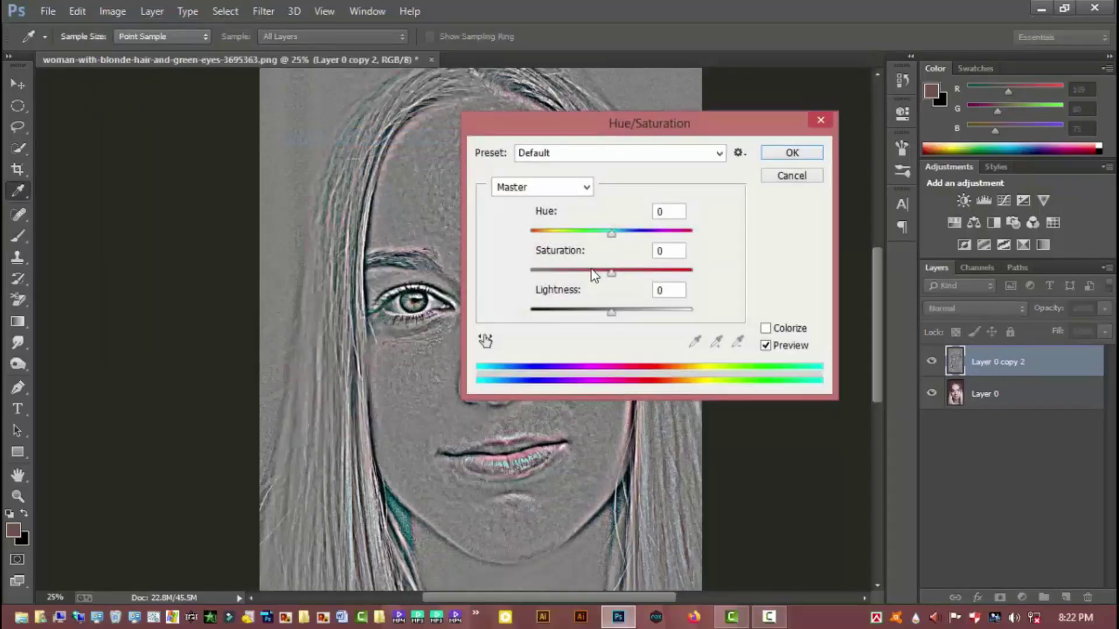
pyautogui.moveTo(592, 271); pyautogui.dragTo(500, 271)
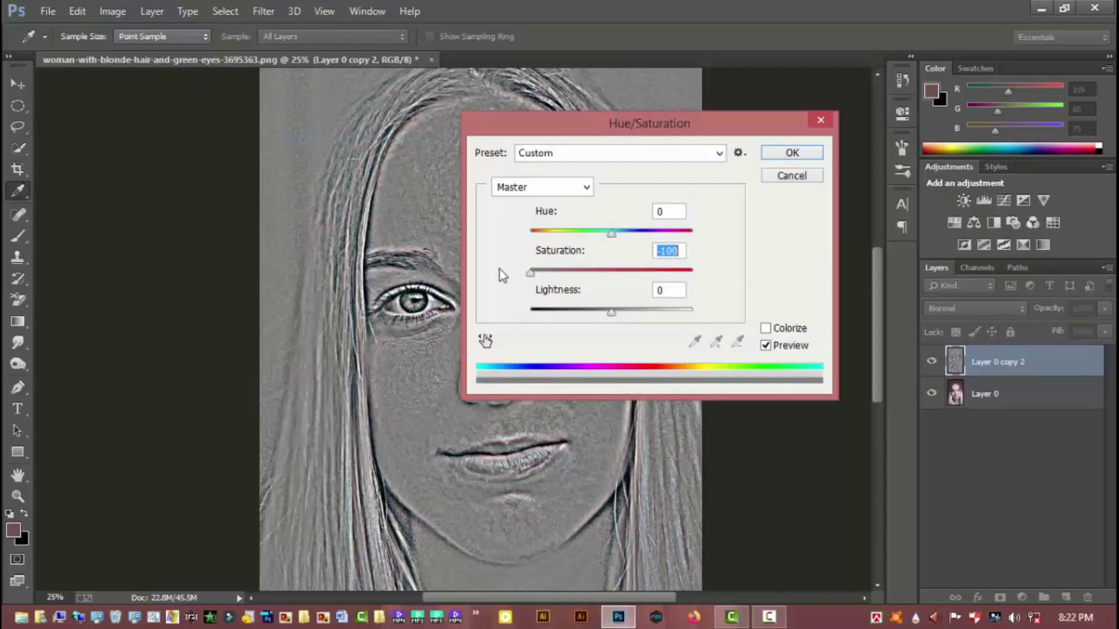
pyautogui.click(791, 156)
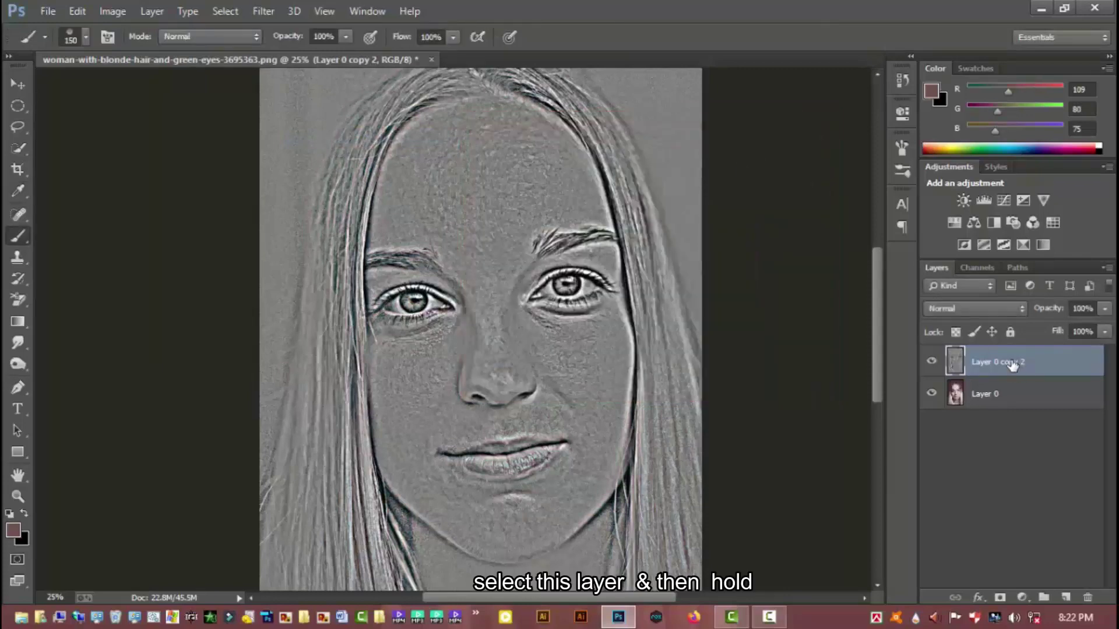
pyautogui.hotkey('ctrl', 'i')
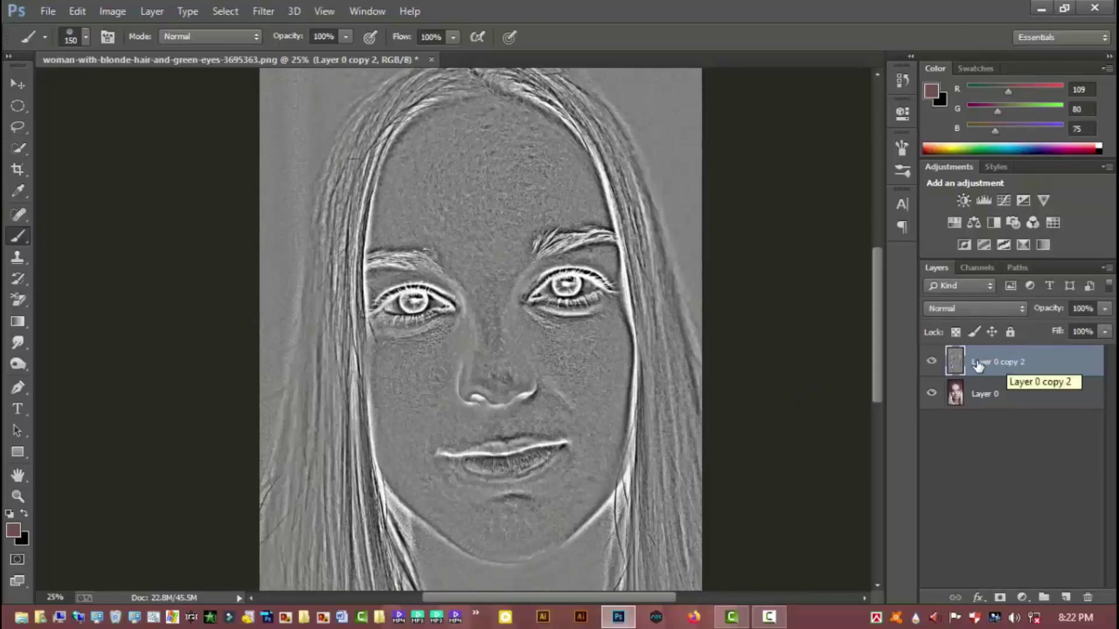
# Set Layer 0 copy 2 to Overlay, blur it 2.8 px, and add a layer mask.
pyautogui.click(983, 310)
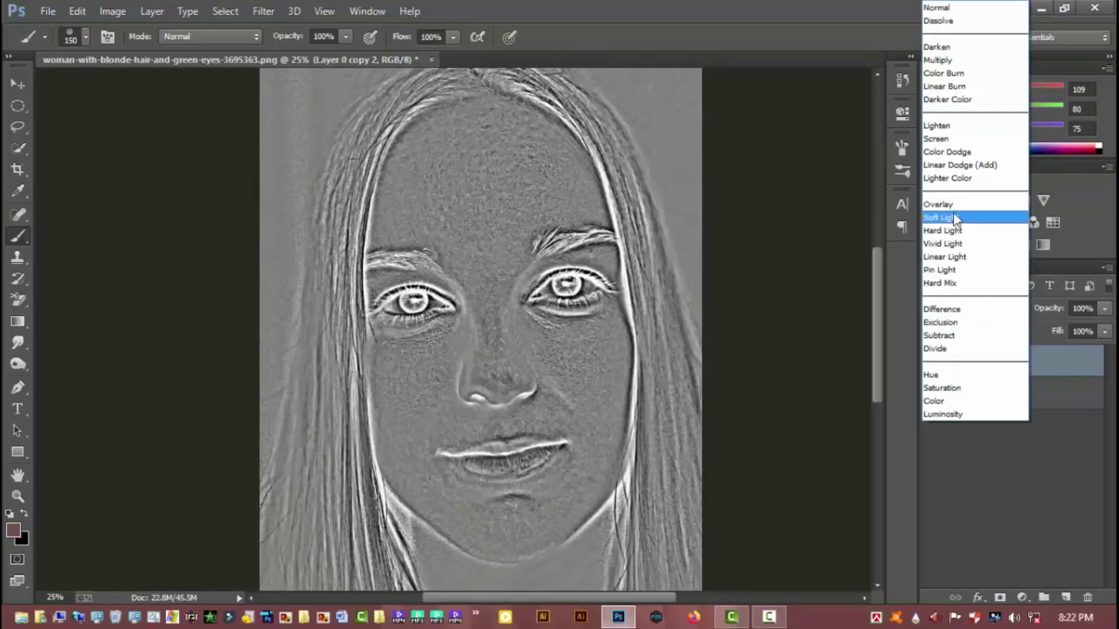
pyautogui.click(968, 205)
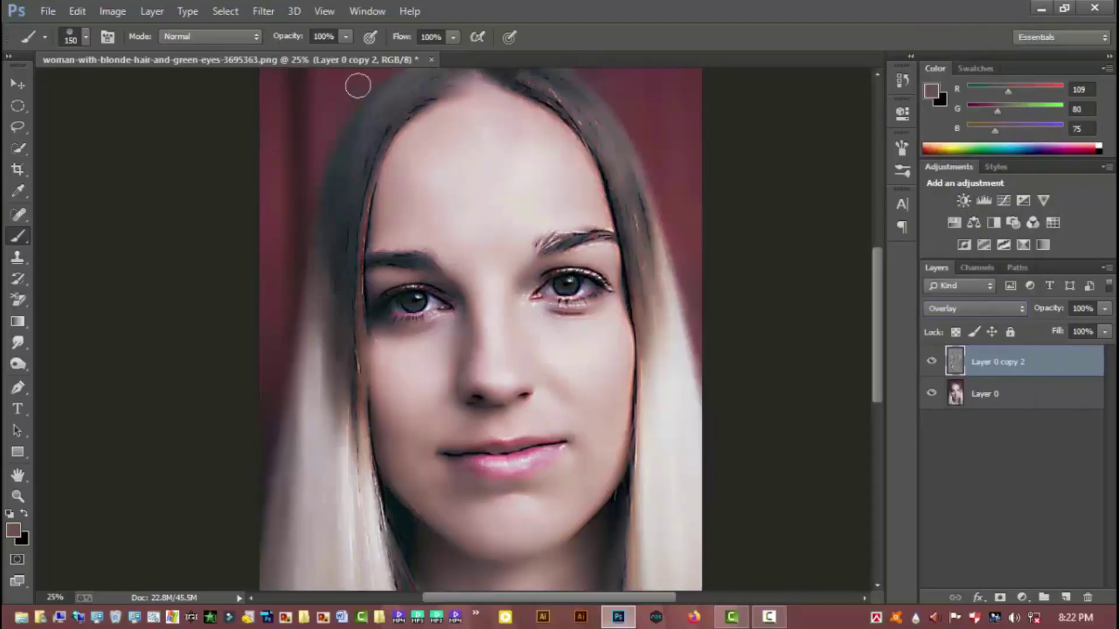
pyautogui.click(269, 10)
pyautogui.moveTo(288, 191)
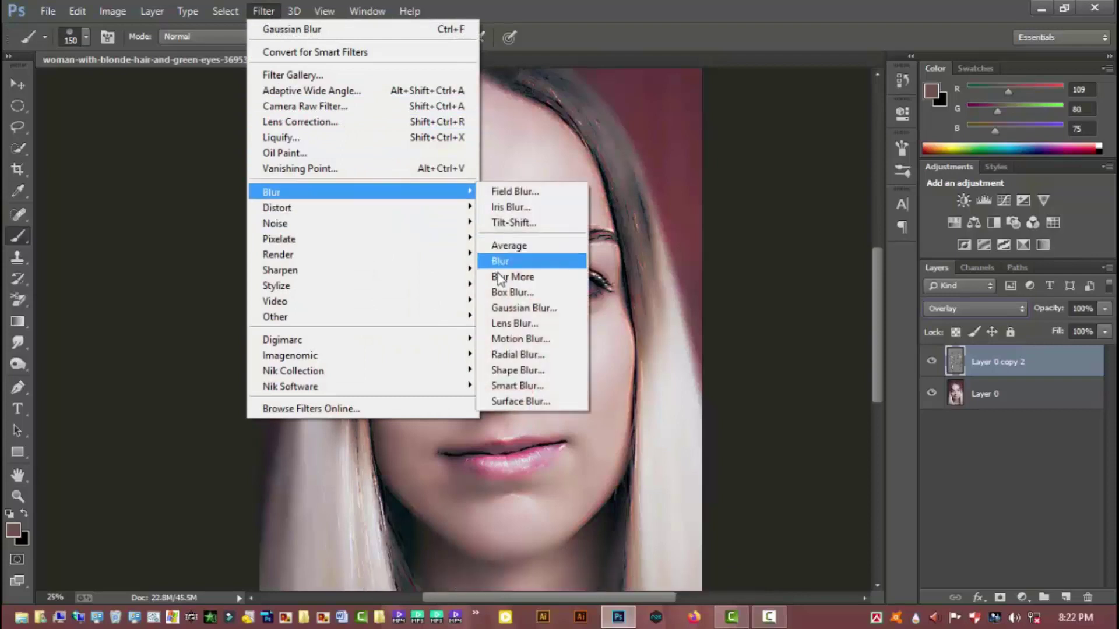
pyautogui.click(524, 309)
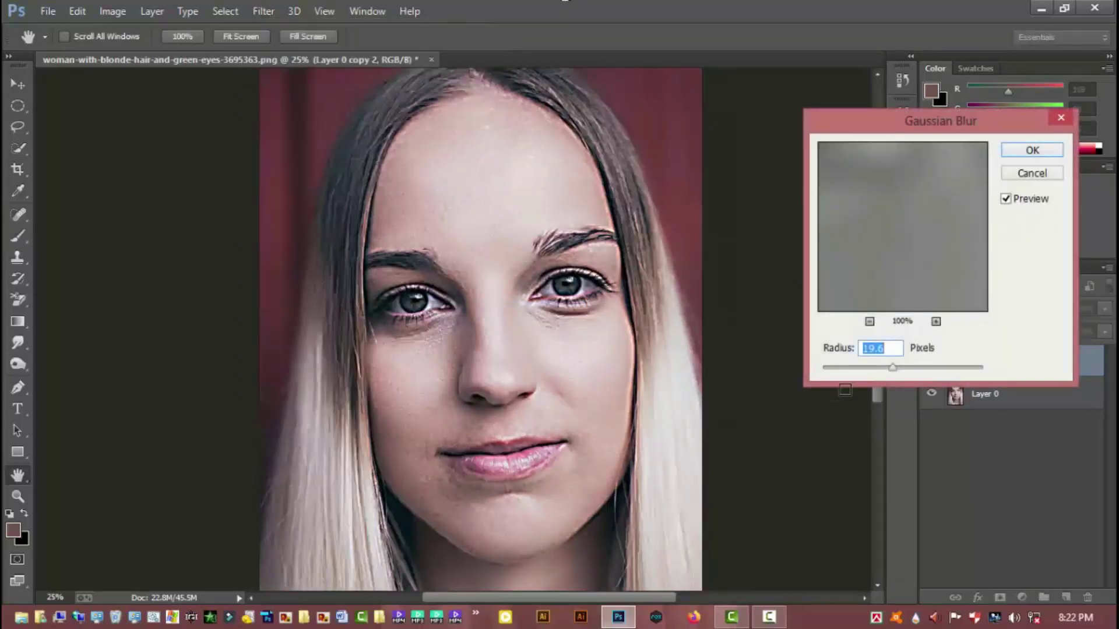
pyautogui.click(845, 367)
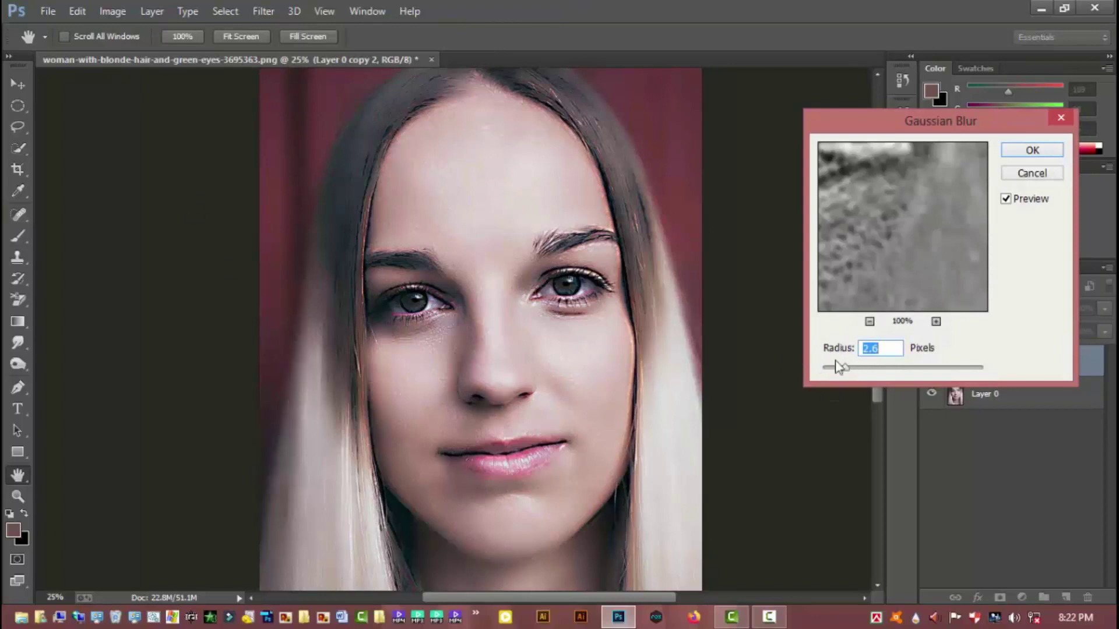
pyautogui.press('Up')
pyautogui.click(1032, 150)
pyautogui.moveTo(1007, 362)
pyautogui.mouseDown()
pyautogui.moveTo(989, 581)
pyautogui.moveTo(1000, 597)
pyautogui.mouseUp()
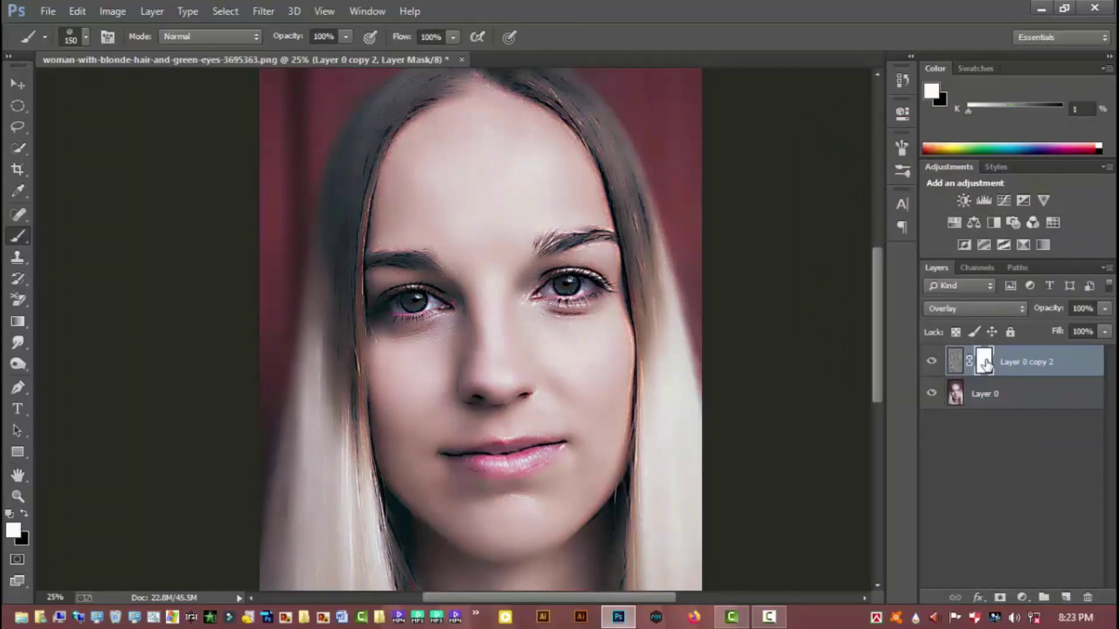
# Invert the mask to black, zoom in on the face, and pick a 57 px Brush.
pyautogui.hotkey('ctrl', 'i')
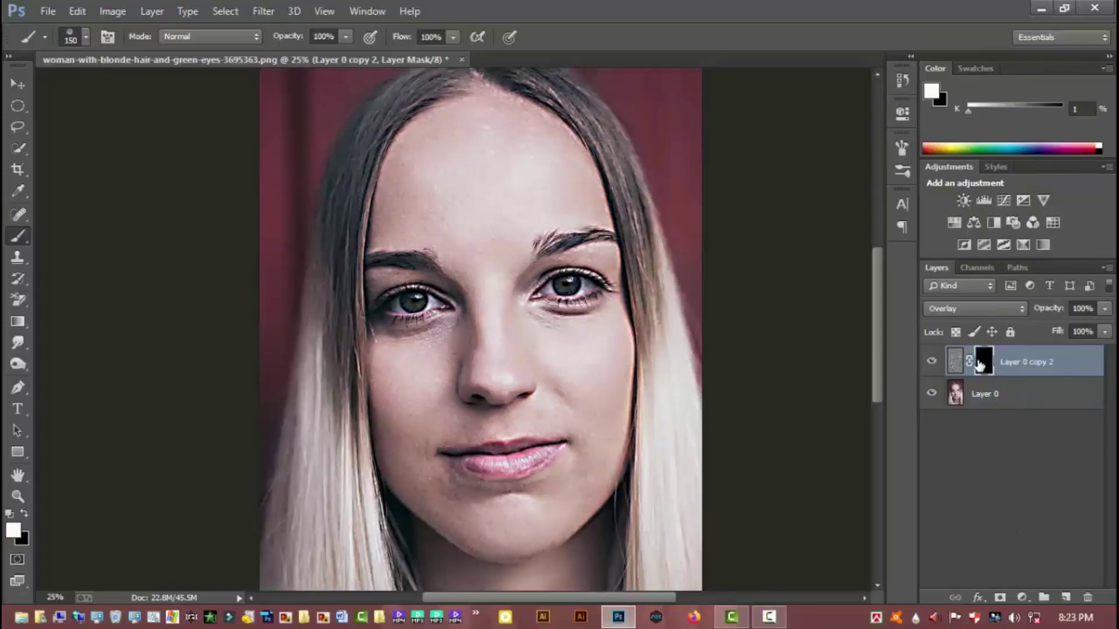
pyautogui.hotkey('ctrl', '+')
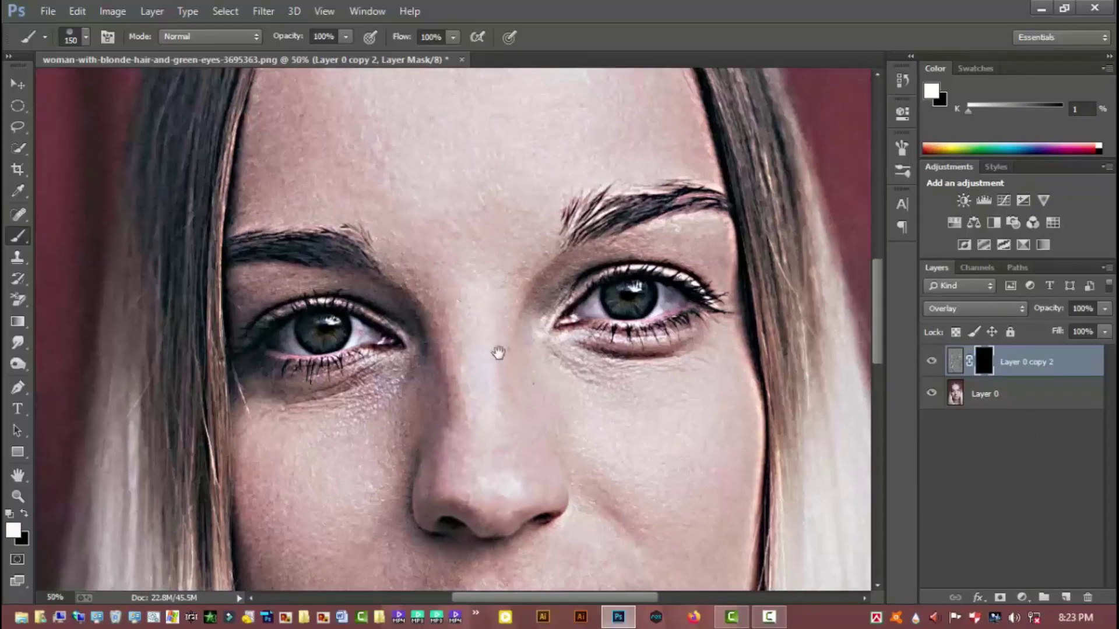
pyautogui.hotkey('ctrl', '+')
pyautogui.moveTo(506, 379); pyautogui.dragTo(508, 388)
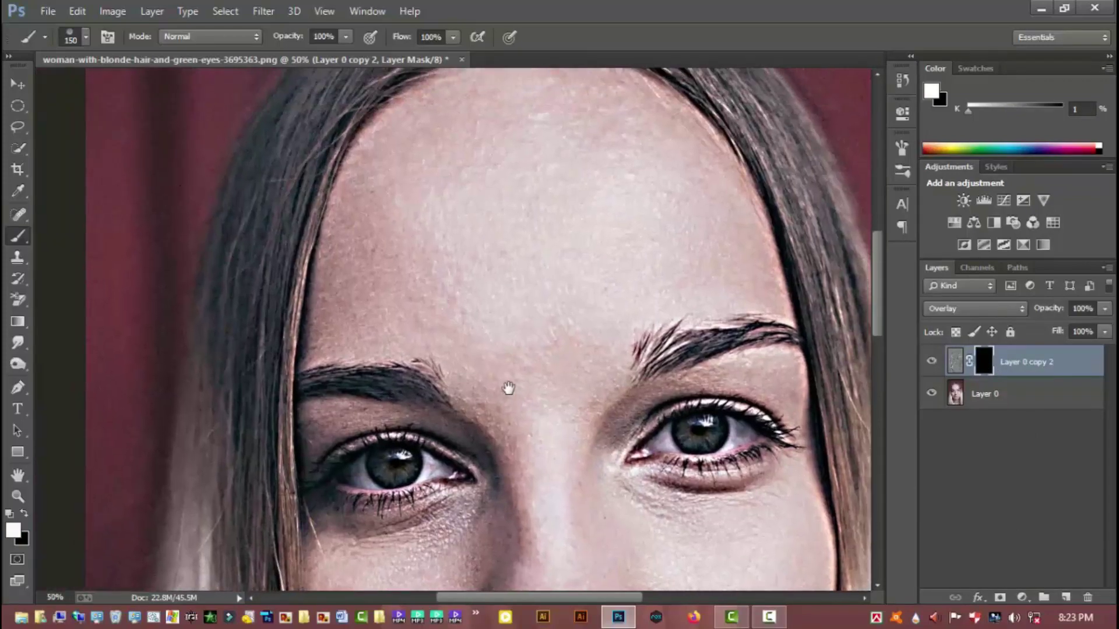
pyautogui.rightClick(17, 230)
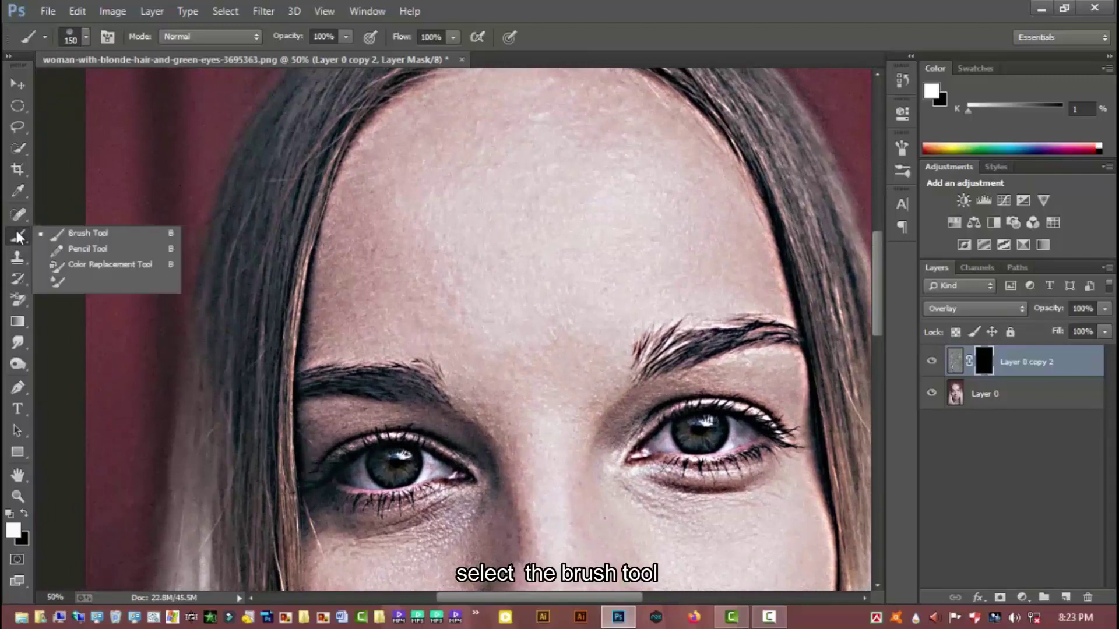
pyautogui.click(100, 232)
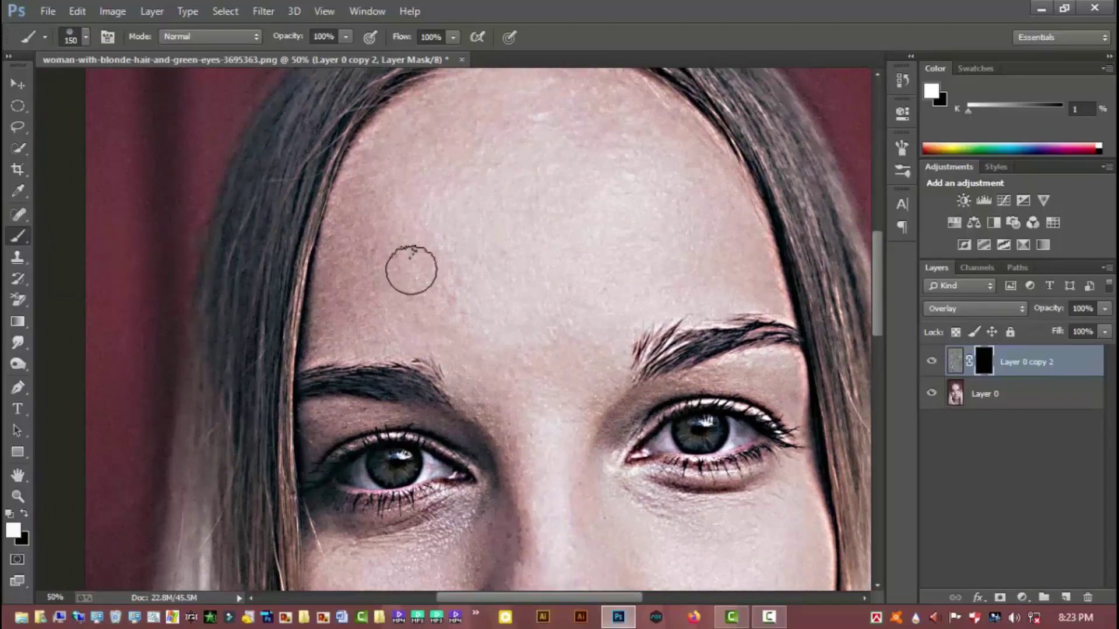
pyautogui.rightClick(477, 288)
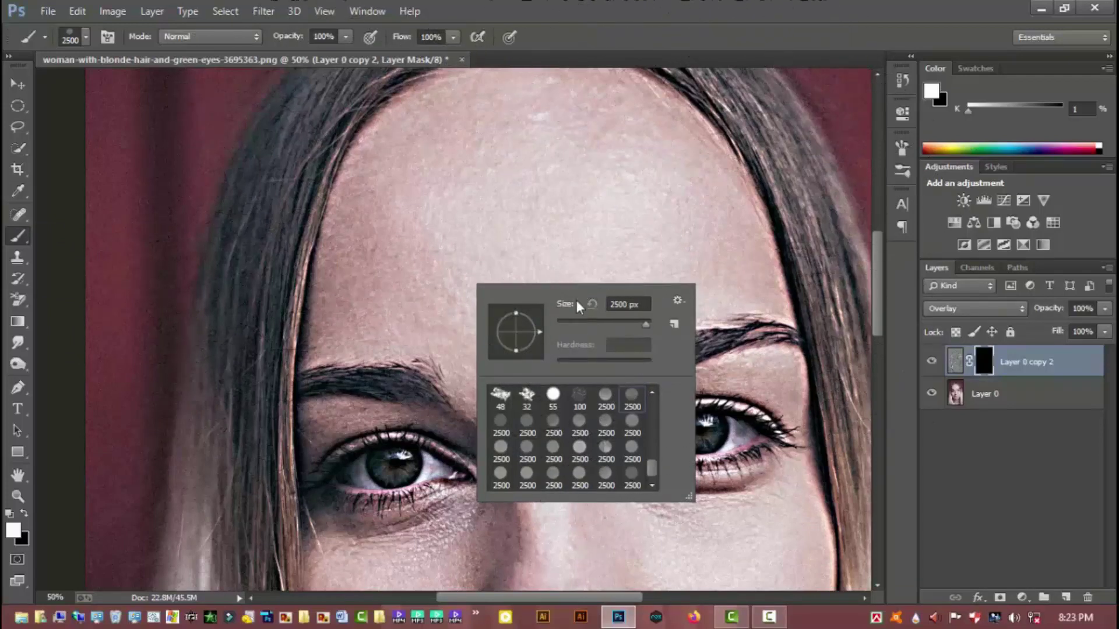
pyautogui.moveTo(589, 324); pyautogui.dragTo(583, 324)
# Paint white on the mask across the forehead with a 150 px brush.
pyautogui.press('Return')
pyautogui.scroll(1, 568, 251)
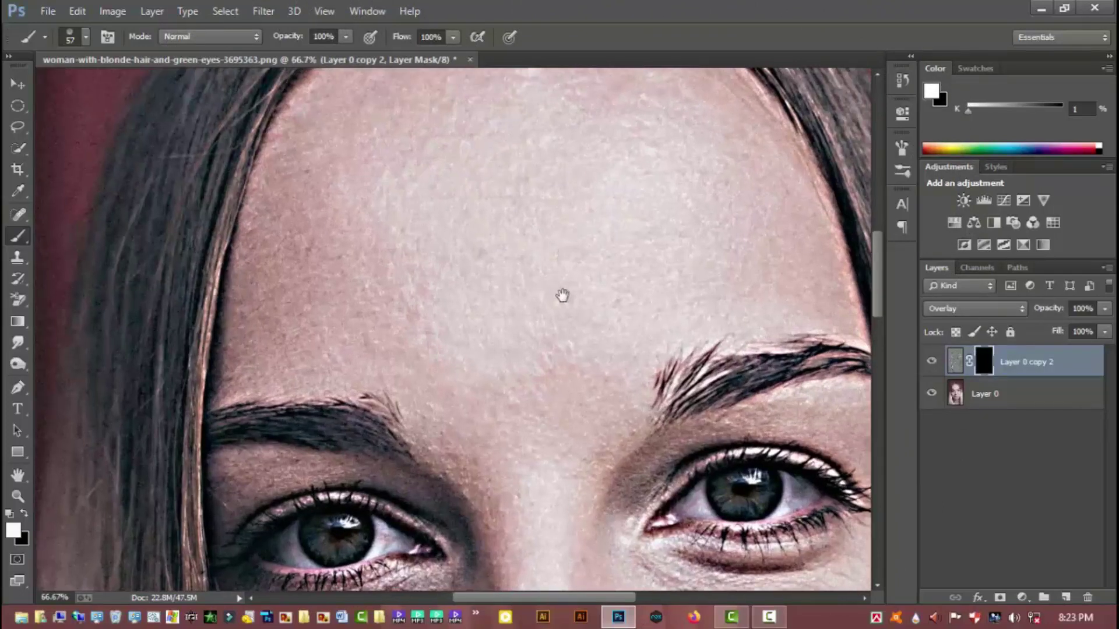
pyautogui.scroll(2, 562, 274)
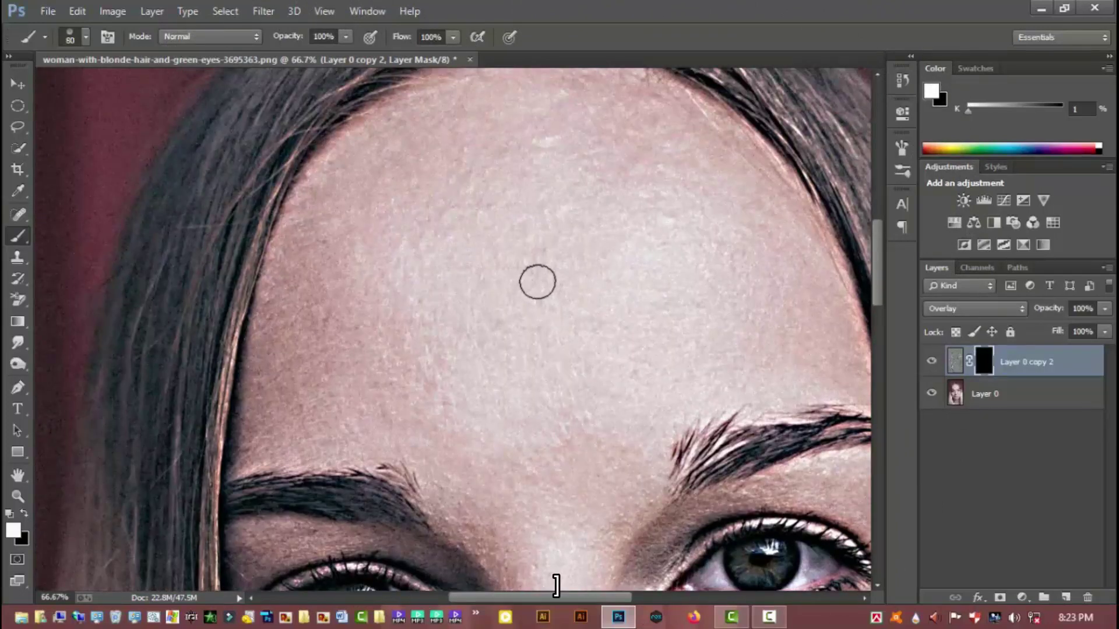
pyautogui.press(']')
pyautogui.press(']')
pyautogui.press(']')
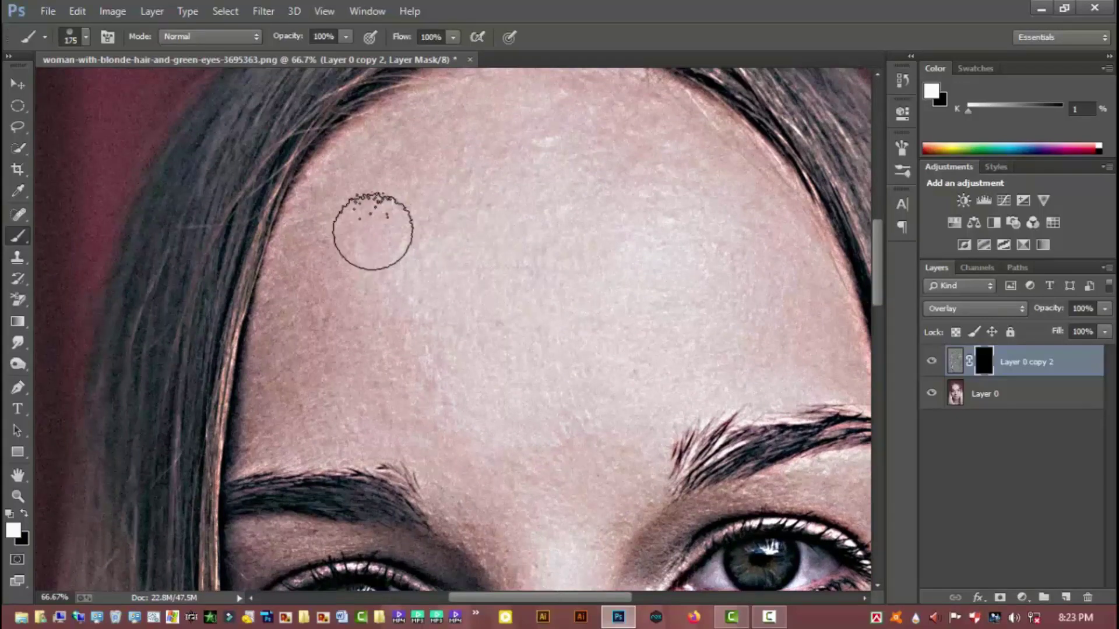
pyautogui.press('[')
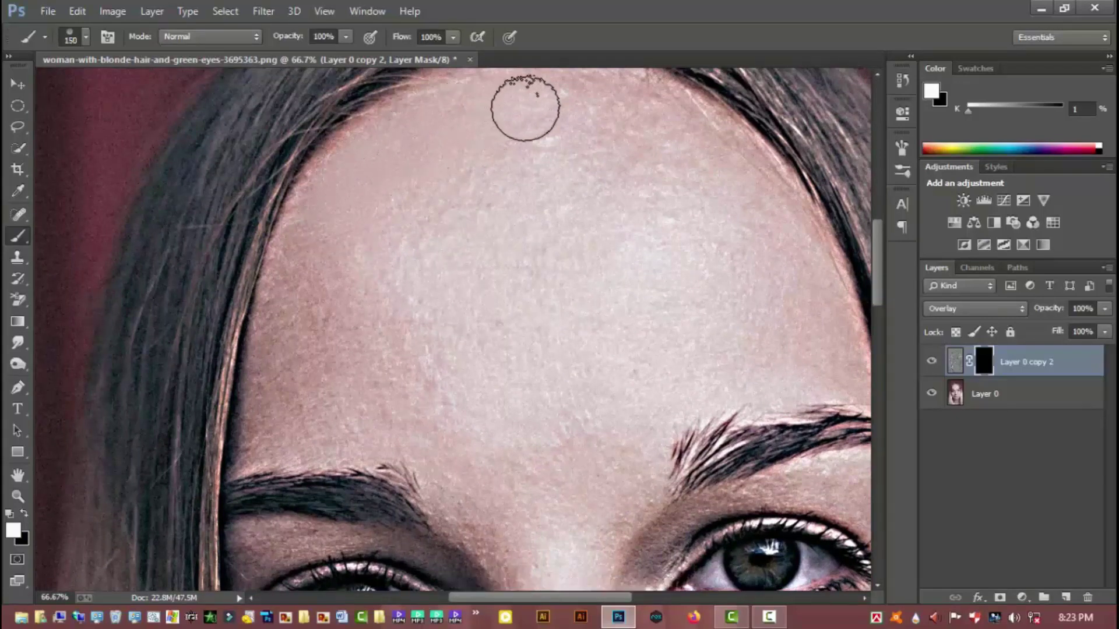
pyautogui.moveTo(645, 120)
pyautogui.mouseDown()
pyautogui.moveTo(382, 234)
pyautogui.moveTo(304, 237)
pyautogui.mouseUp()
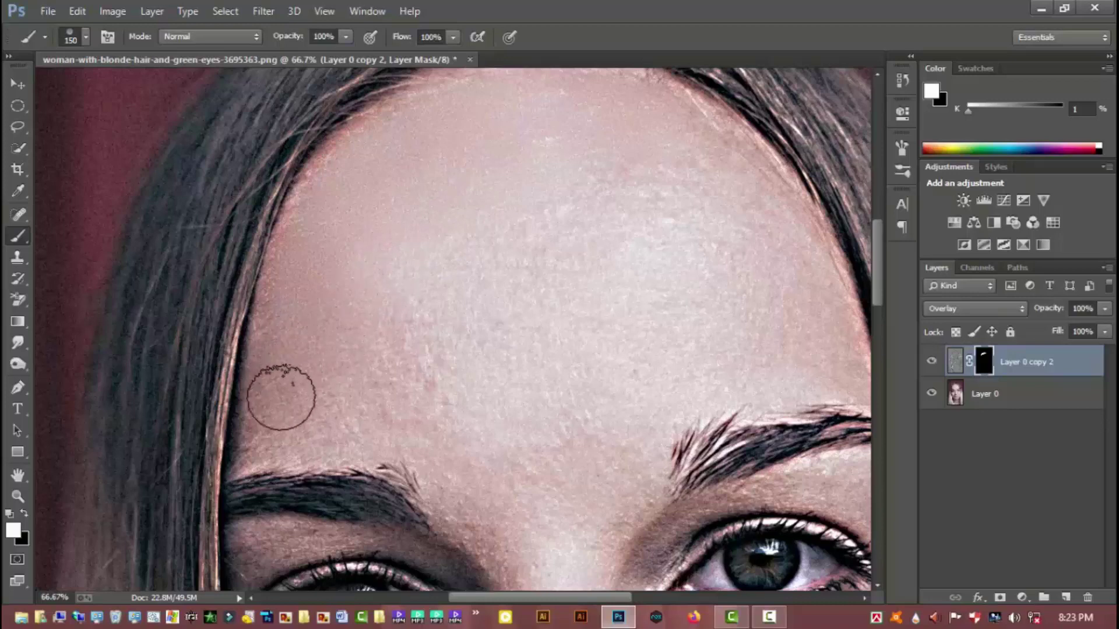
pyautogui.moveTo(353, 404)
pyautogui.mouseDown()
pyautogui.moveTo(343, 383)
pyautogui.moveTo(470, 314)
pyautogui.moveTo(525, 237)
pyautogui.moveTo(531, 250)
pyautogui.moveTo(604, 180)
pyautogui.moveTo(567, 145)
pyautogui.moveTo(676, 200)
pyautogui.moveTo(751, 200)
pyautogui.mouseUp()
pyautogui.scroll(-1, 677, 218)
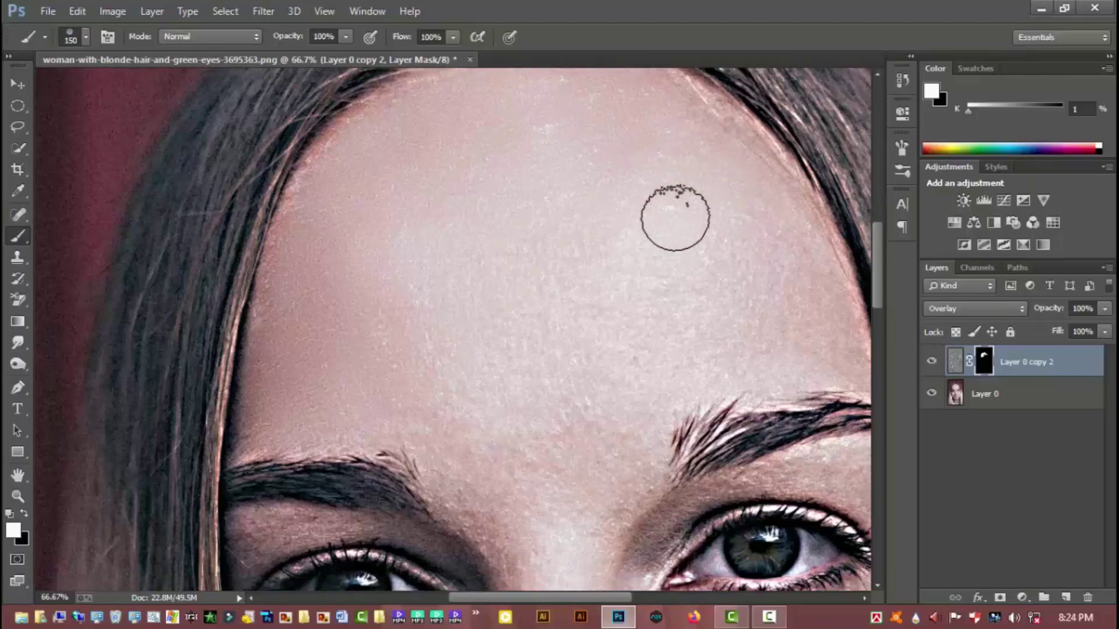
pyautogui.scroll(8, 677, 218)
pyautogui.scroll(3, 684, 225)
pyautogui.scroll(-2, 664, 382)
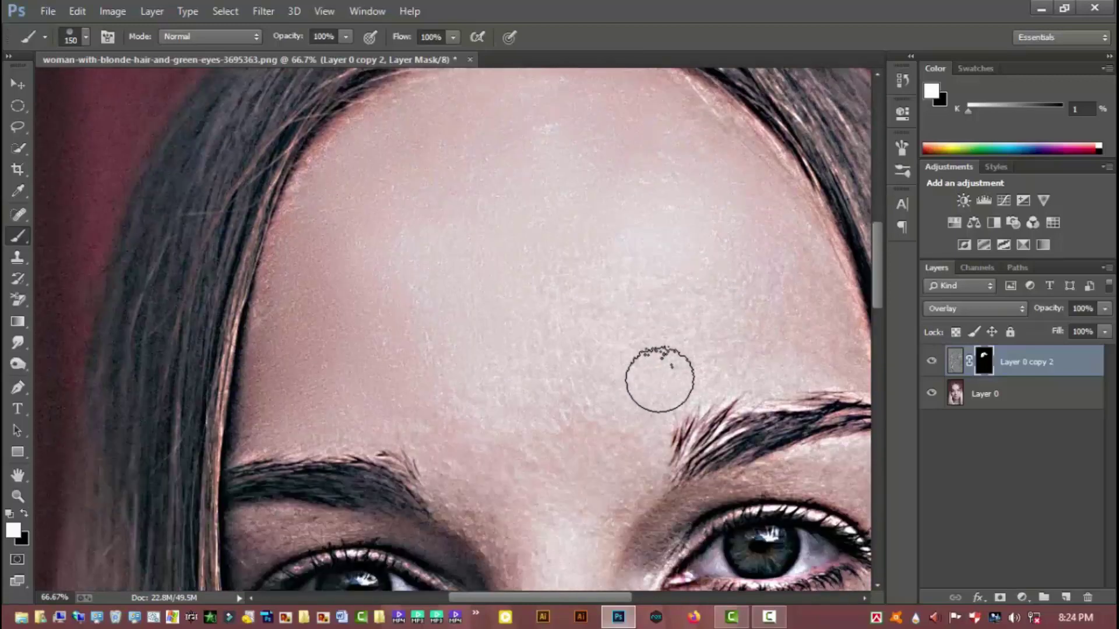
pyautogui.scroll(-1, 654, 379)
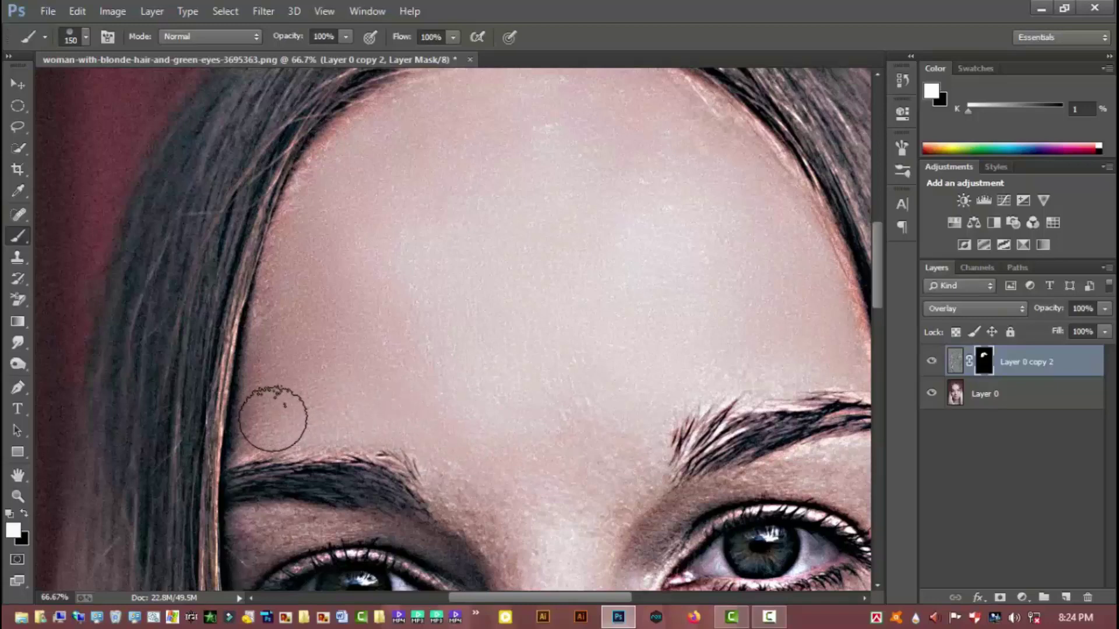
# Paint the skin under the left eye and down the left cheek at 90 px.
pyautogui.press('[')
pyautogui.press('[')
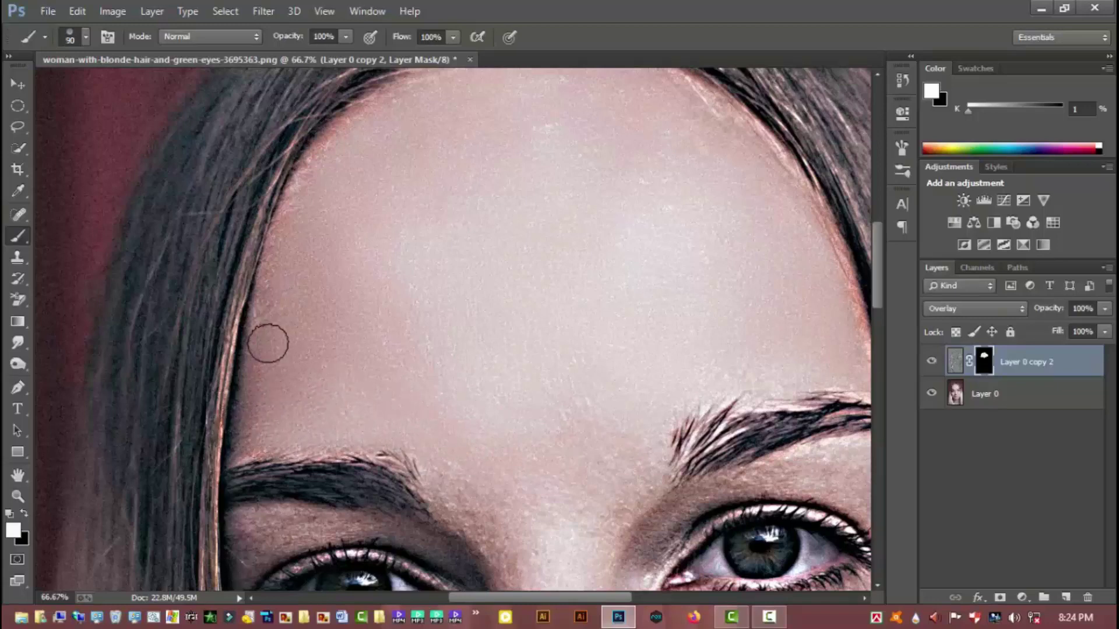
pyautogui.press('[')
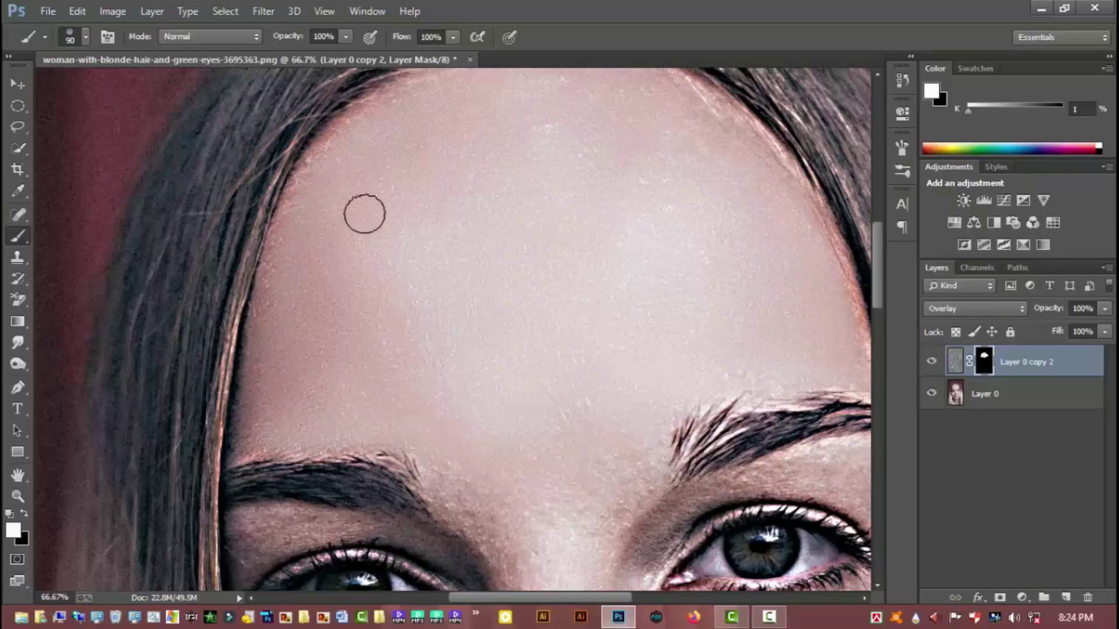
pyautogui.scroll(-5, 495, 349)
pyautogui.press(']')
pyautogui.press(']')
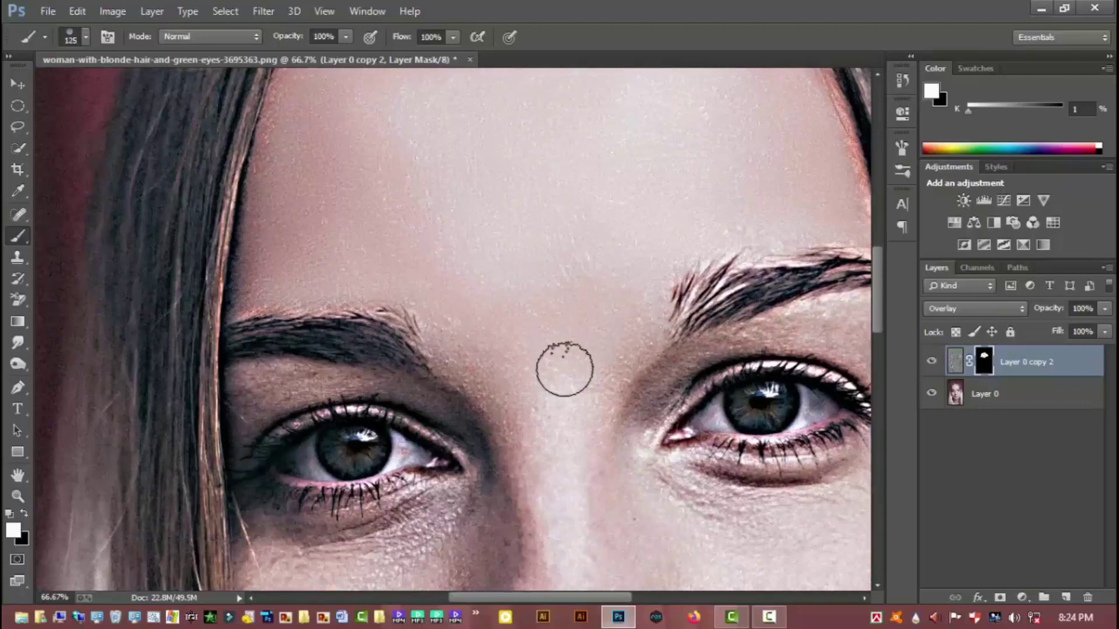
pyautogui.scroll(-3, 589, 349)
pyautogui.press('[')
pyautogui.press('[')
pyautogui.press('[')
pyautogui.scroll(-2, 823, 192)
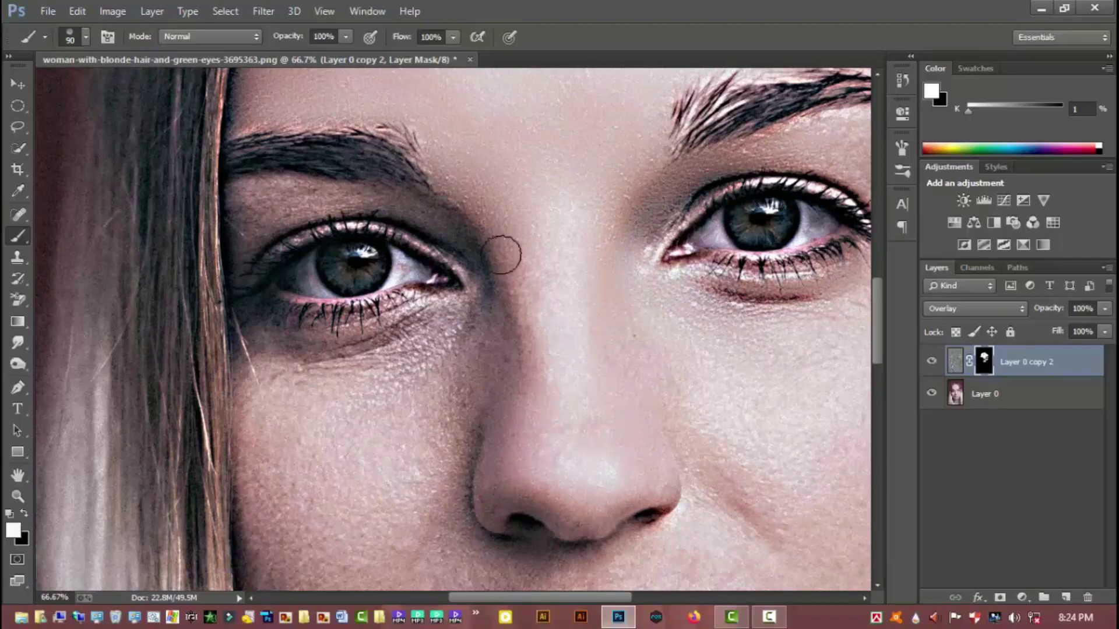
pyautogui.scroll(3, 558, 237)
pyautogui.hscroll(-3, 557, 237)
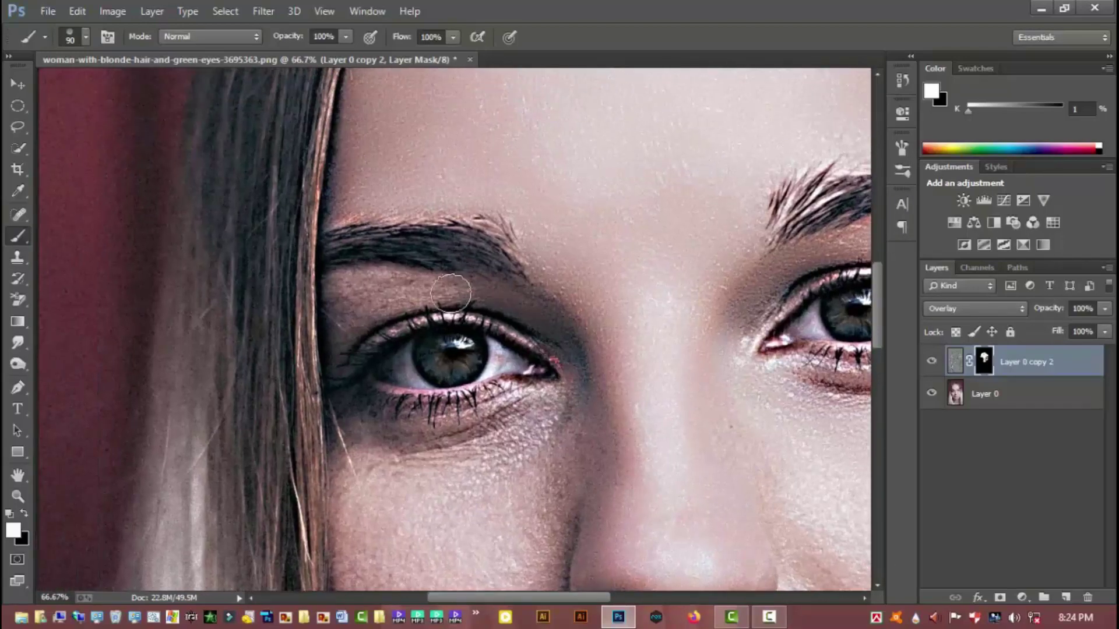
pyautogui.scroll(-2, 400, 242)
pyautogui.scroll(-1, 524, 303)
pyautogui.moveTo(551, 324); pyautogui.dragTo(576, 333)
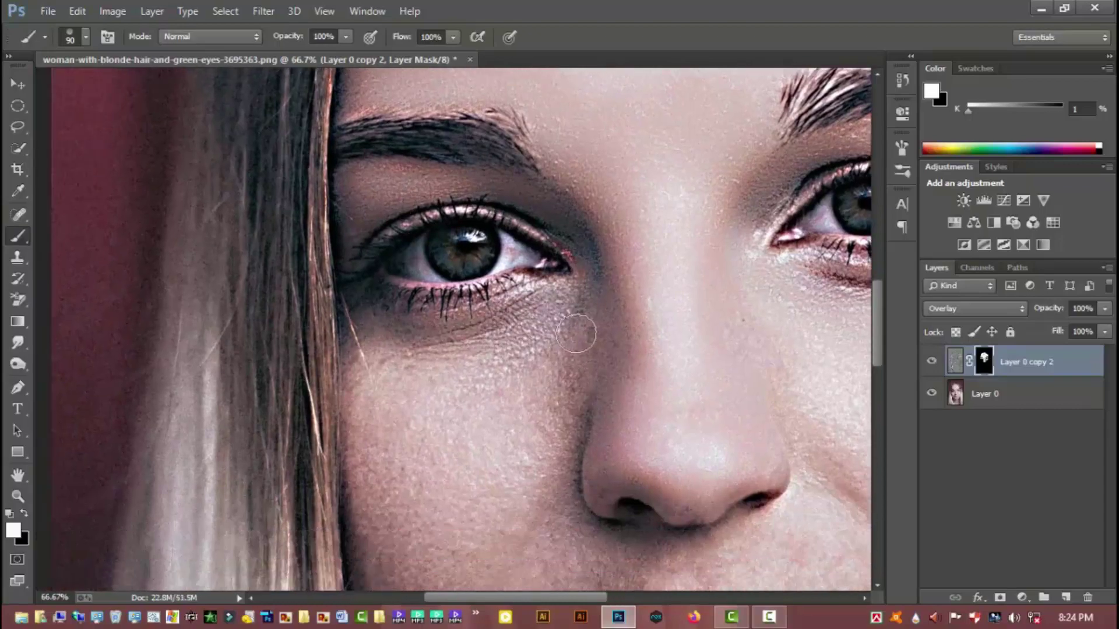
pyautogui.moveTo(482, 362); pyautogui.dragTo(389, 437)
# Reposition the view, set the brush to 125 px, and move to the lips and chin.
pyautogui.scroll(-1, 418, 399)
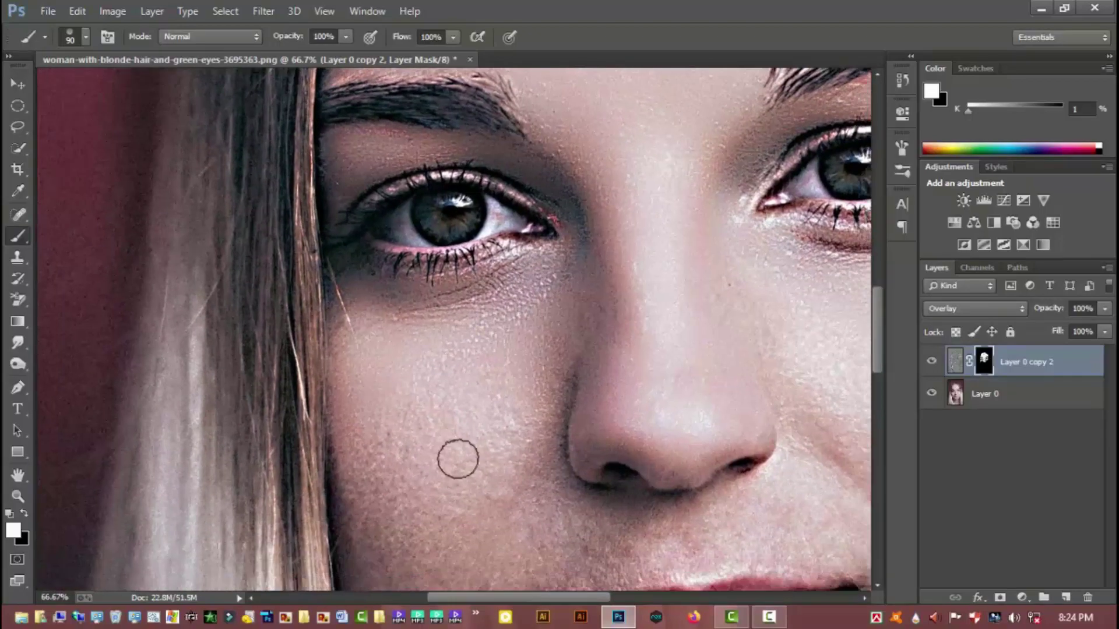
pyautogui.scroll(-3, 457, 458)
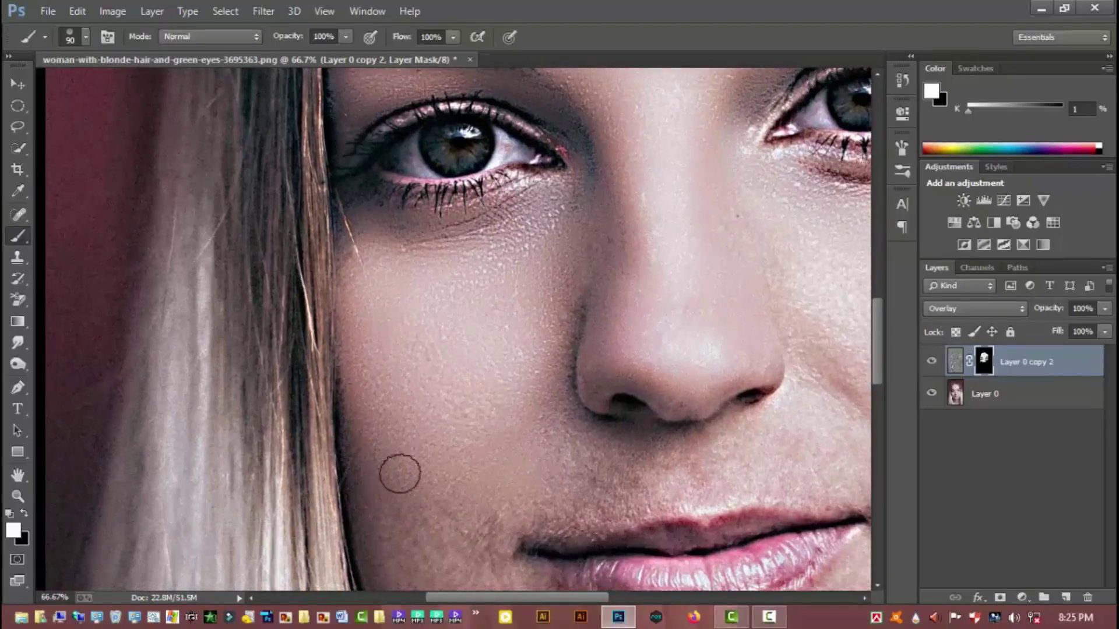
pyautogui.scroll(-2, 400, 472)
pyautogui.scroll(-2, 455, 495)
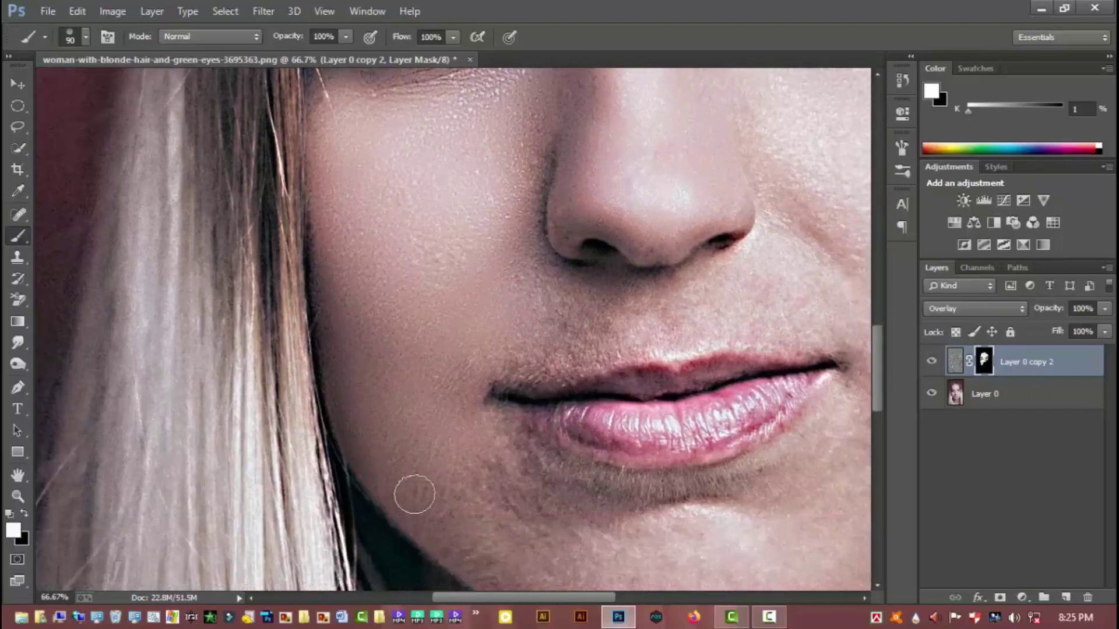
pyautogui.scroll(-2, 382, 449)
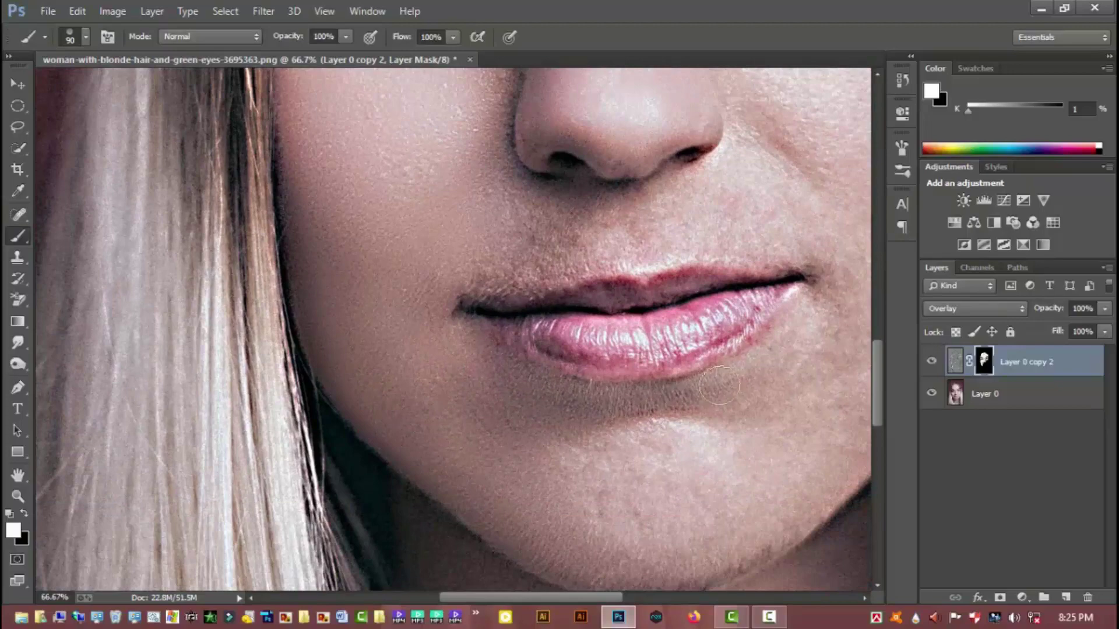
pyautogui.scroll(-2, 606, 483)
pyautogui.hscroll(3, 606, 484)
pyautogui.scroll(-1, 583, 460)
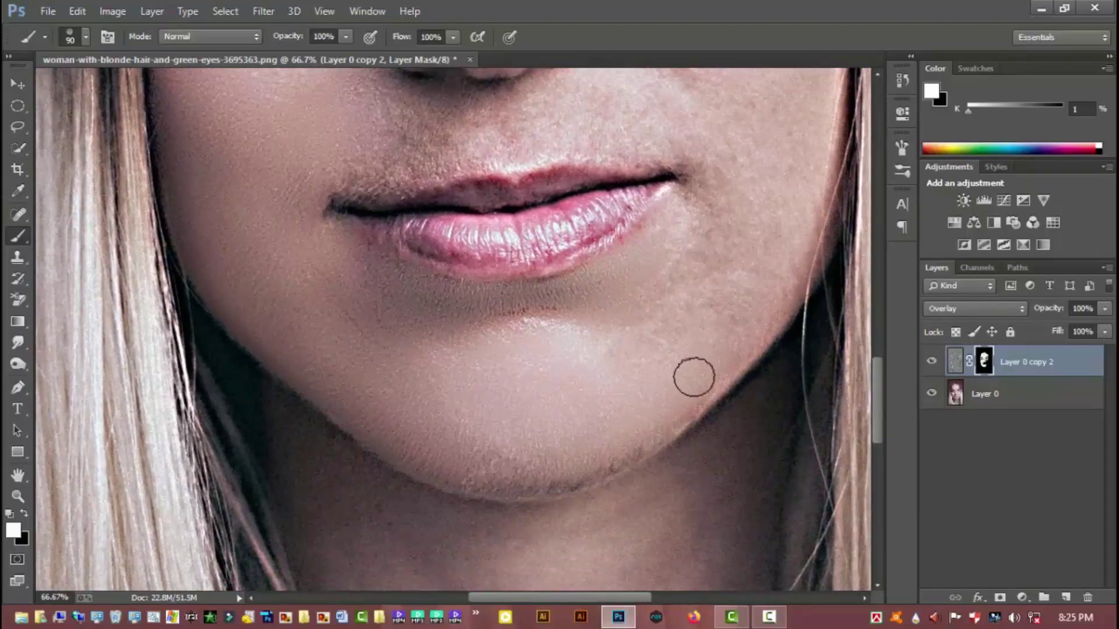
pyautogui.scroll(3, 641, 350)
pyautogui.hscroll(3, 641, 350)
pyautogui.keyDown('alt'); pyautogui.click(641, 378); pyautogui.keyUp('alt')
pyautogui.press(']')
pyautogui.press(']')
pyautogui.press(']')
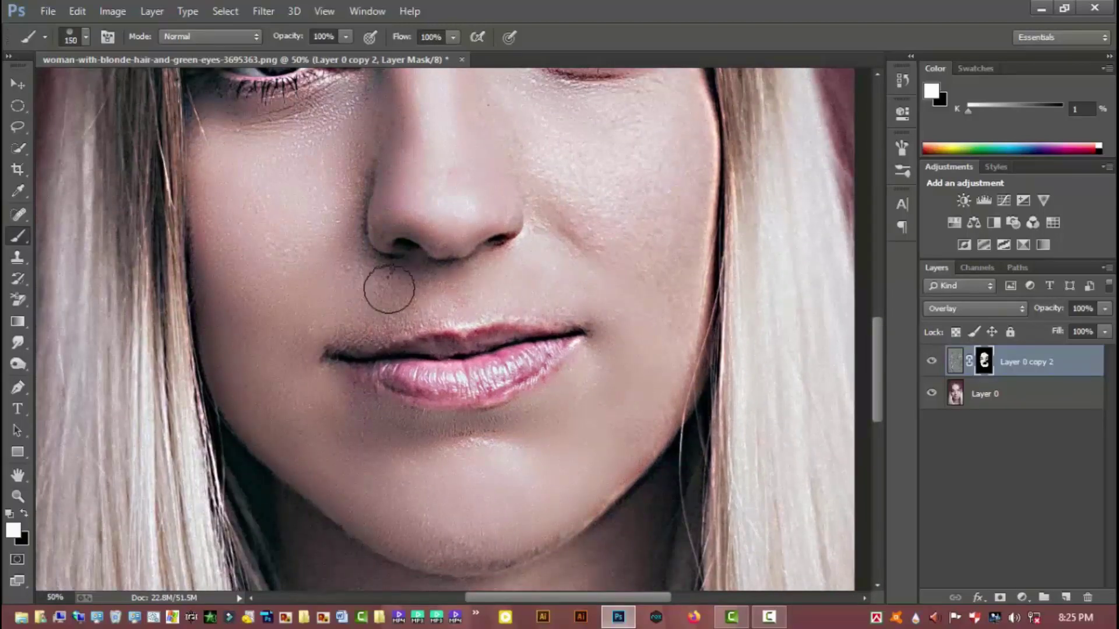
pyautogui.press('[')
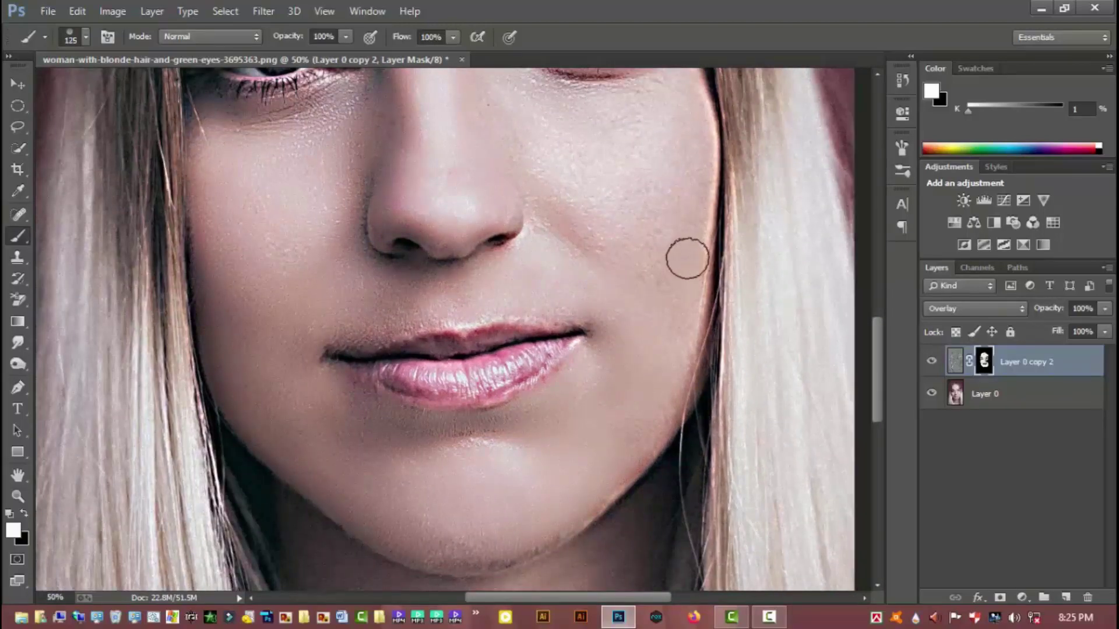
pyautogui.scroll(3, 687, 255)
pyautogui.moveTo(594, 324); pyautogui.dragTo(602, 514)
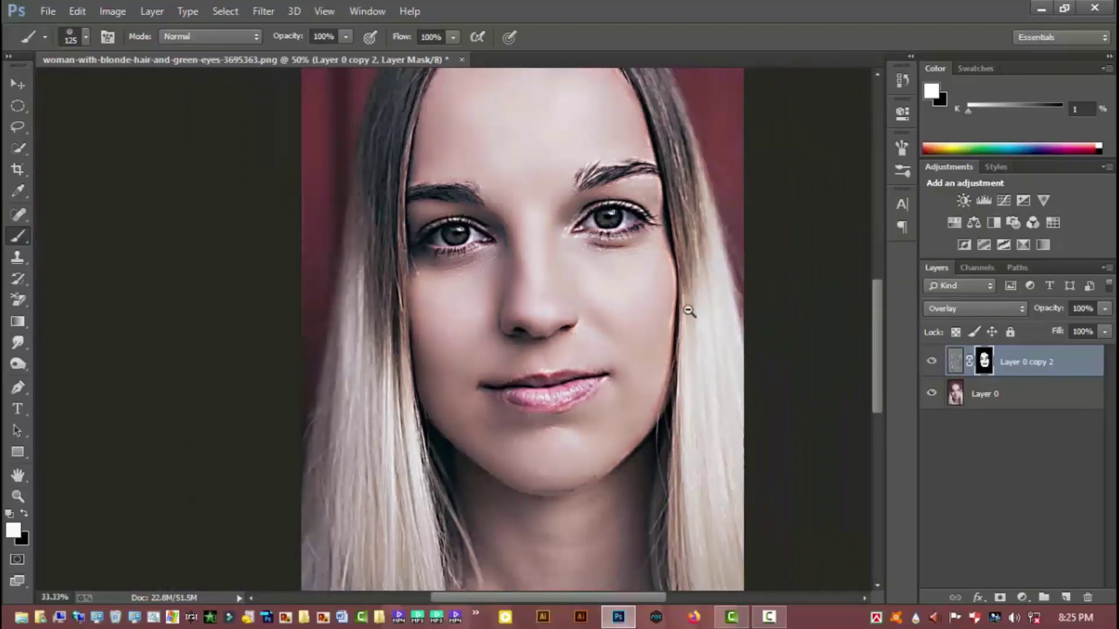
# Adjust the brush size and scroll the view to the mouth area.
pyautogui.press('[')
pyautogui.press('[')
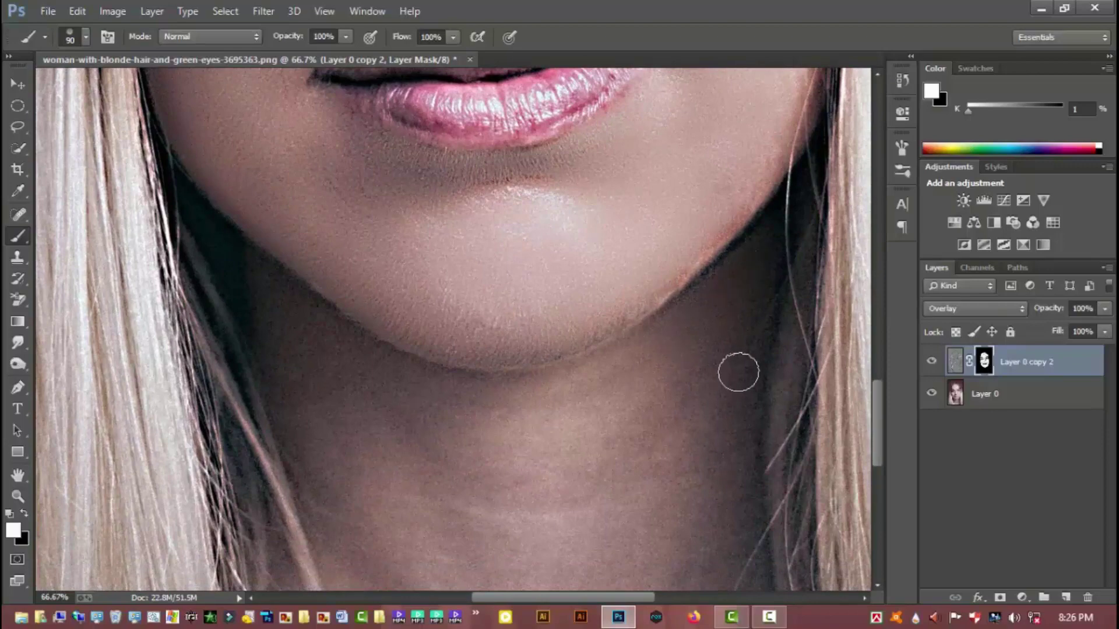
pyautogui.scroll(-1, 729, 350)
pyautogui.press(']')
pyautogui.scroll(-1, 407, 344)
pyautogui.press(']')
pyautogui.press(']')
pyautogui.press(']')
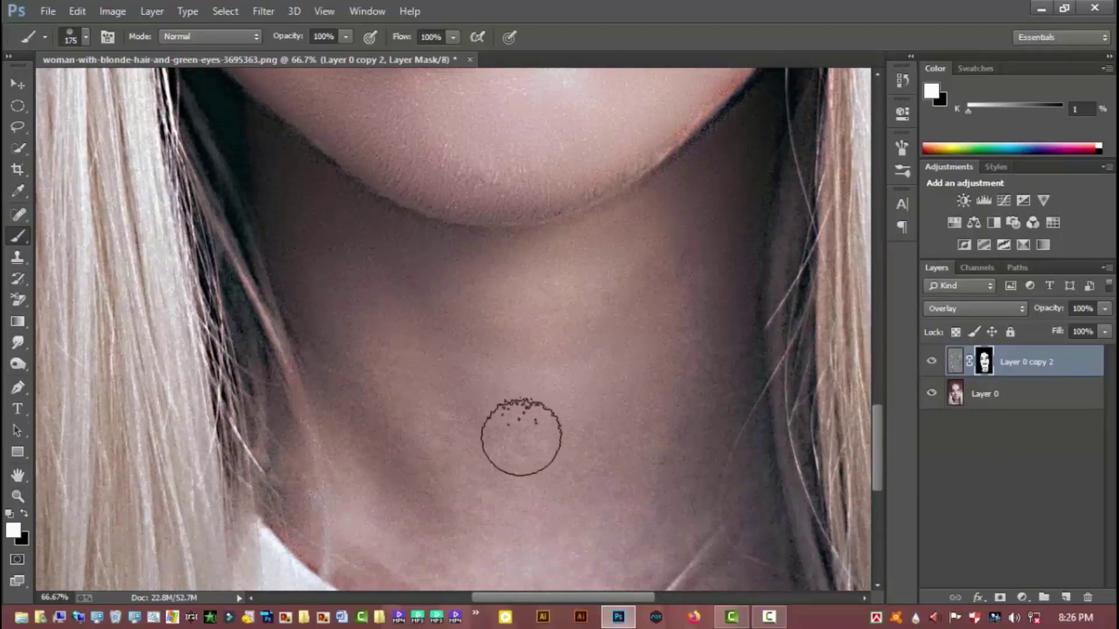
pyautogui.scroll(-2, 749, 395)
pyautogui.scroll(1, 279, 337)
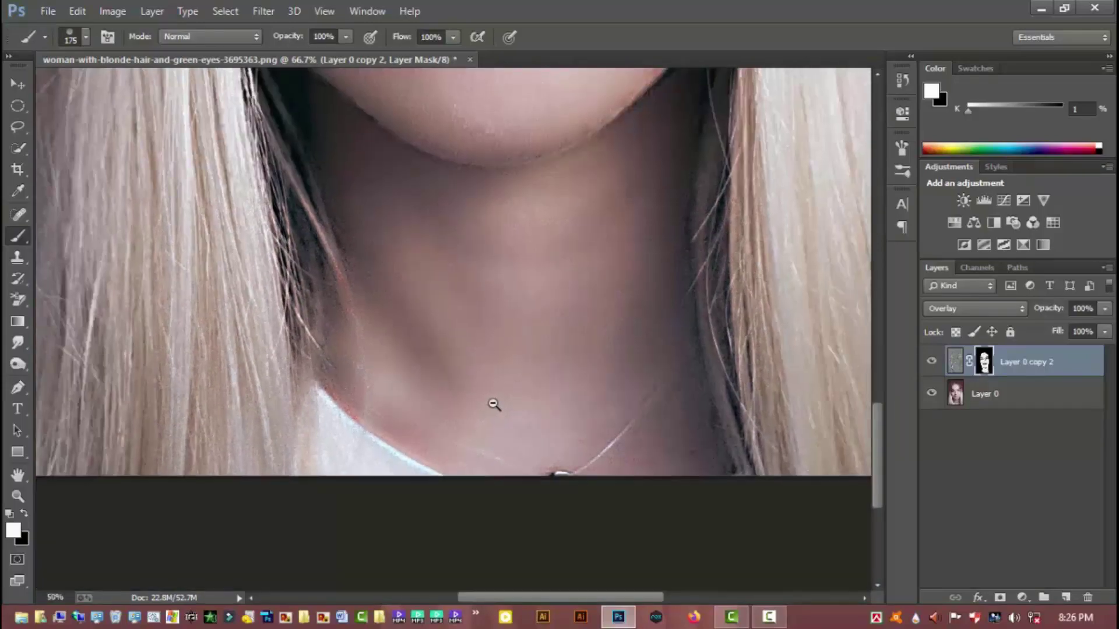
pyautogui.scroll(3, 492, 404)
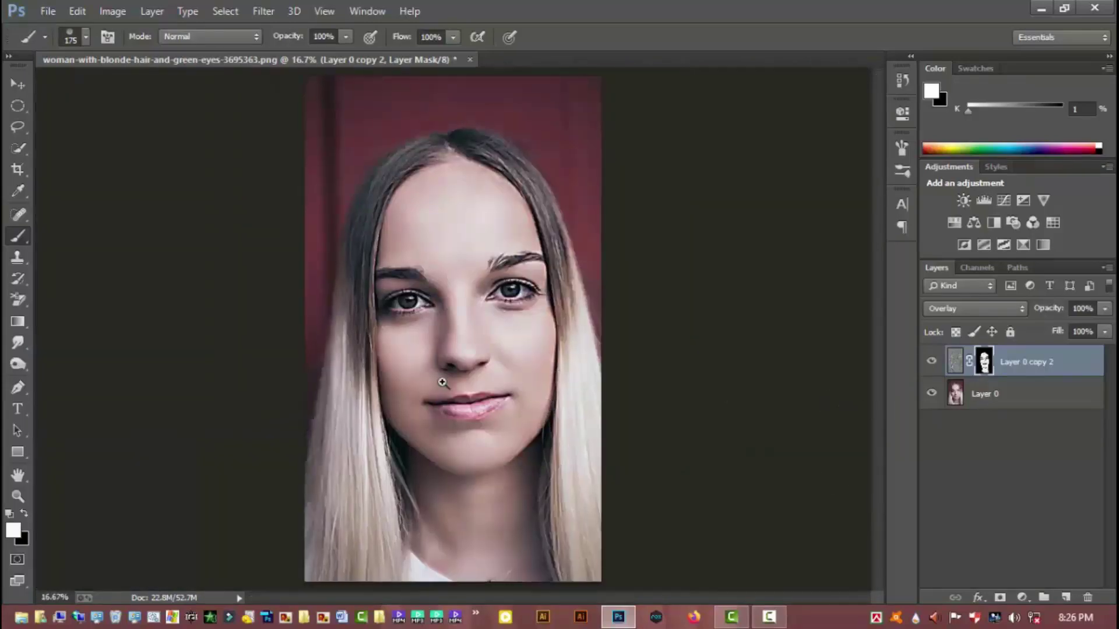
pyautogui.scroll(3, 445, 379)
pyautogui.scroll(1, 596, 387)
pyautogui.scroll(-1, 595, 387)
pyautogui.scroll(1, 595, 387)
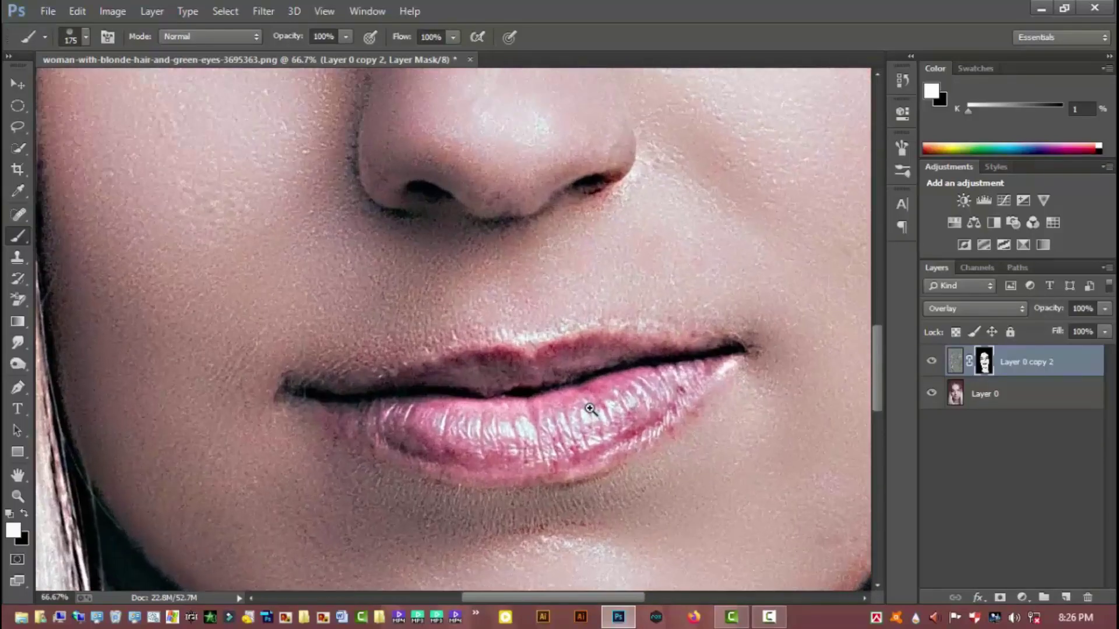
# With a smaller brush, paint white over the lower and upper lips.
pyautogui.press('[')
pyautogui.press('[')
pyautogui.press('[')
pyautogui.press('[')
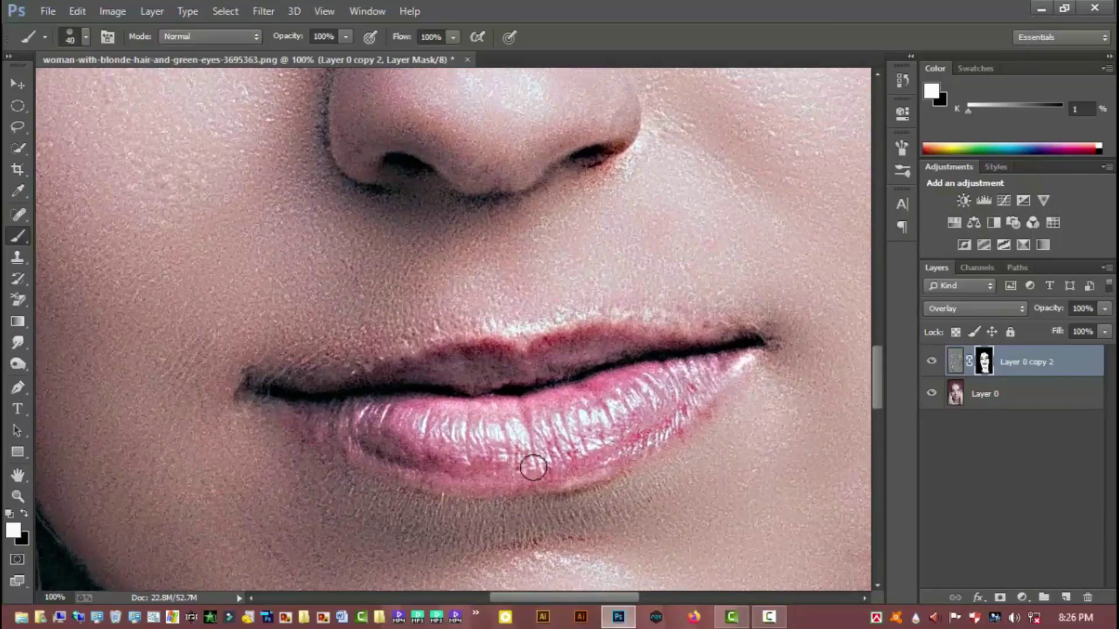
pyautogui.moveTo(466, 453)
pyautogui.mouseDown()
pyautogui.moveTo(437, 467)
pyautogui.moveTo(376, 438)
pyautogui.moveTo(429, 415)
pyautogui.mouseUp()
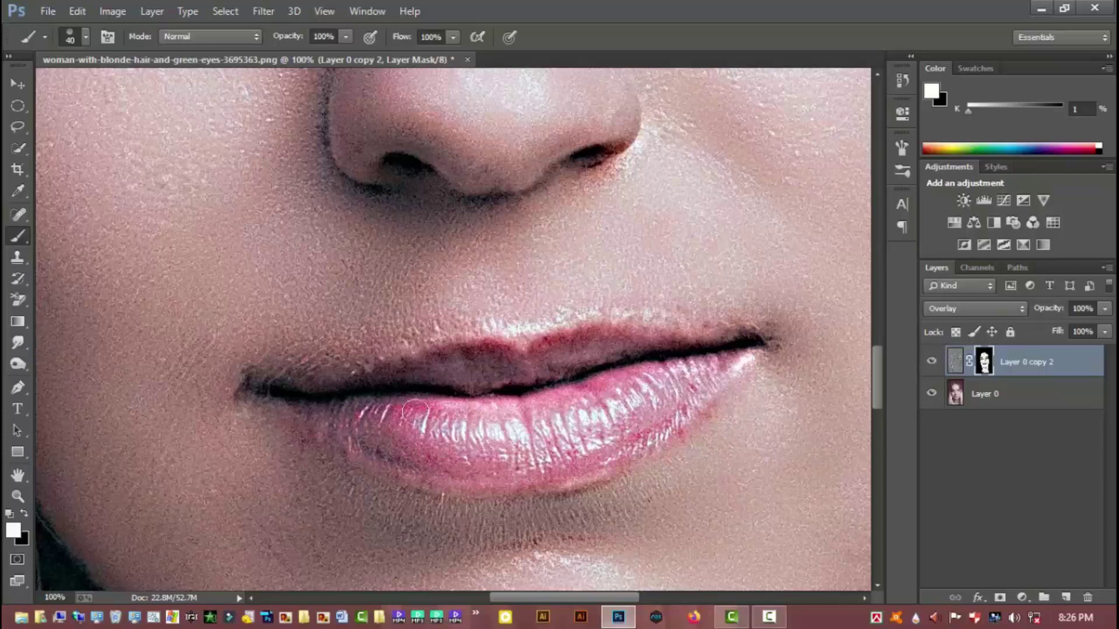
pyautogui.moveTo(513, 409); pyautogui.dragTo(621, 392)
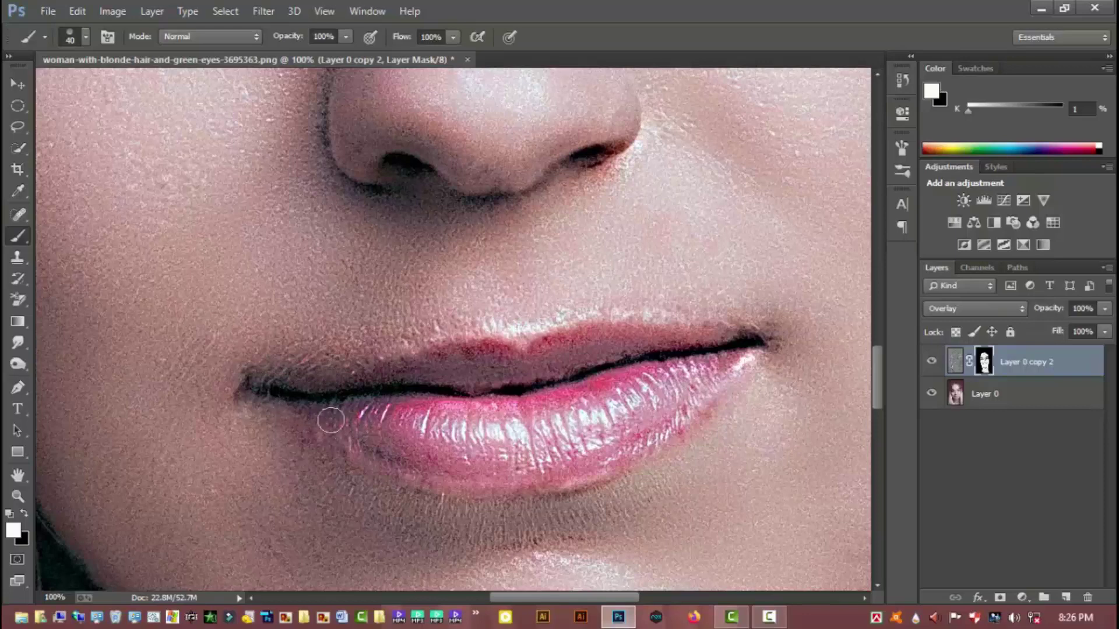
pyautogui.moveTo(665, 329); pyautogui.dragTo(749, 328)
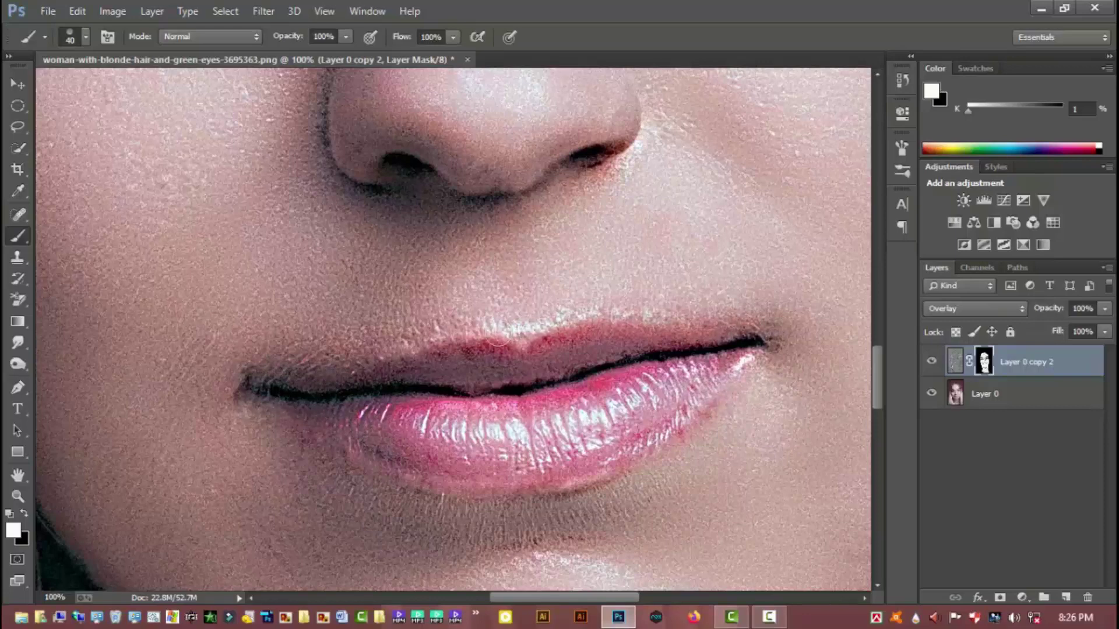
pyautogui.moveTo(497, 341); pyautogui.dragTo(351, 360)
# Zoom out and compare the portrait with Layer 0 copy 2 hidden and shown.
pyautogui.hotkey('ctrl', '-')
pyautogui.hotkey('ctrl', '-')
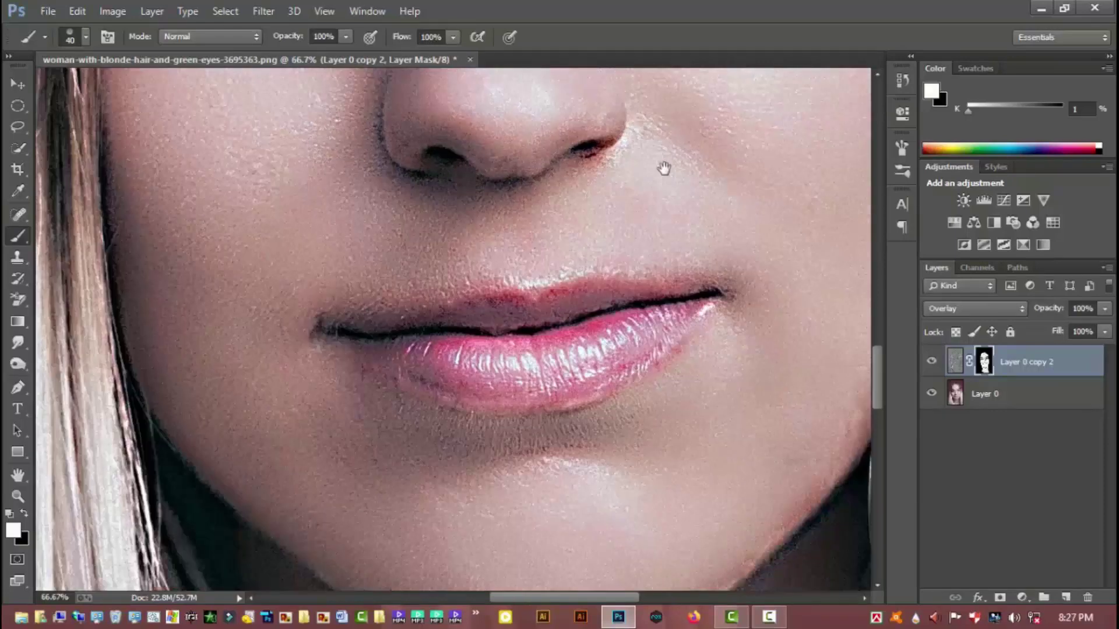
pyautogui.hotkey('ctrl', '-')
pyautogui.hotkey('ctrl', '-')
pyautogui.hotkey('ctrl', '-')
pyautogui.scroll(3, 492, 272)
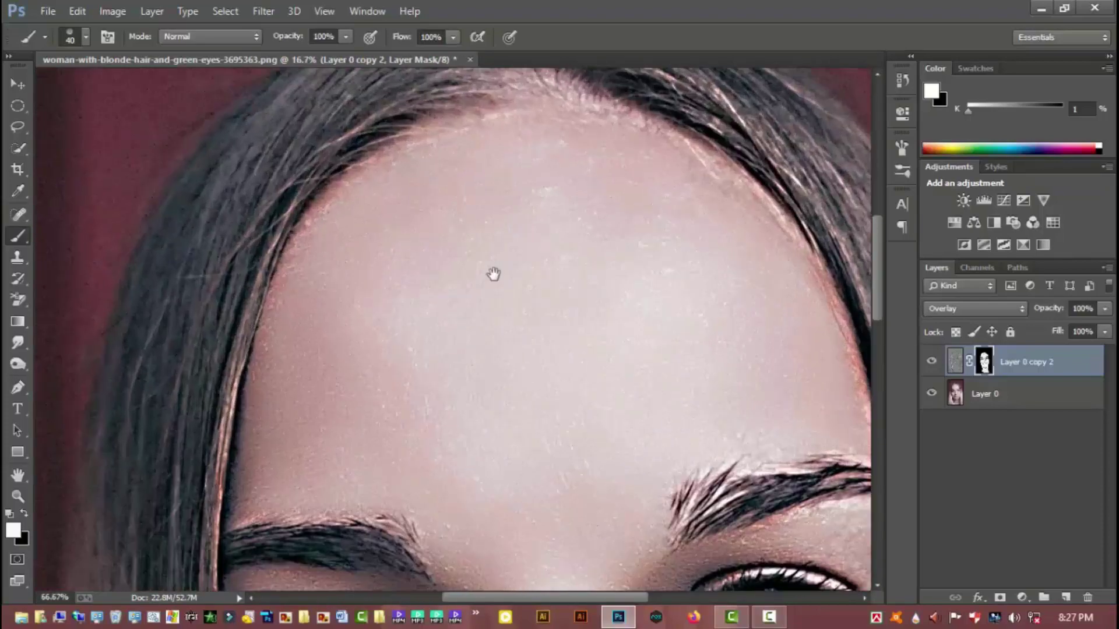
pyautogui.scroll(1, 539, 257)
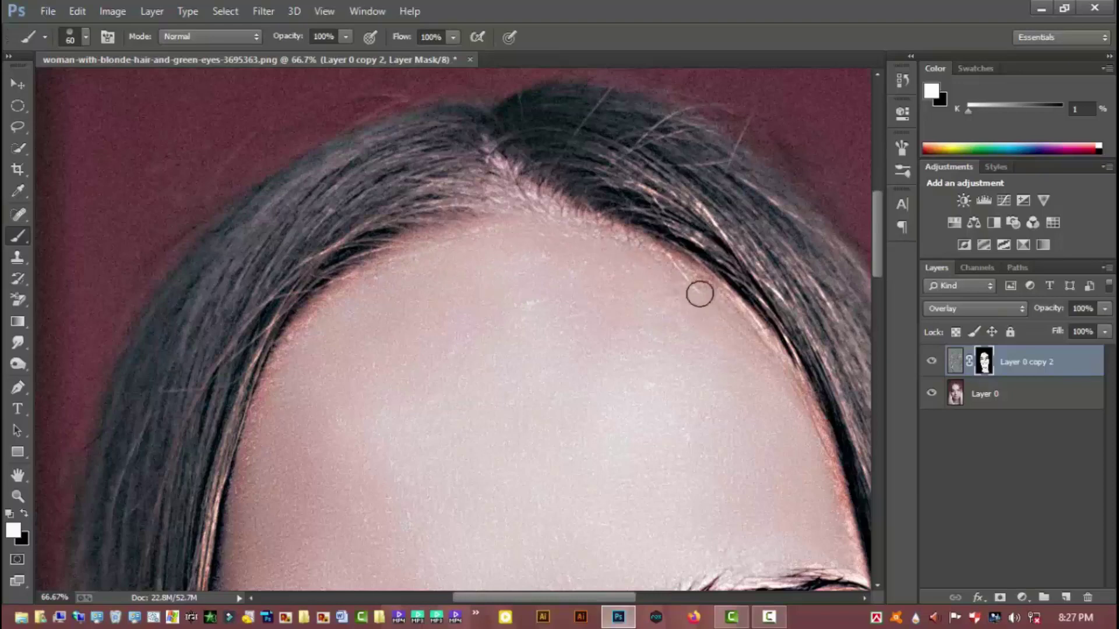
pyautogui.scroll(-2, 558, 323)
pyautogui.scroll(-2, 557, 321)
pyautogui.scroll(-1, 554, 318)
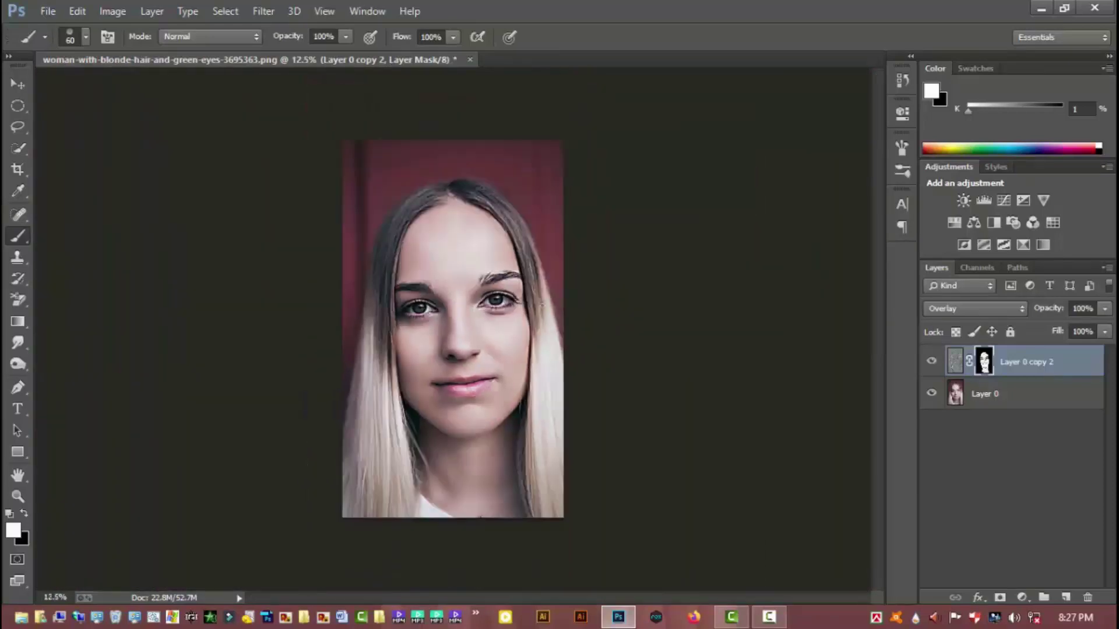
pyautogui.scroll(1, 524, 282)
pyautogui.click(931, 362)
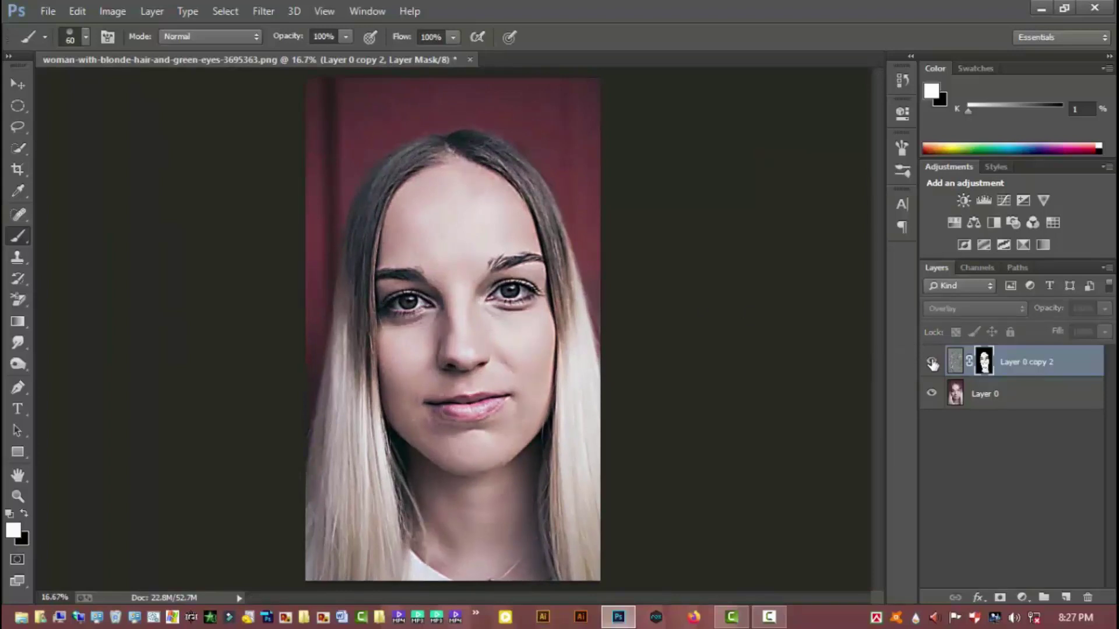
pyautogui.click(931, 362)
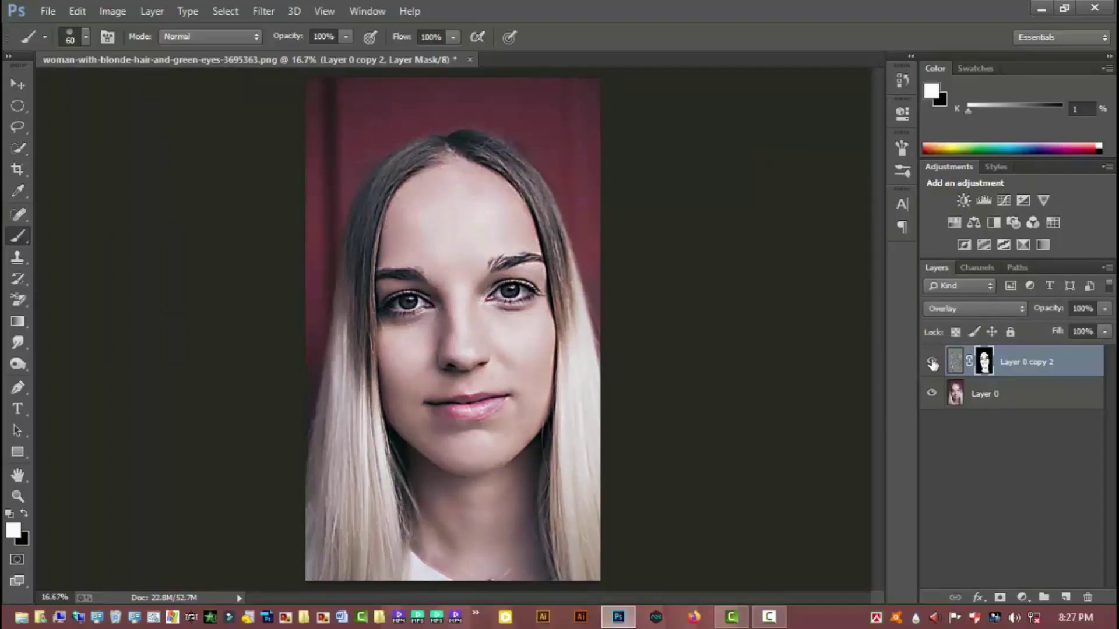
# Target Layer 0 copy 2's pixels and add Layer 0 to the selection.
pyautogui.keyDown('alt'); pyautogui.click(459, 424); pyautogui.keyUp('alt')
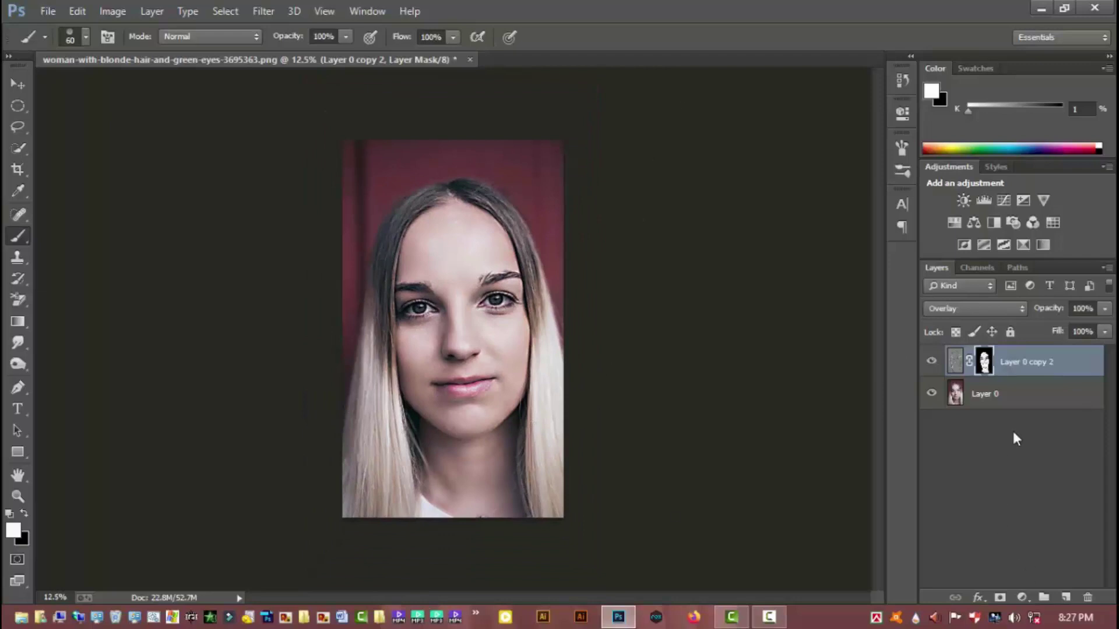
pyautogui.click(1028, 364)
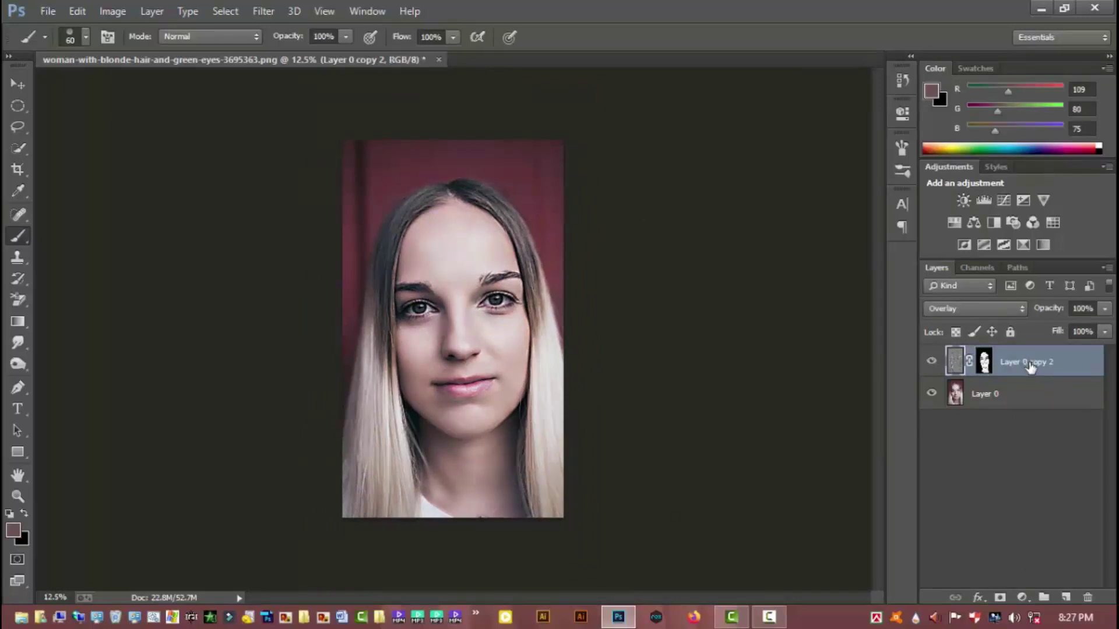
pyautogui.keyDown('shift'); pyautogui.click(1019, 400); pyautogui.keyUp('shift')
# Merge Layer 0 with Layer 0 copy 2 and duplicate the result as Layer 0 copy 3.
pyautogui.rightClick(1019, 401)
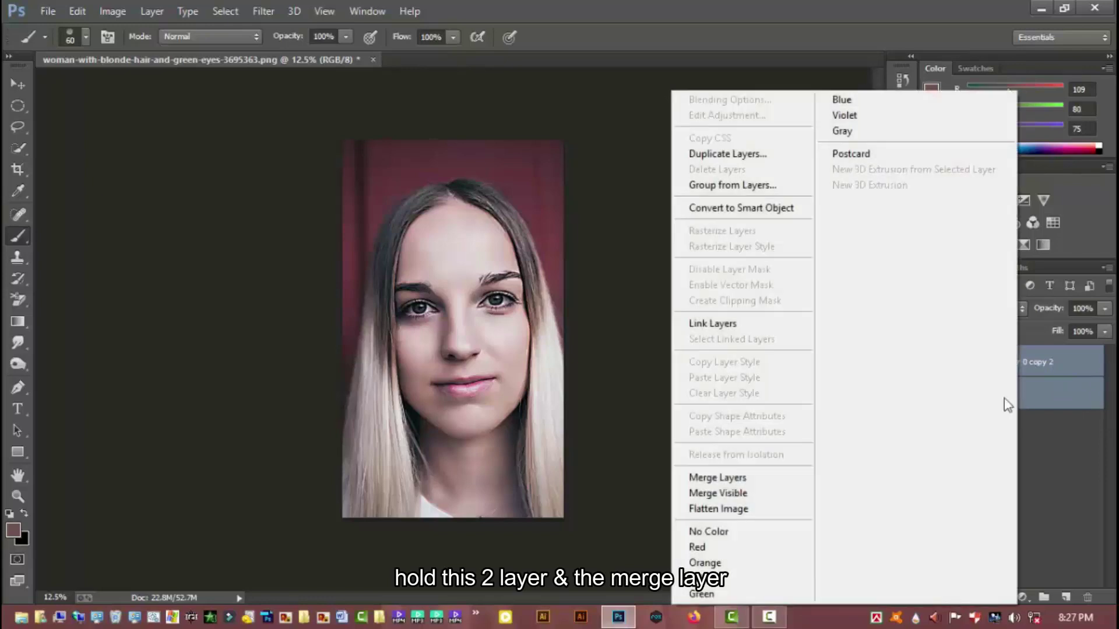
pyautogui.click(746, 479)
pyautogui.moveTo(997, 366); pyautogui.dragTo(1068, 598)
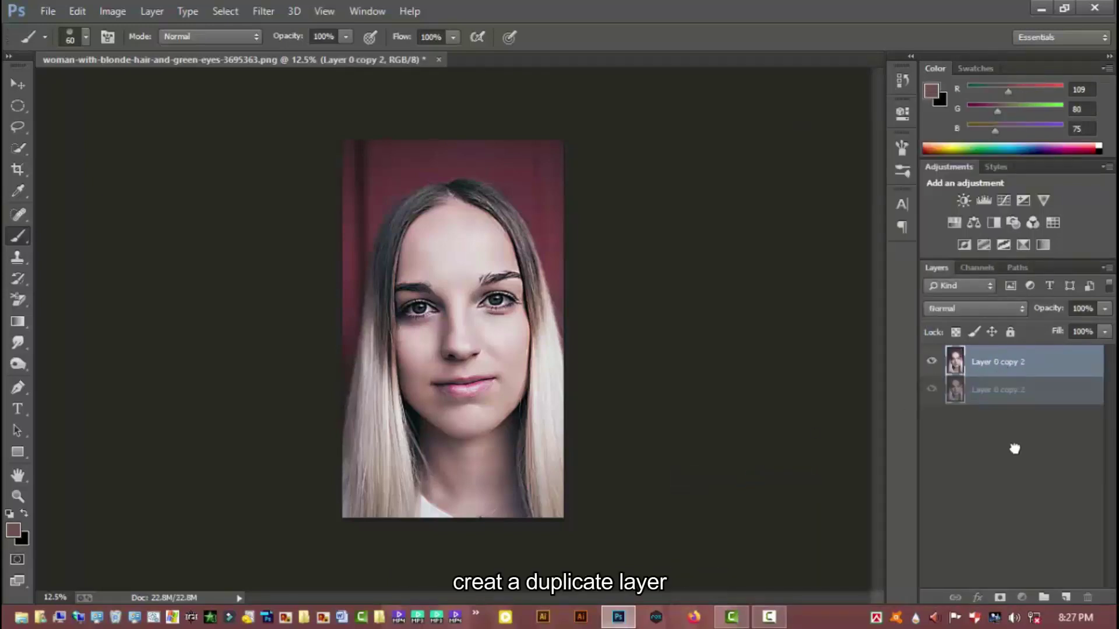
pyautogui.scroll(1, 443, 216)
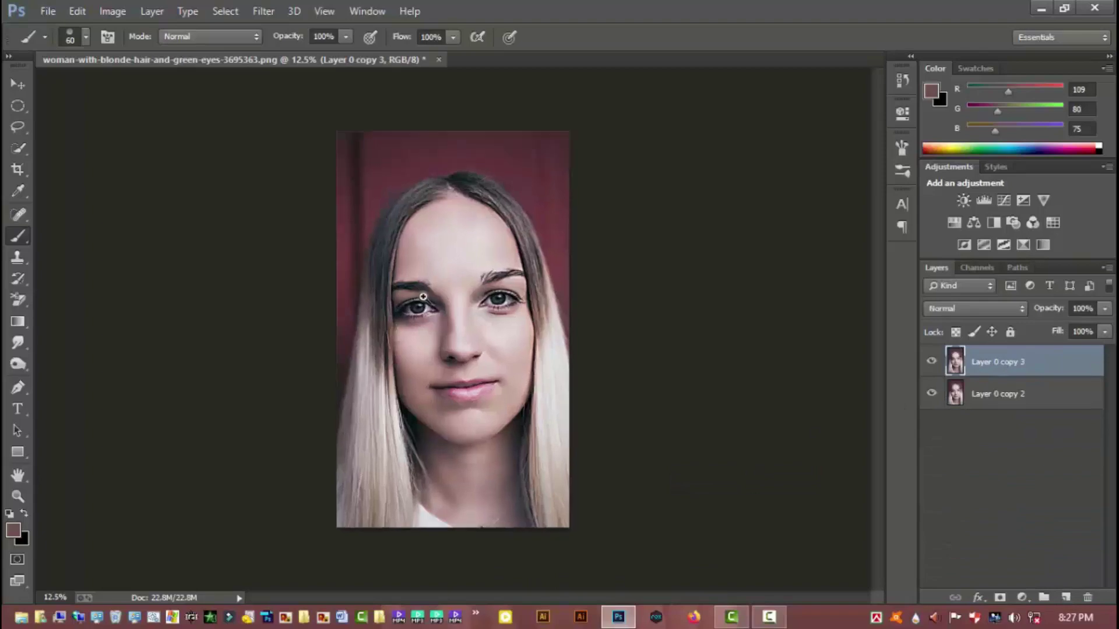
pyautogui.scroll(1, 443, 215)
pyautogui.scroll(1, 443, 216)
pyautogui.scroll(1, 510, 459)
pyautogui.scroll(1, 525, 378)
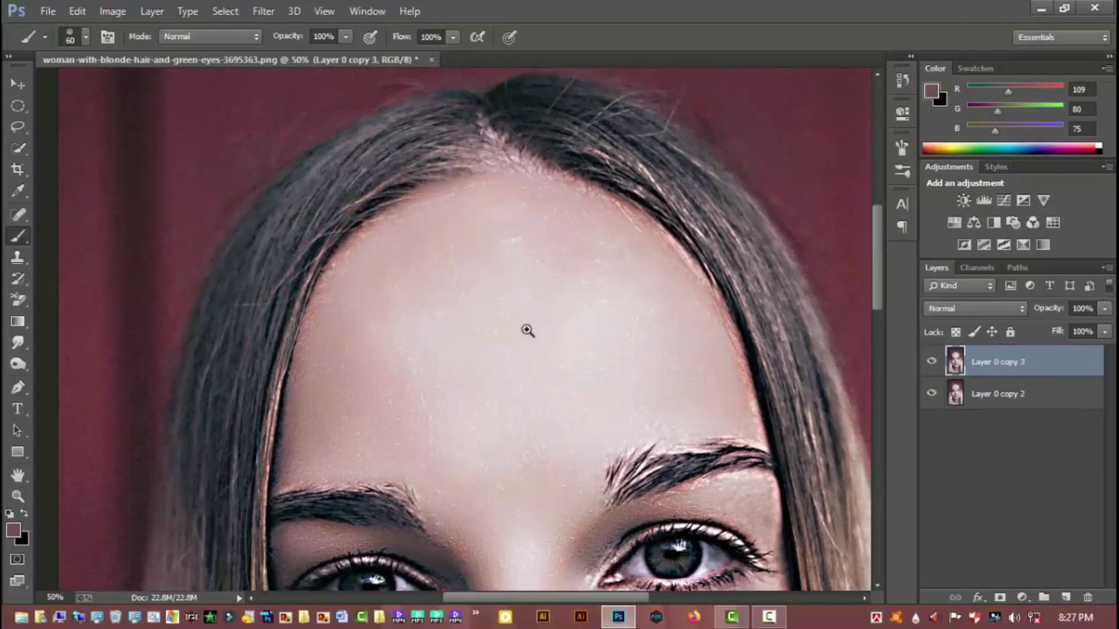
pyautogui.scroll(1, 507, 309)
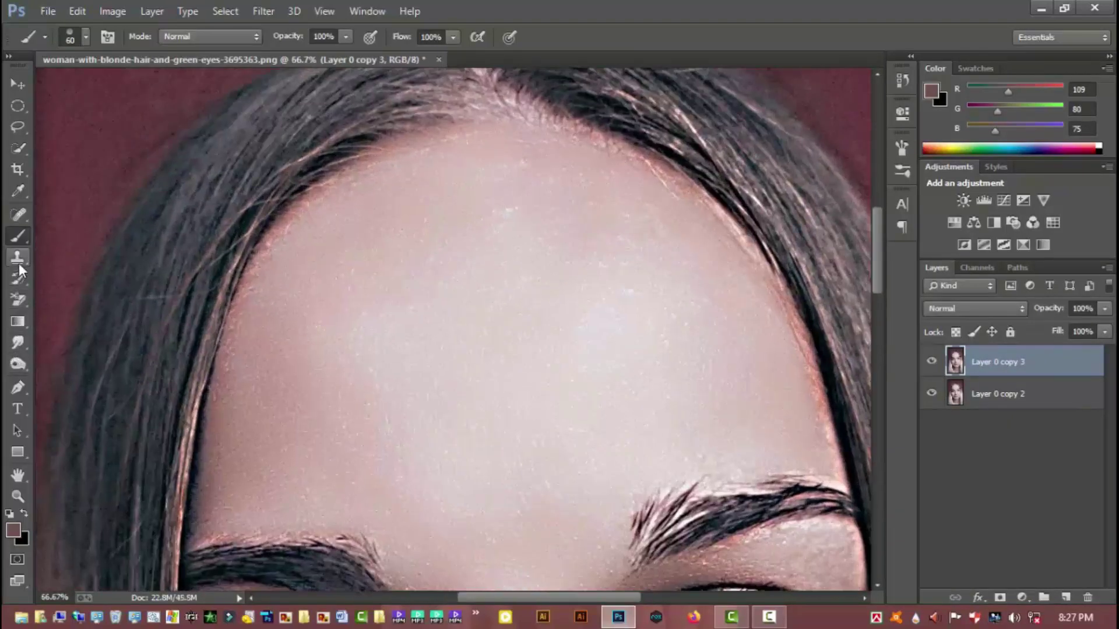
# Heal the light specks on the forehead with a 50 px Content-Aware Spot Healing Brush.
pyautogui.click(18, 215)
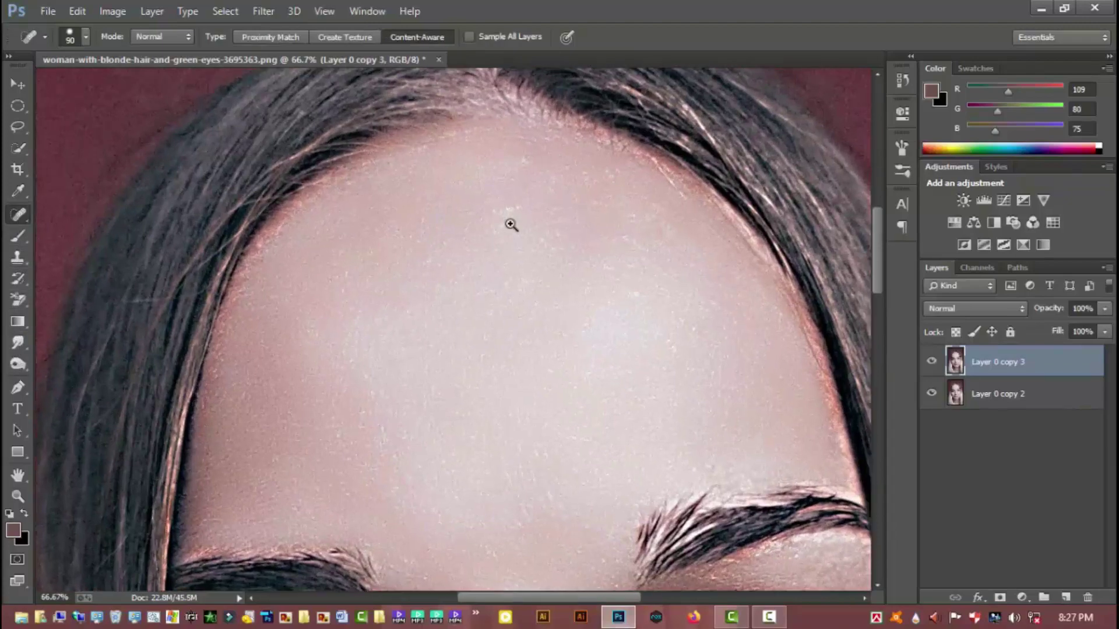
pyautogui.scroll(1, 510, 225)
pyautogui.press('[')
pyautogui.press('[')
pyautogui.press('[')
pyautogui.press('[')
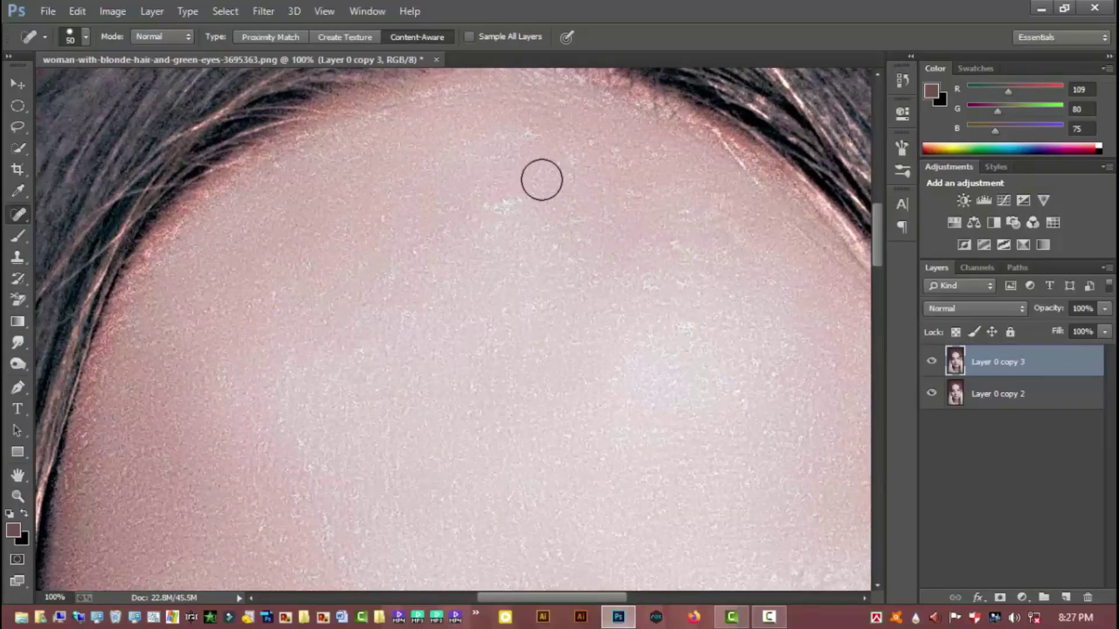
pyautogui.click(500, 203)
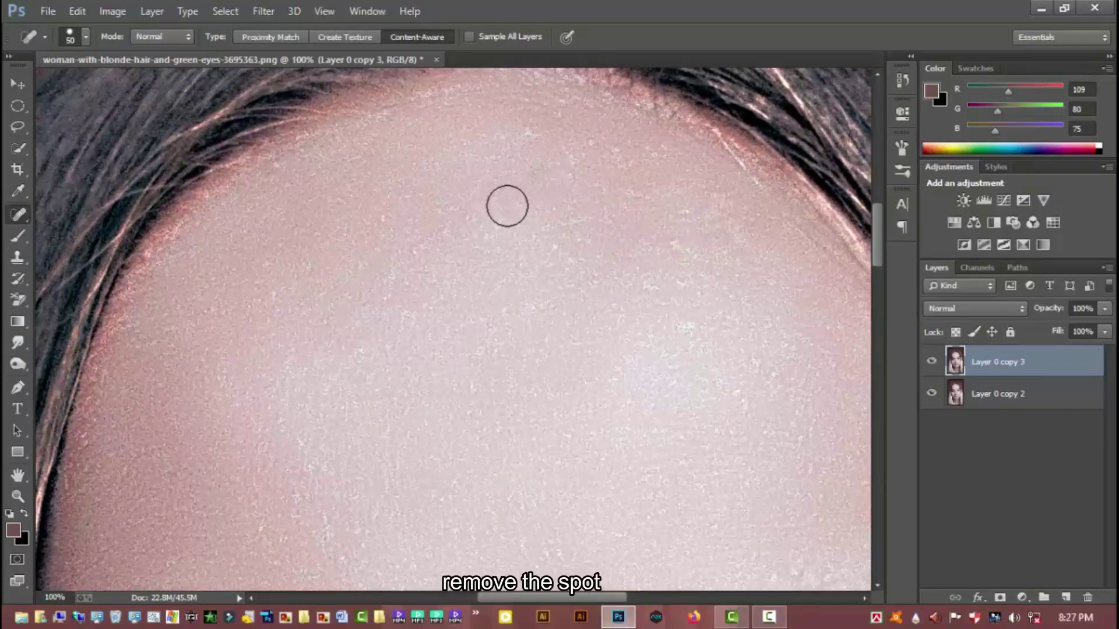
pyautogui.click(526, 141)
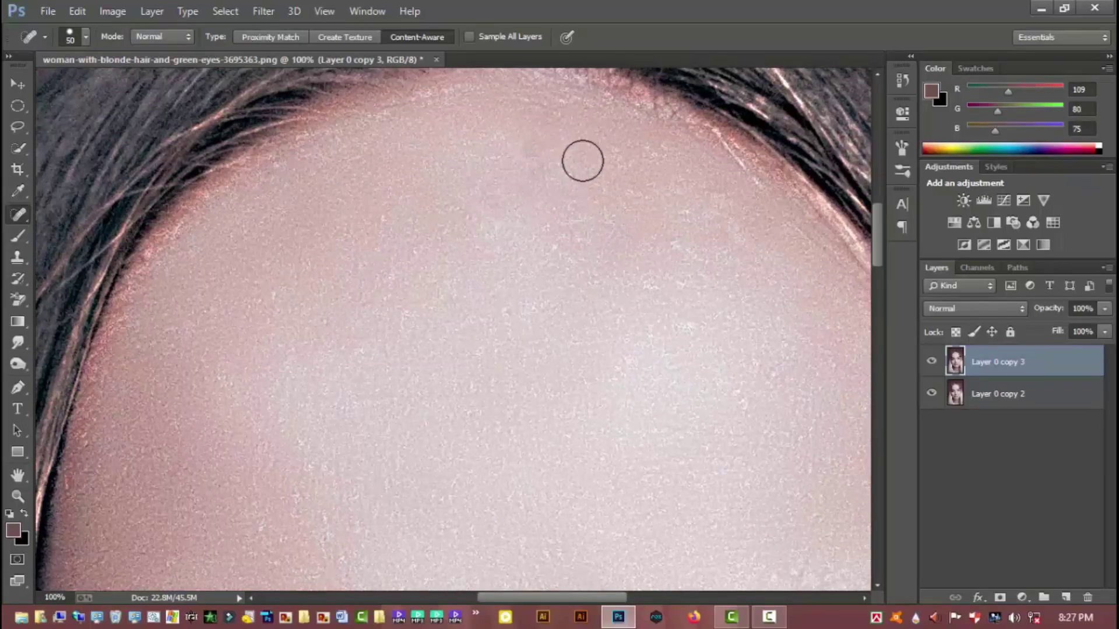
pyautogui.click(680, 237)
pyautogui.click(682, 320)
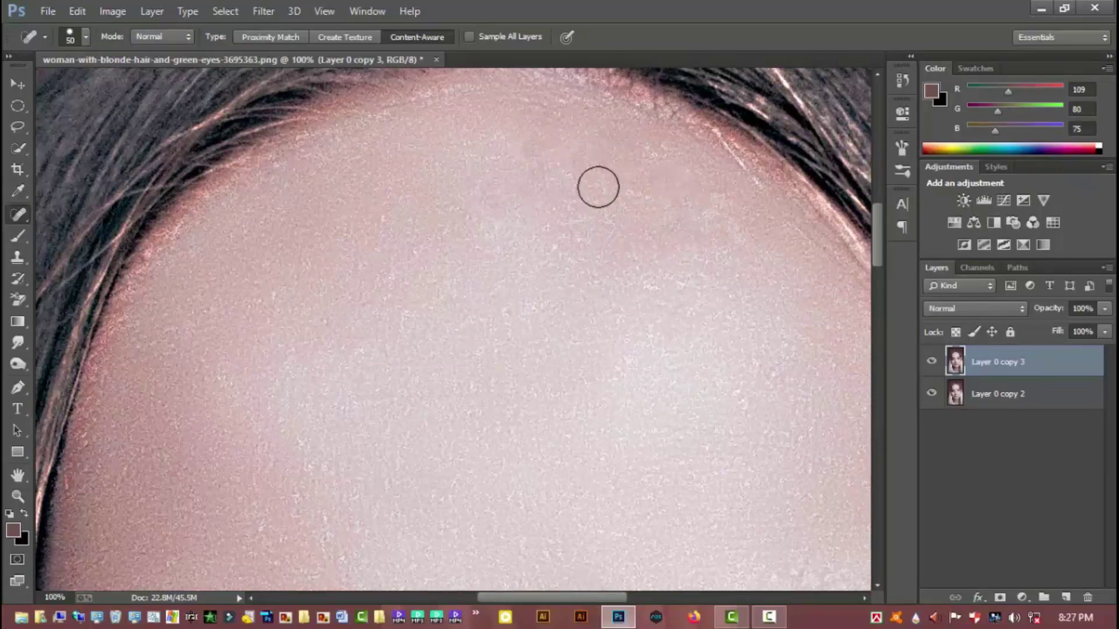
pyautogui.moveTo(266, 333); pyautogui.dragTo(353, 263)
# Zoom out to view the whole portrait at 25%.
pyautogui.scroll(-5, 480, 303)
pyautogui.scroll(-5, 419, 280)
pyautogui.scroll(-5, 412, 180)
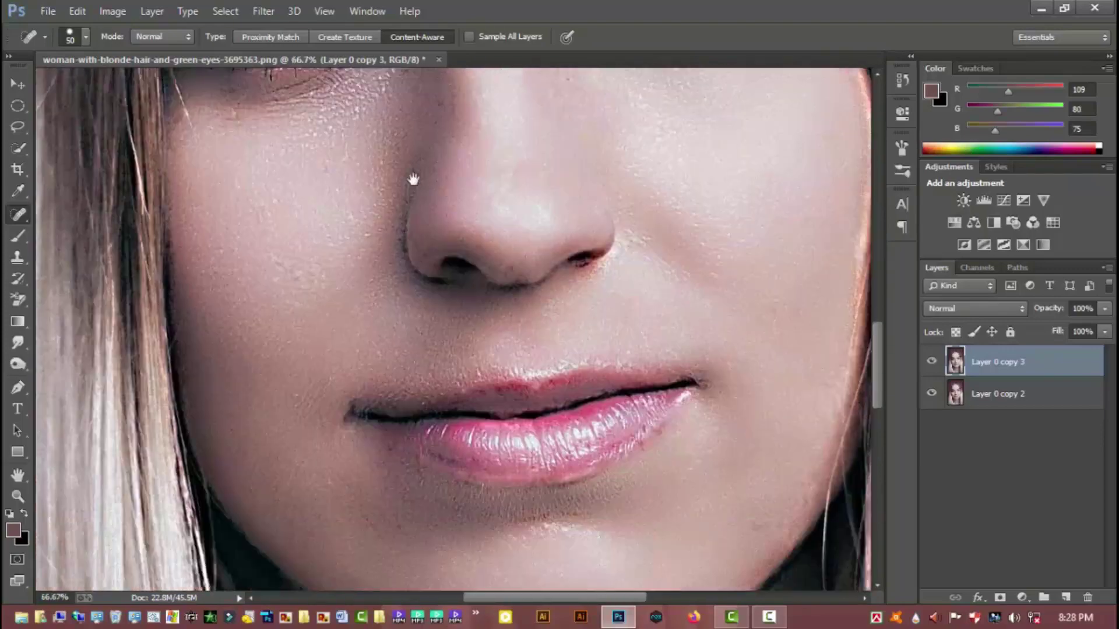
pyautogui.scroll(-3, 346, 299)
pyautogui.hotkey('ctrl', '-')
pyautogui.hotkey('ctrl', '-')
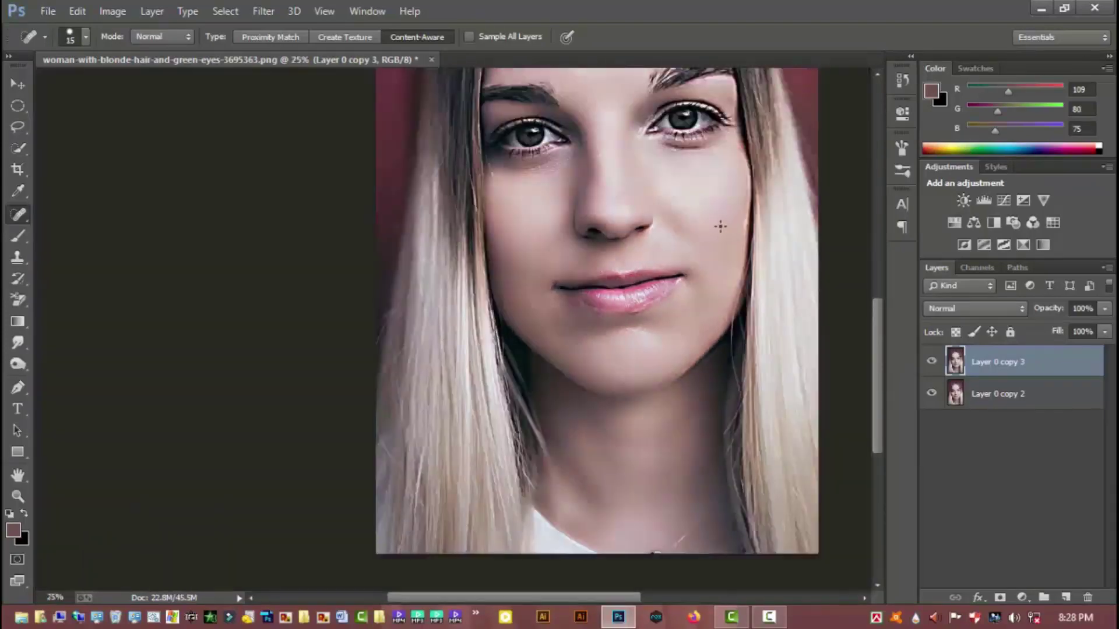
pyautogui.hotkey('ctrl', '-')
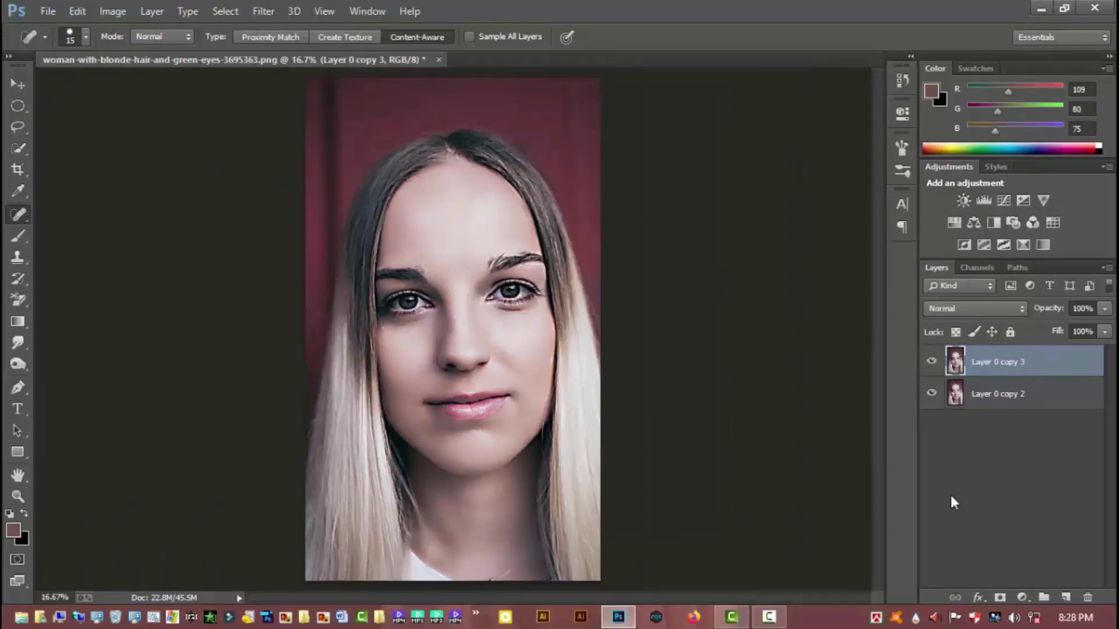
# Merge Layer 0 copy 2 and copy 3, then duplicate the result as Layer 0 copy 4.
pyautogui.keyDown('shift'); pyautogui.click(996, 394); pyautogui.keyUp('shift')
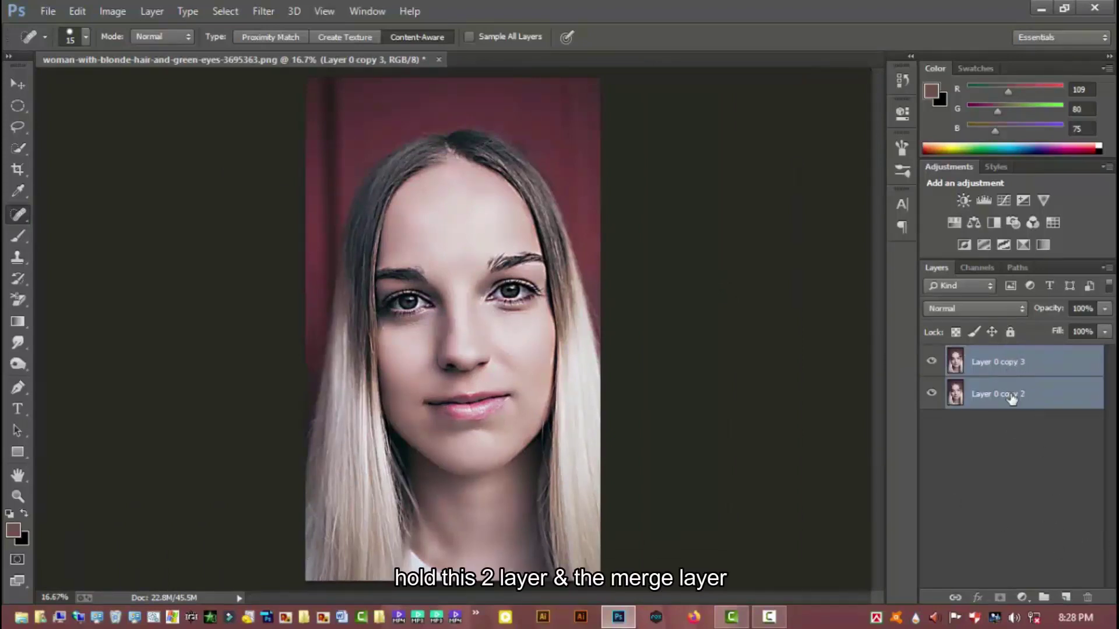
pyautogui.rightClick(1010, 385)
pyautogui.click(735, 478)
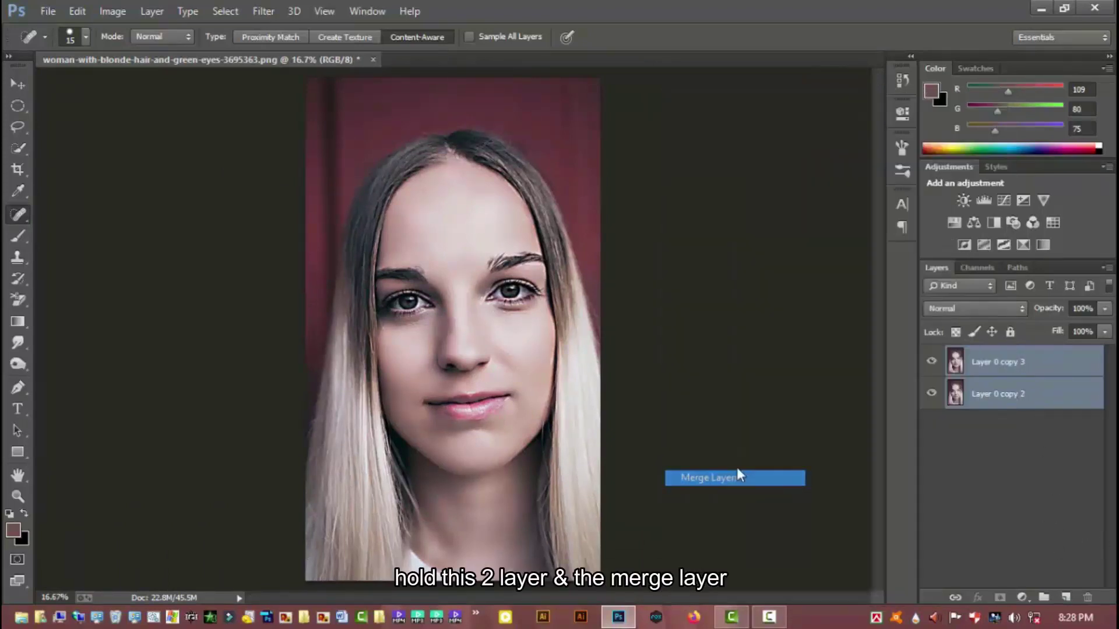
pyautogui.press('b')
pyautogui.moveTo(996, 362); pyautogui.dragTo(1064, 597)
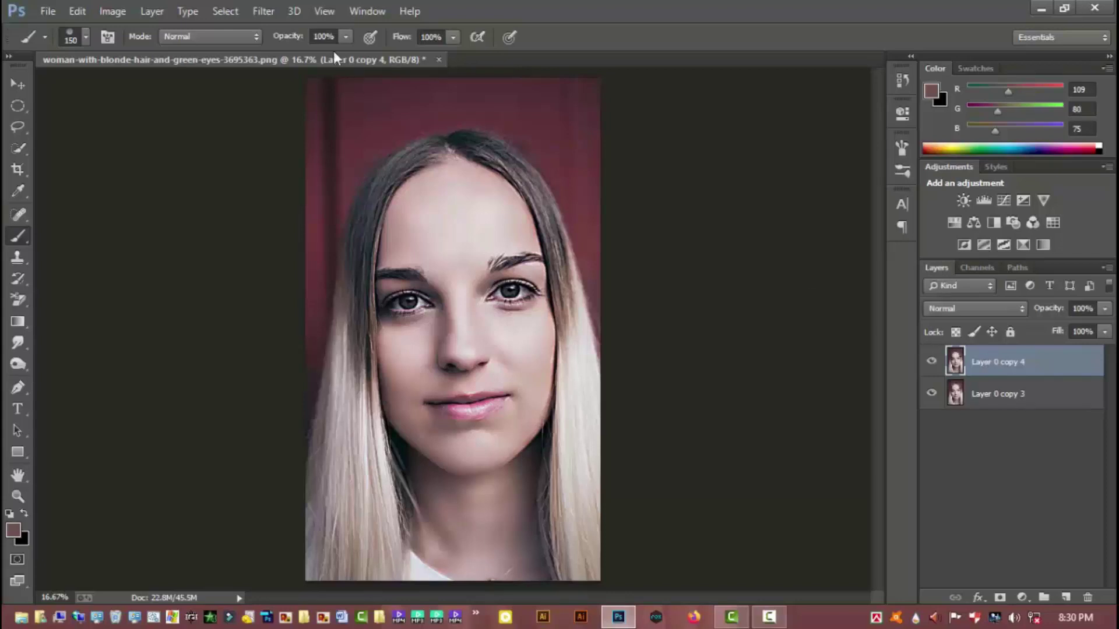
pyautogui.click(257, 11)
pyautogui.moveTo(341, 191)
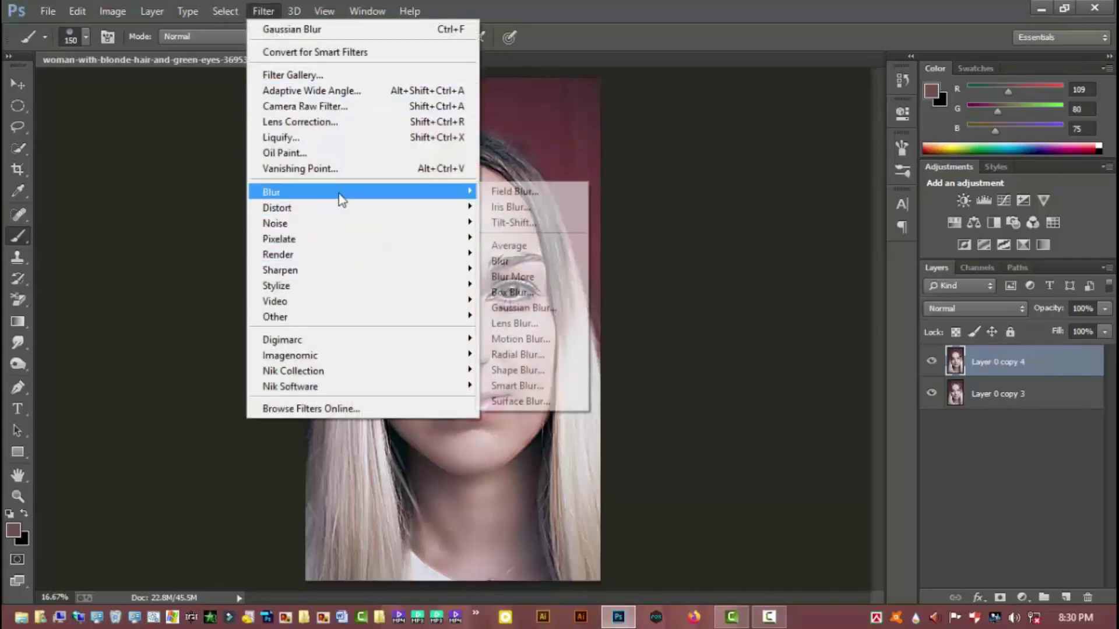
# Apply a Gaussian Blur with a 1.0 pixel radius to the top copy.
pyautogui.click(546, 307)
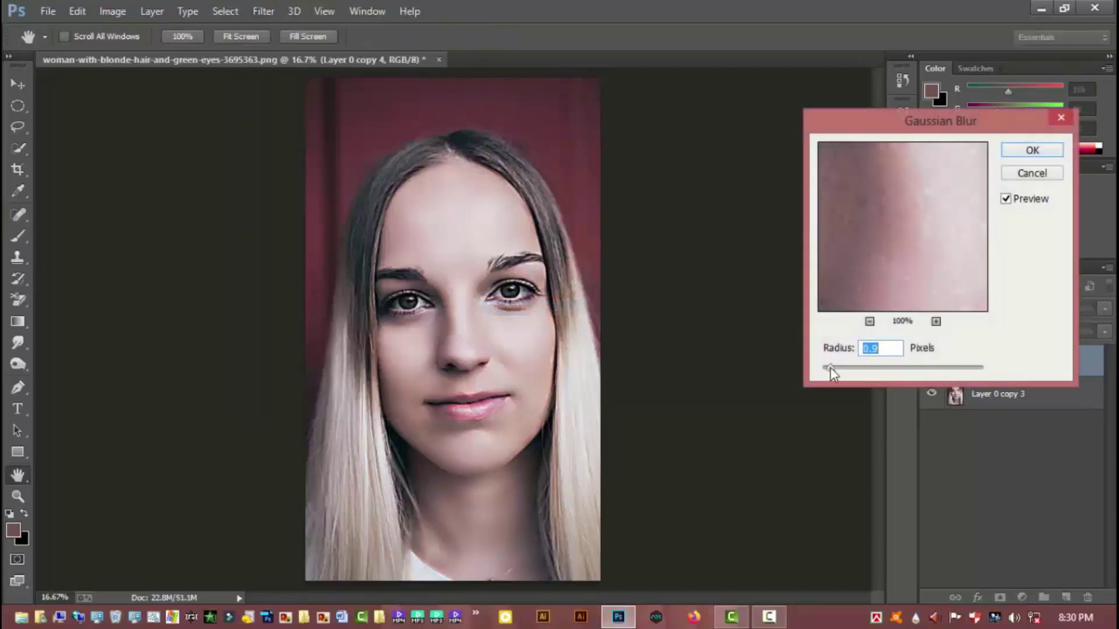
pyautogui.moveTo(840, 368); pyautogui.dragTo(843, 368)
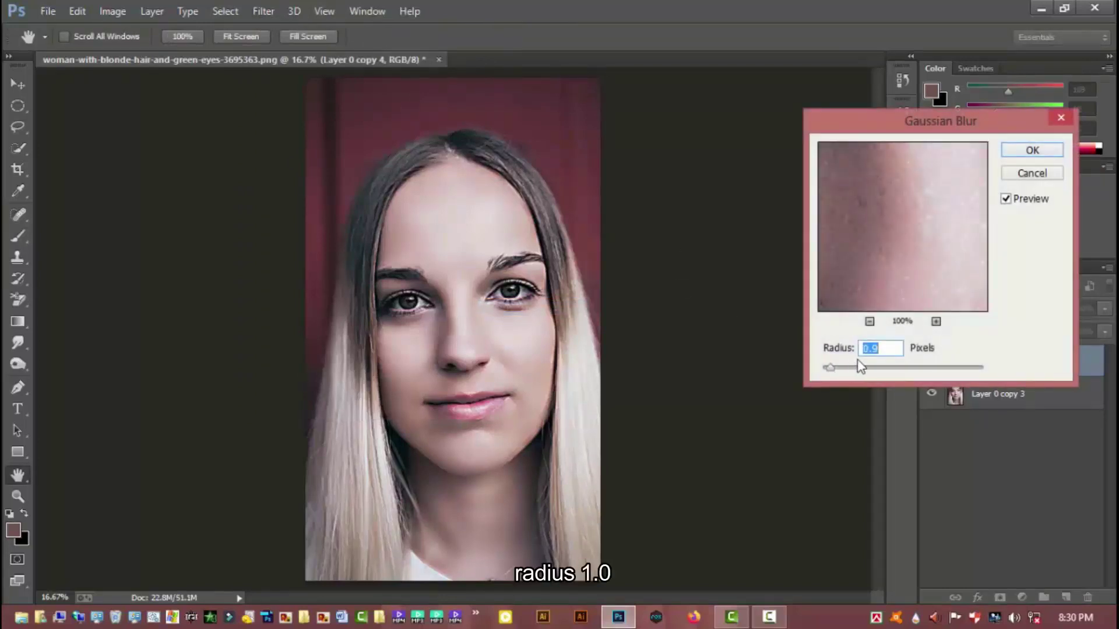
pyautogui.click(1032, 151)
pyautogui.press('b')
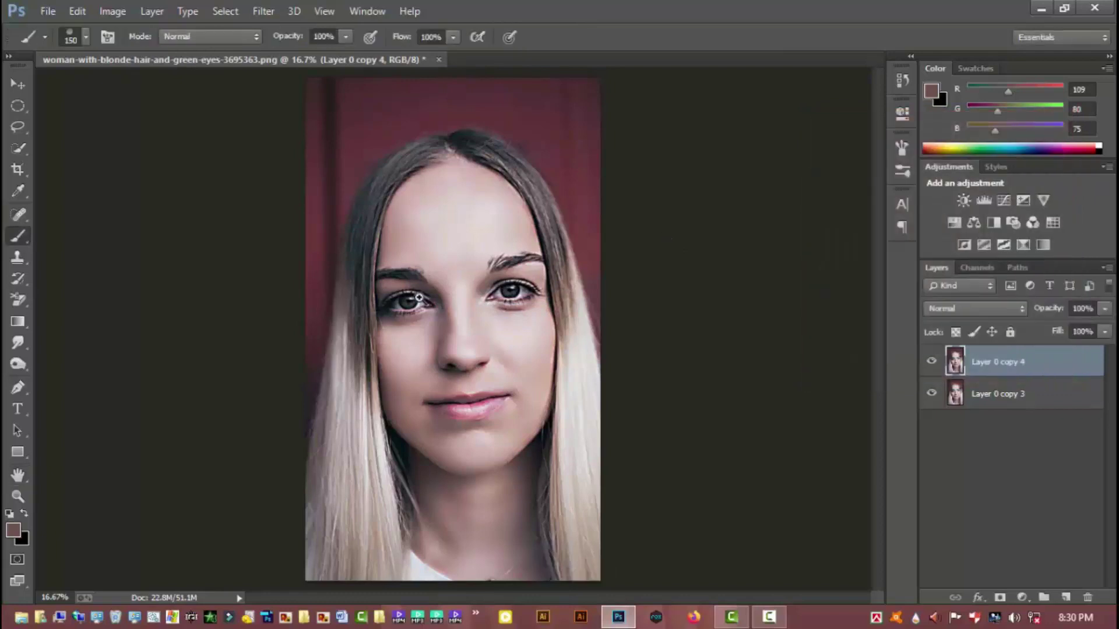
# Compare the blur by toggling its visibility, then merge both layers into Layer 0 copy 4.
pyautogui.hotkey('ctrl', '+')
pyautogui.hotkey('ctrl', '+')
pyautogui.click(931, 362)
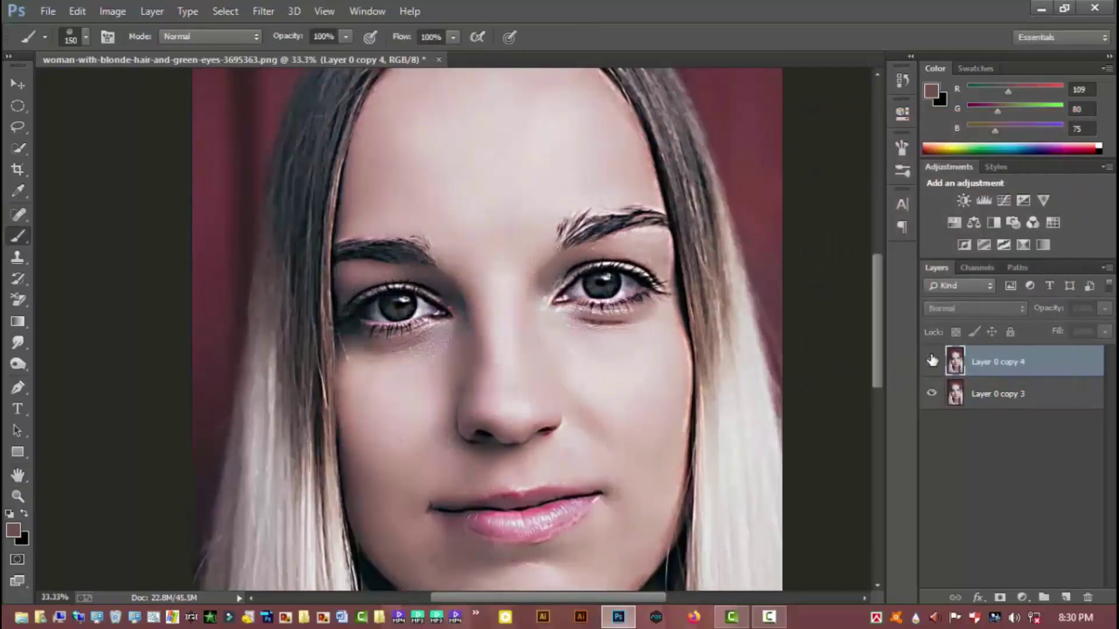
pyautogui.click(931, 361)
pyautogui.click(931, 362)
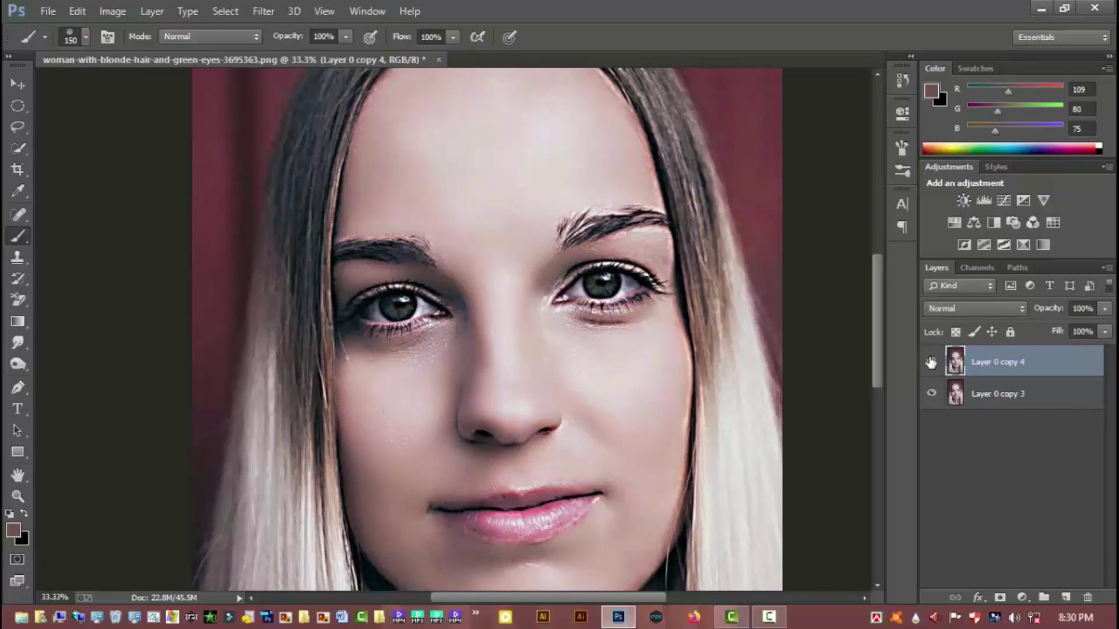
pyautogui.keyDown('alt'); pyautogui.click(440, 358); pyautogui.keyUp('alt')
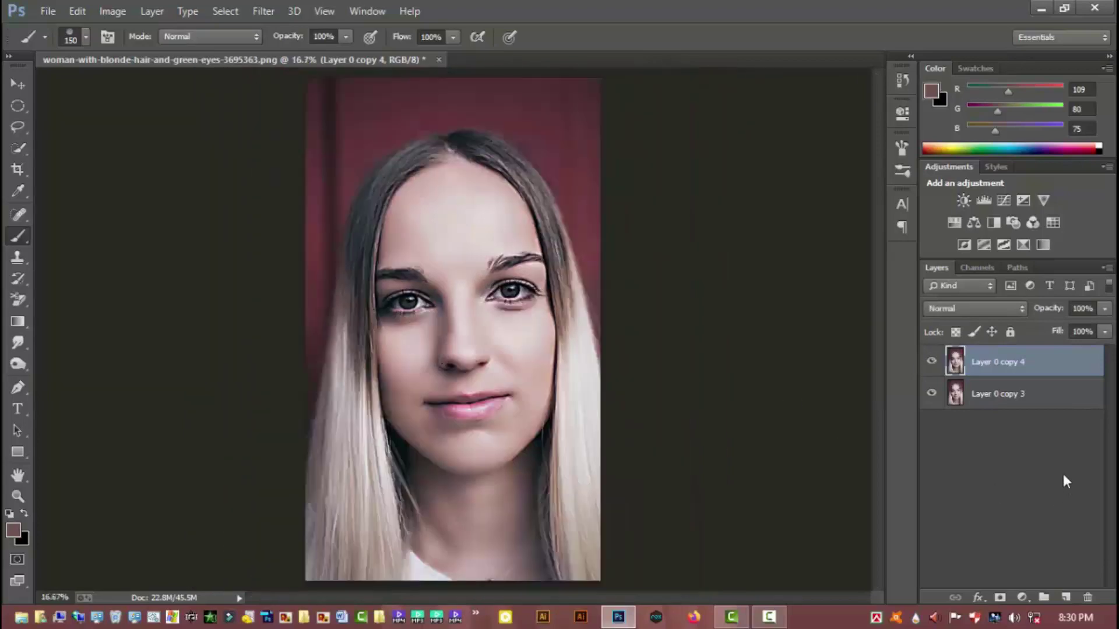
pyautogui.keyDown('shift'); pyautogui.click(1017, 401); pyautogui.keyUp('shift')
pyautogui.rightClick(1017, 400)
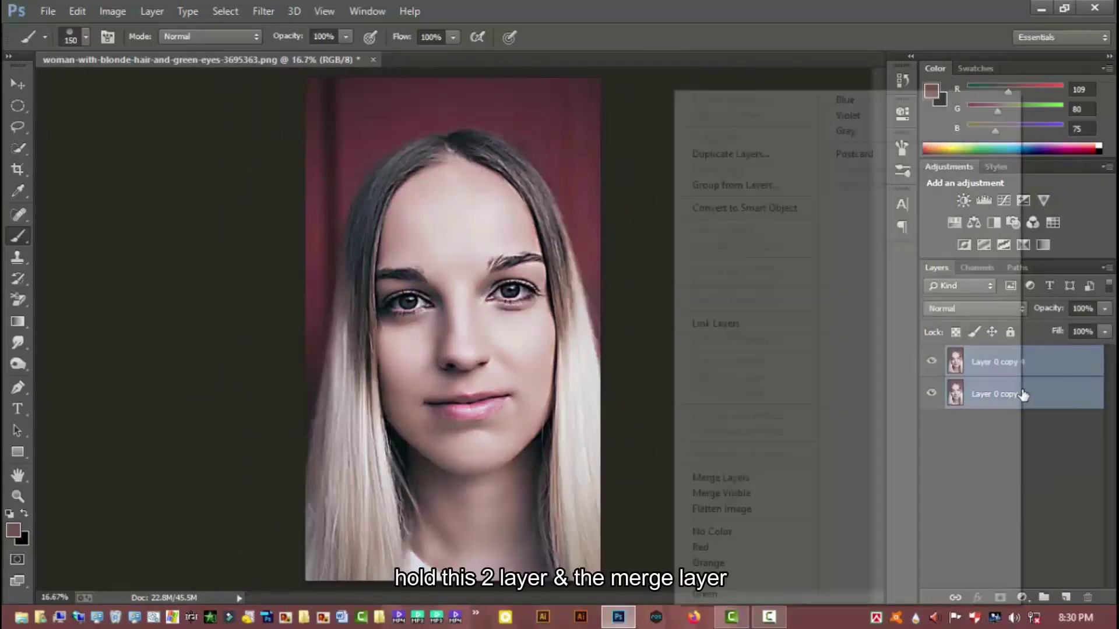
pyautogui.click(750, 478)
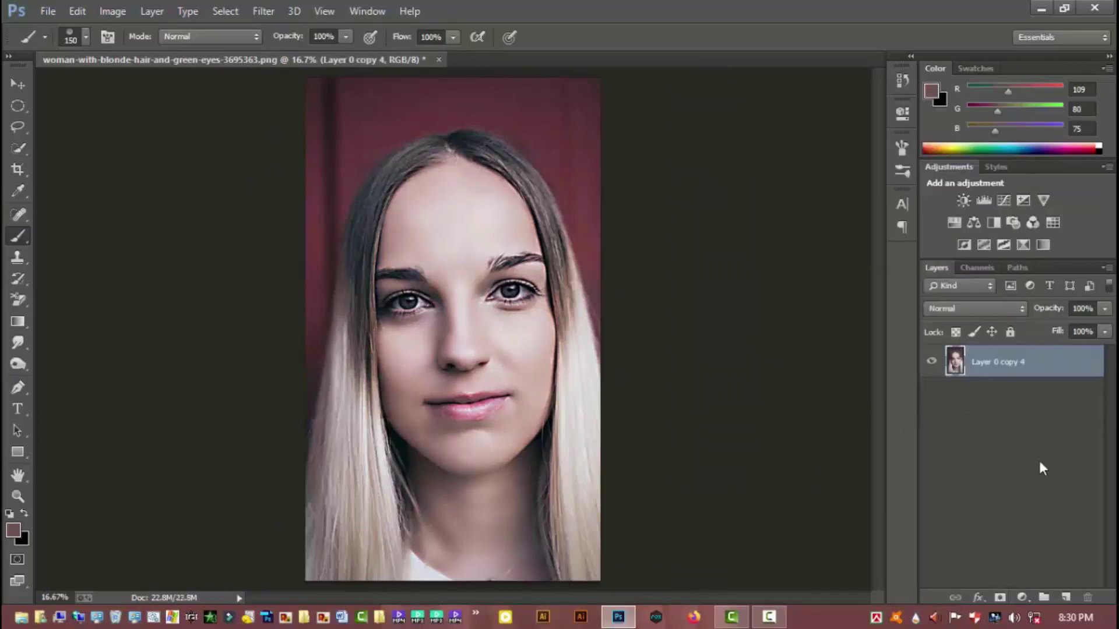
# Add a Hue/Saturation adjustment layer with Saturation at -100 above Layer 0 copy 4.
pyautogui.click(1021, 598)
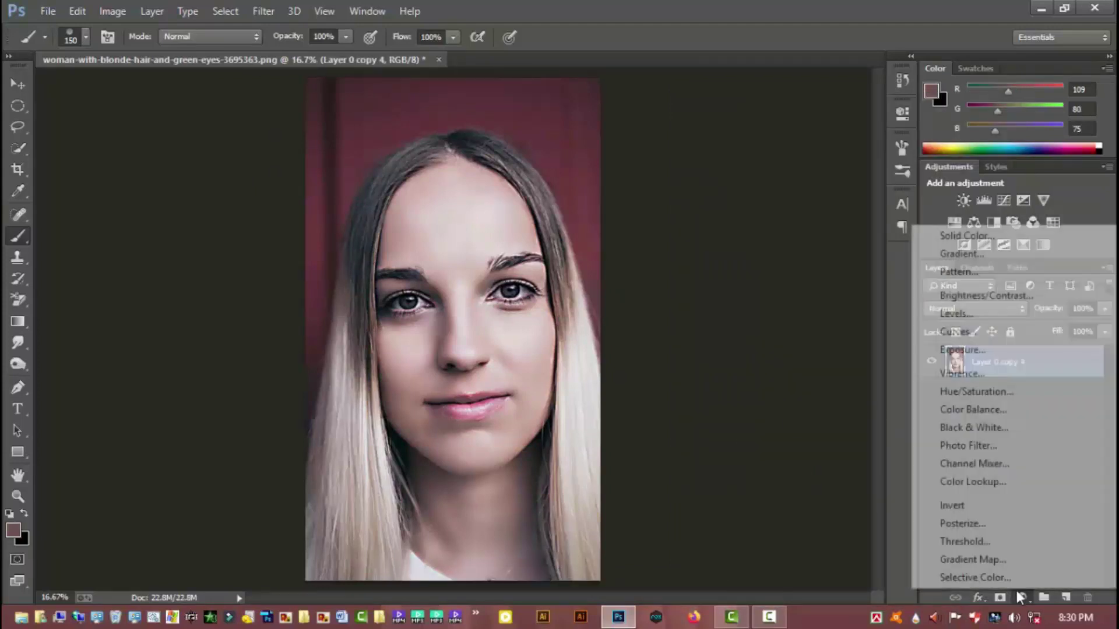
pyautogui.click(999, 394)
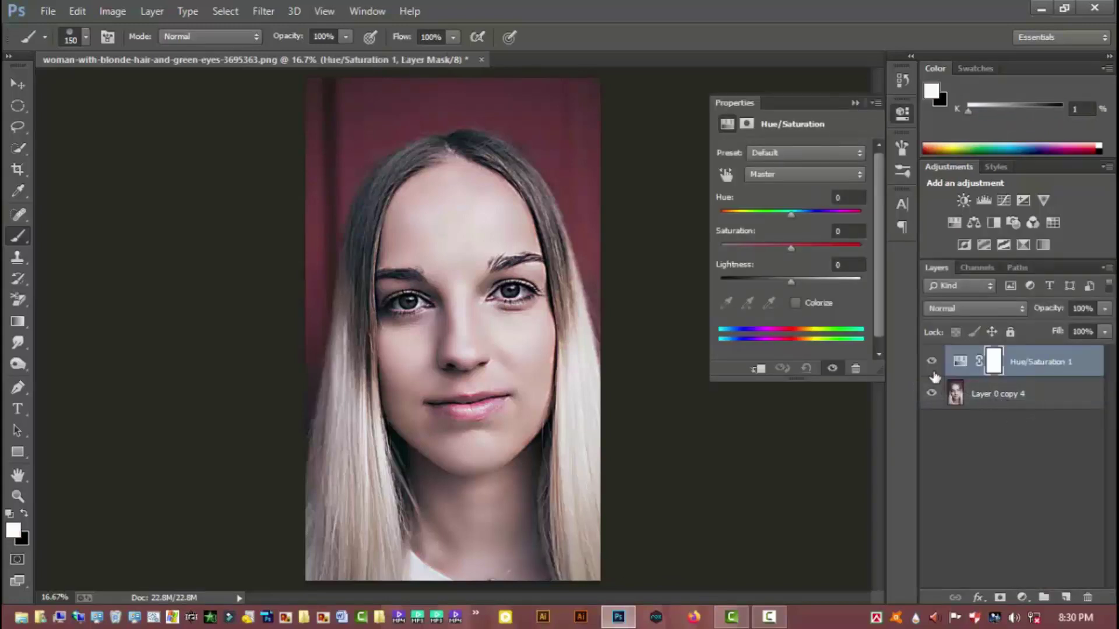
pyautogui.moveTo(790, 244); pyautogui.dragTo(716, 249)
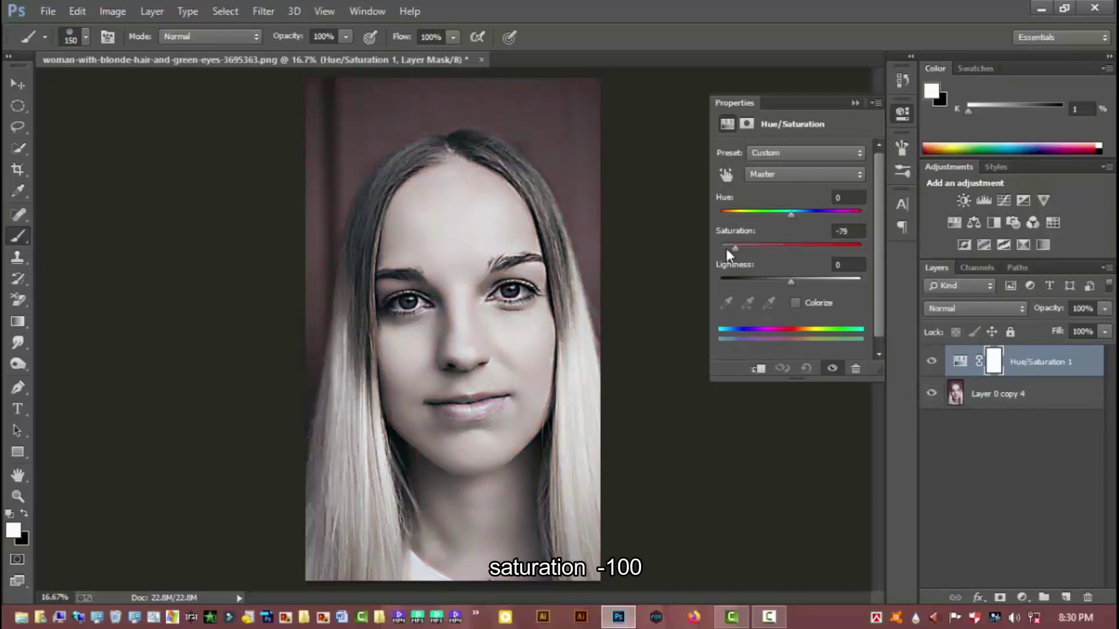
pyautogui.click(894, 114)
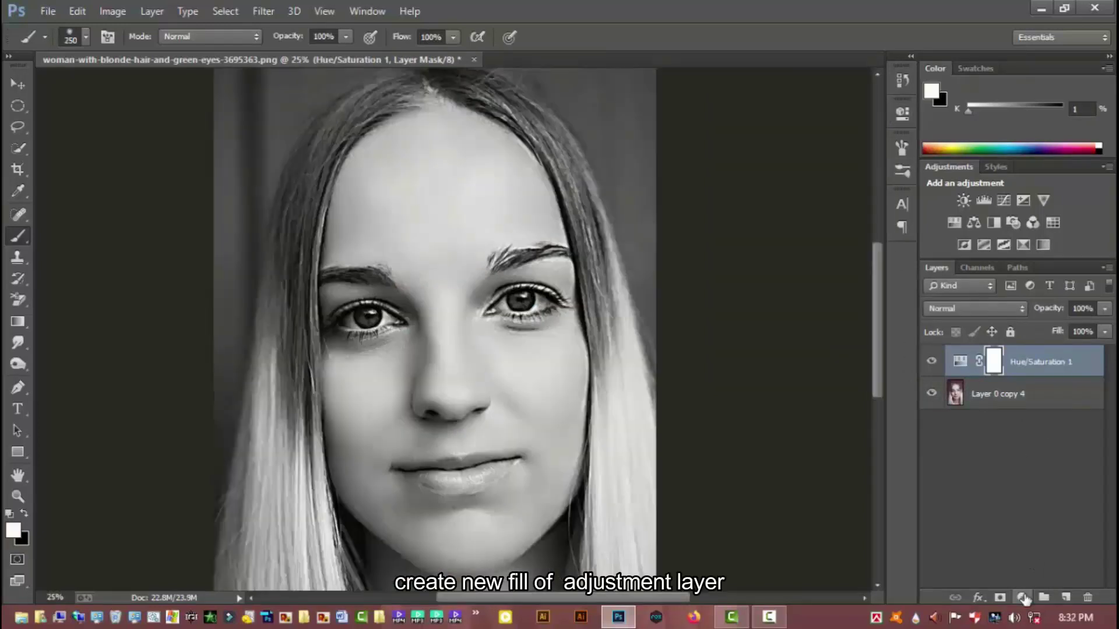
pyautogui.click(1024, 599)
# Add a pure white Solid Color fill layer, Color Fill 1.
pyautogui.click(972, 244)
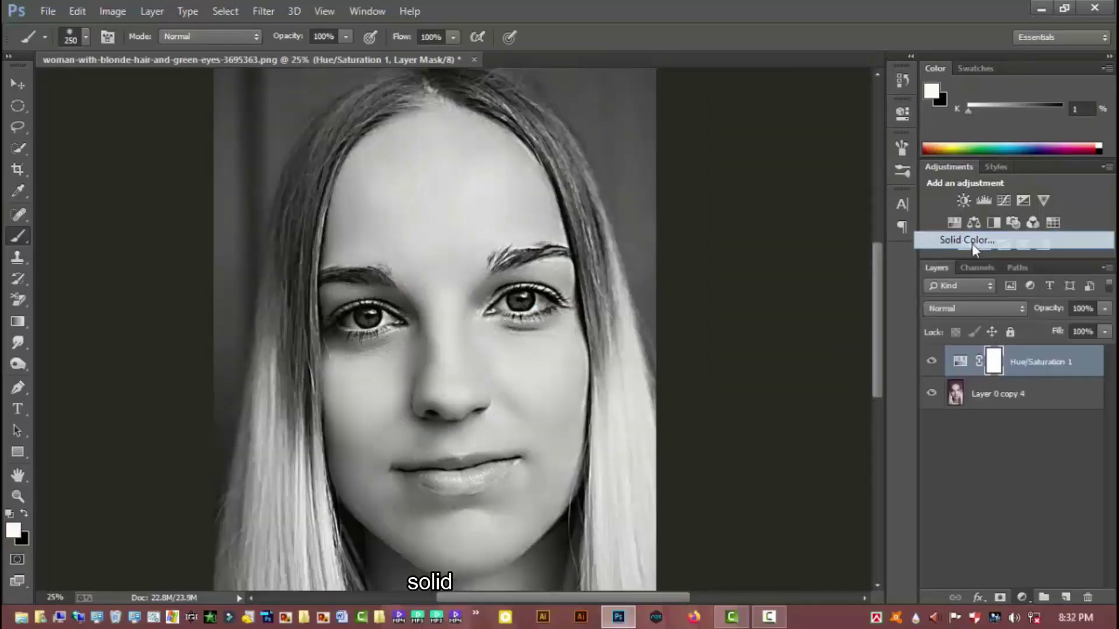
pyautogui.moveTo(700, 186); pyautogui.dragTo(606, 122)
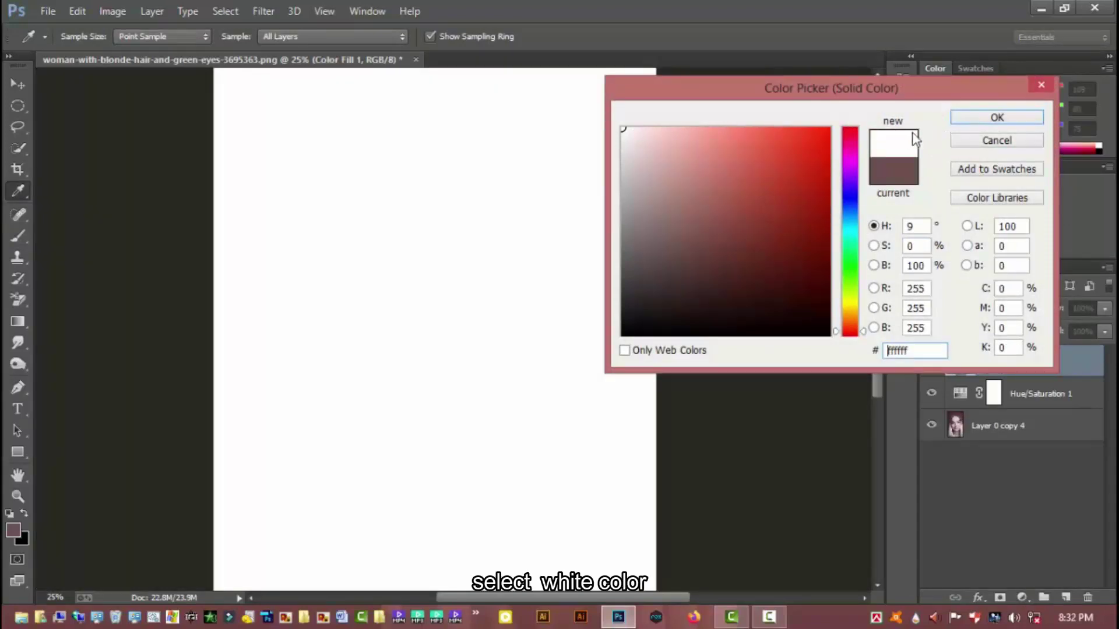
pyautogui.click(1006, 115)
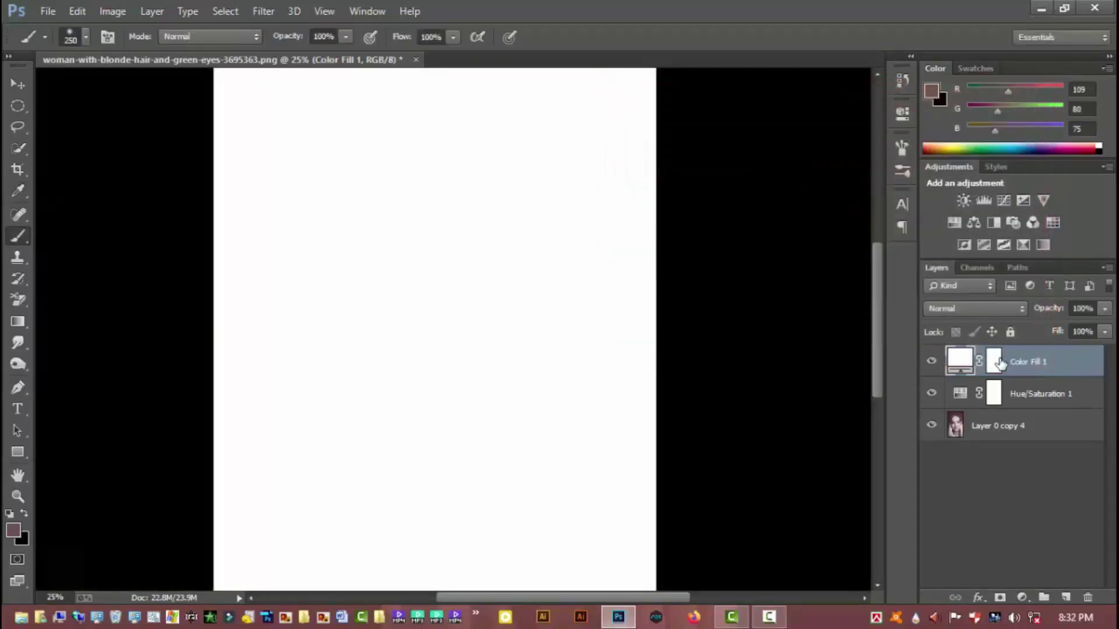
# Split Color Fill 1's Blend If Underlying Layer slider to 199/221 so it shows on highlights.
pyautogui.doubleClick(1083, 360)
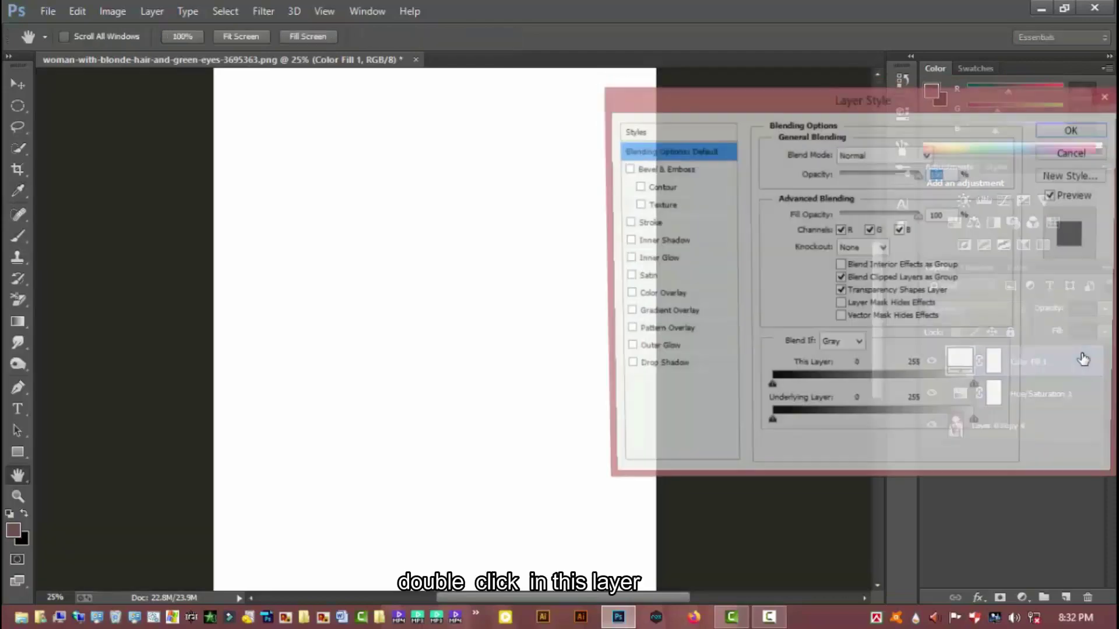
pyautogui.moveTo(770, 428); pyautogui.dragTo(934, 425)
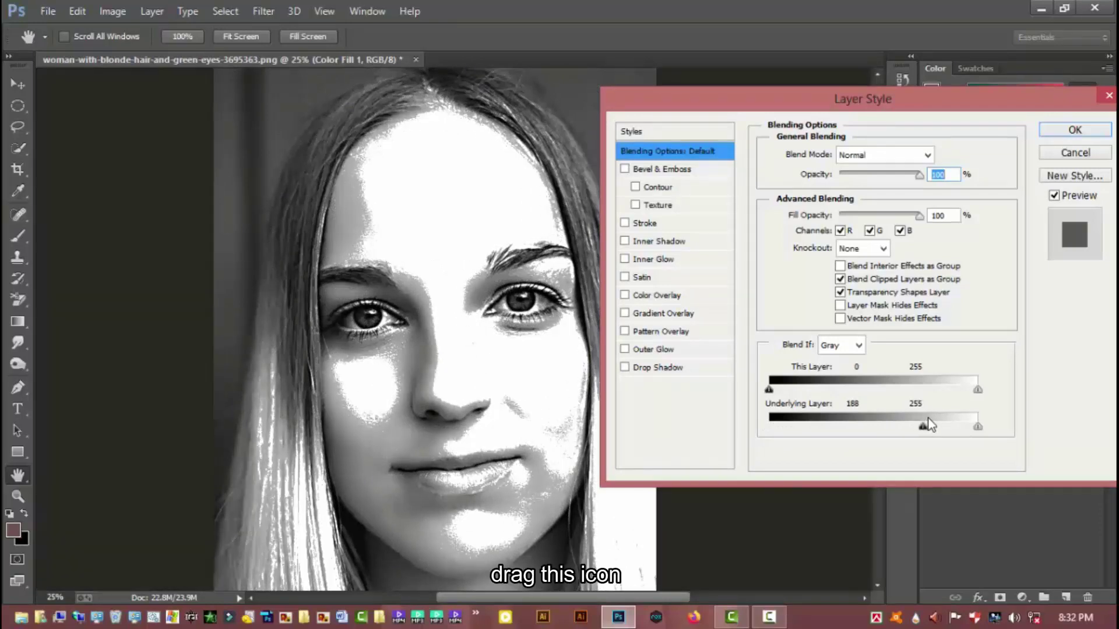
pyautogui.moveTo(931, 425)
pyautogui.keyDown('alt'); pyautogui.mouseDown()
pyautogui.moveTo(956, 427)
pyautogui.moveTo(946, 429)
pyautogui.mouseUp(); pyautogui.keyUp('alt')
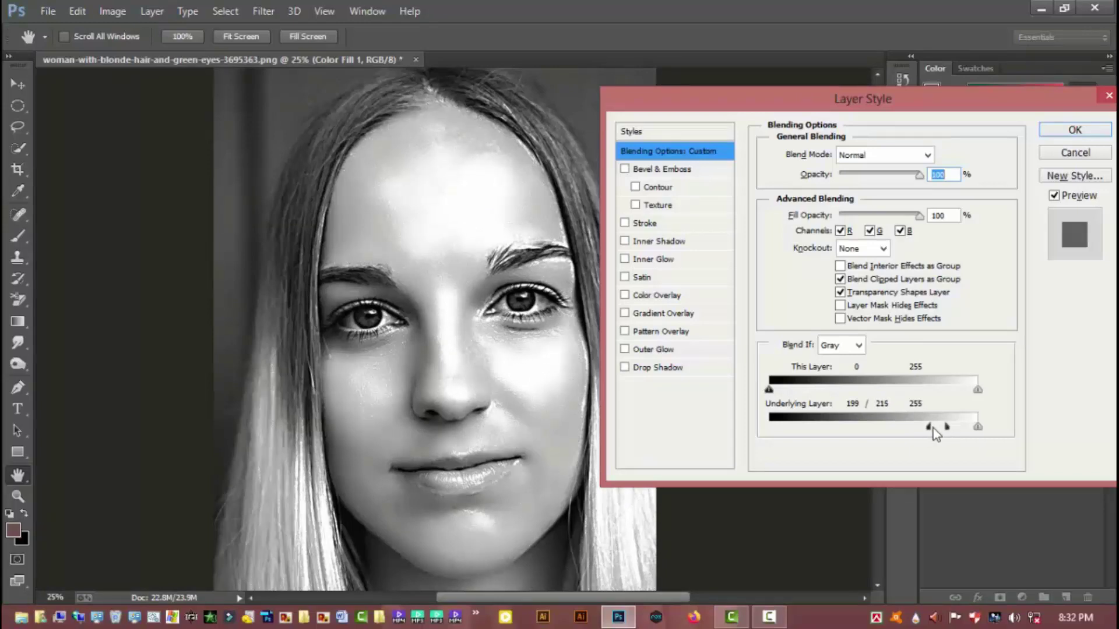
pyautogui.moveTo(936, 434); pyautogui.dragTo(951, 430)
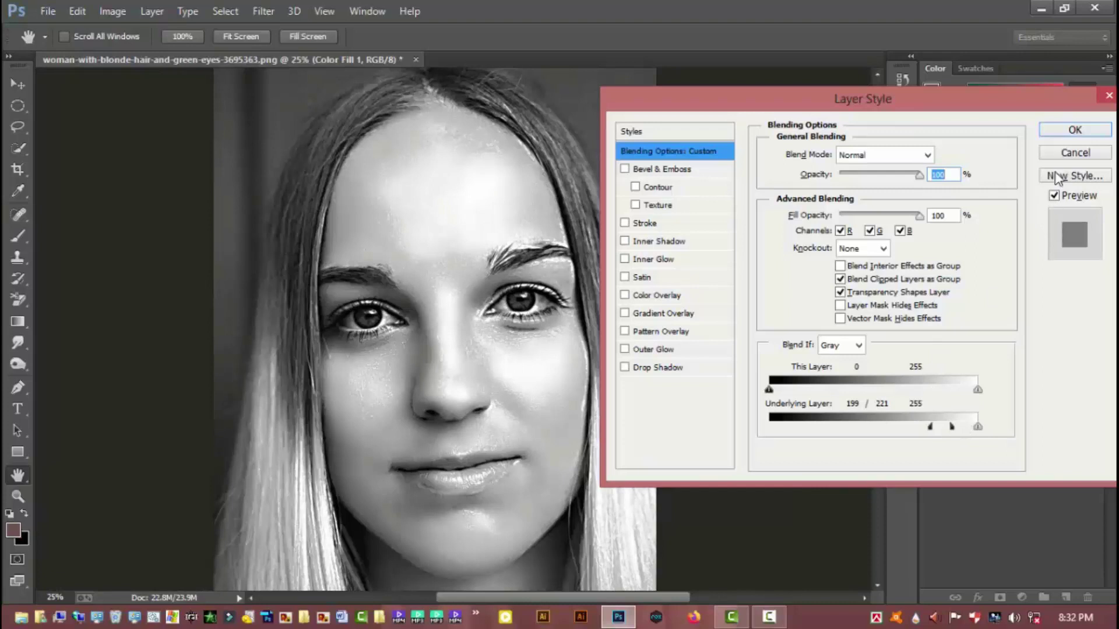
pyautogui.click(1074, 130)
# Invert Color Fill 1's mask and paint the highlight back onto the forehead.
pyautogui.press('b')
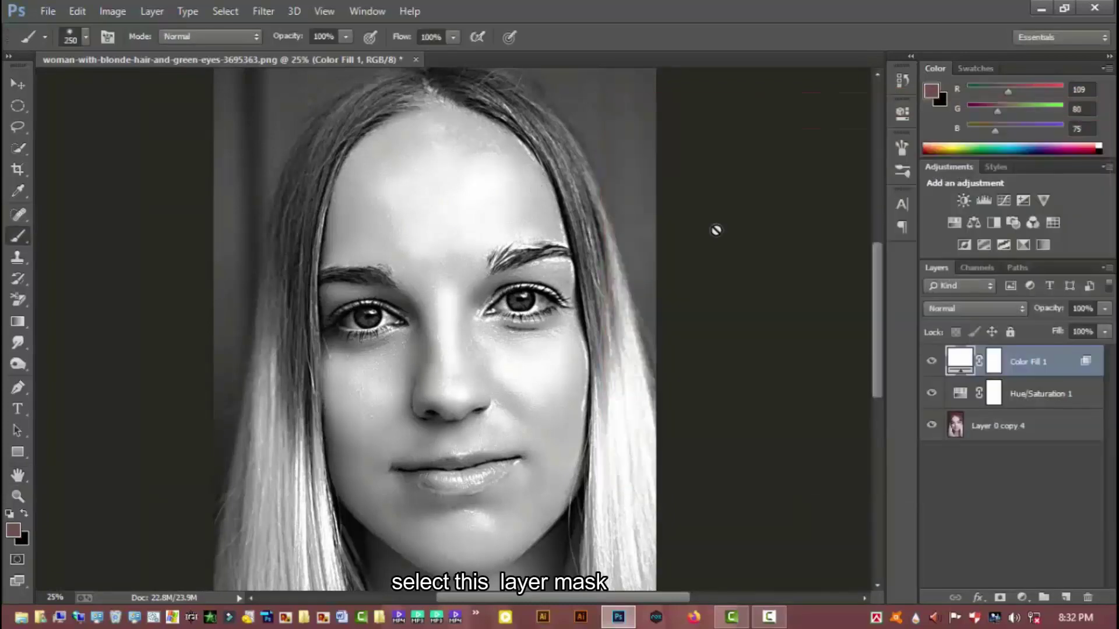
pyautogui.click(995, 360)
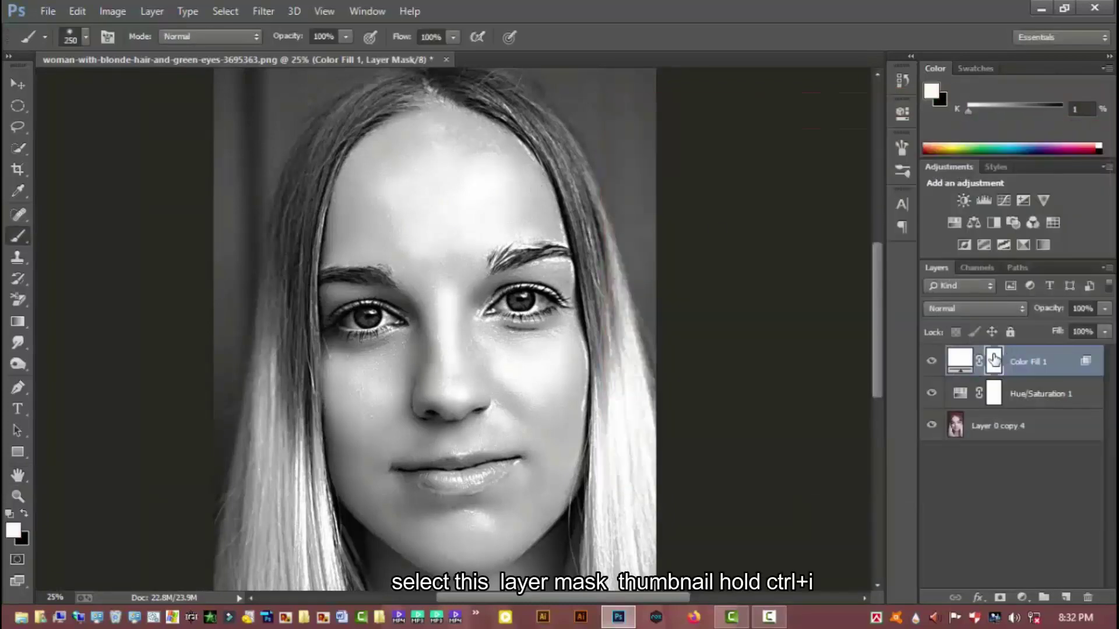
pyautogui.hotkey('ctrl', 'i')
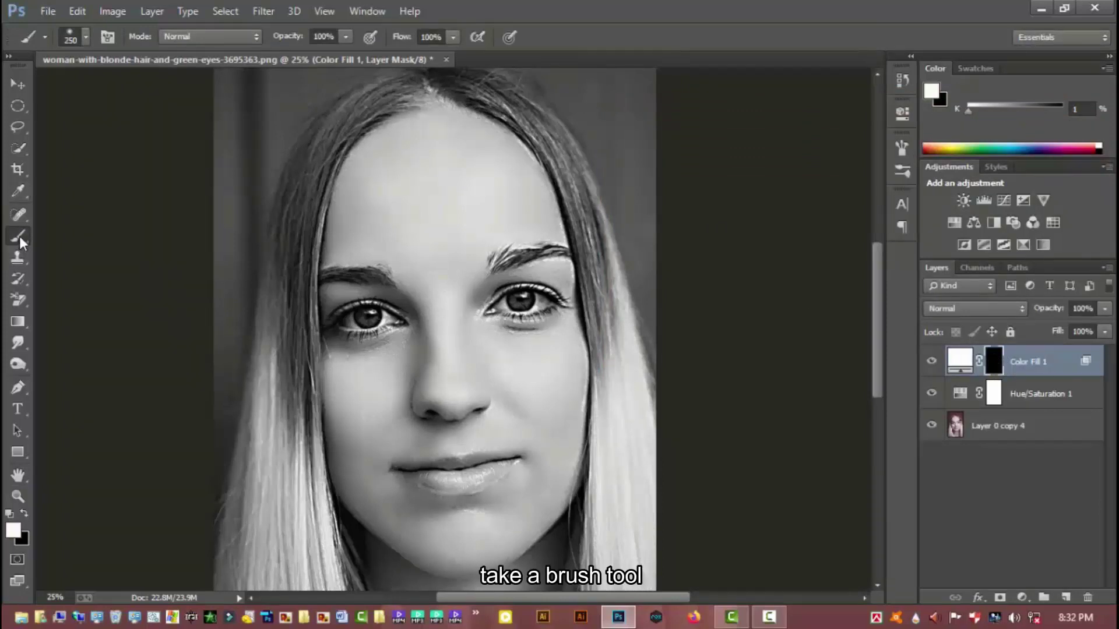
pyautogui.scroll(1, 477, 242)
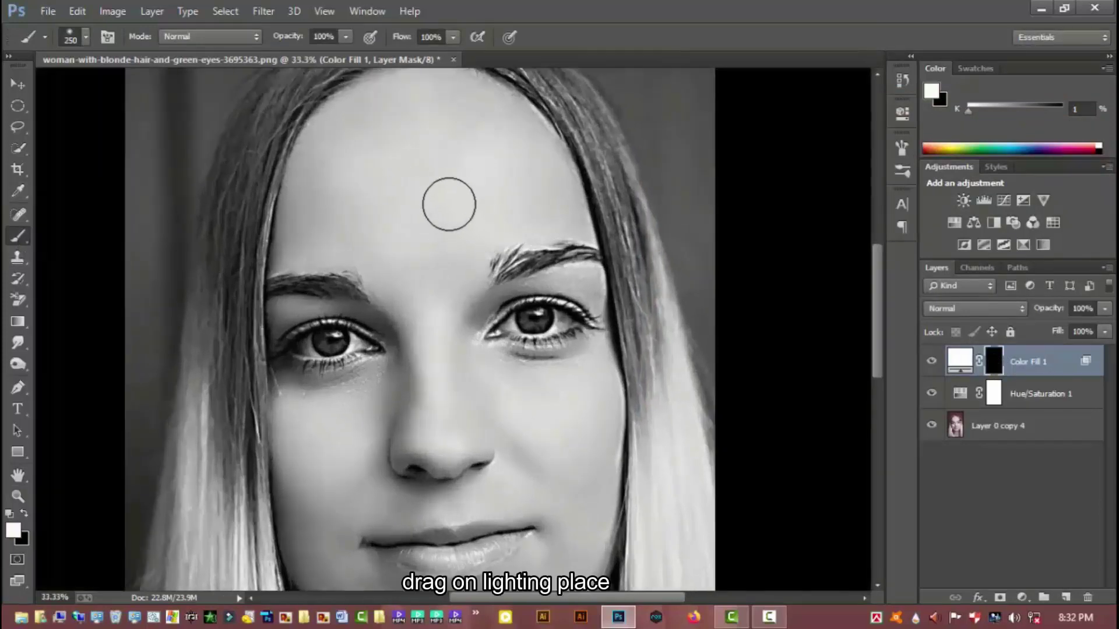
pyautogui.moveTo(392, 172)
pyautogui.mouseDown()
pyautogui.moveTo(410, 149)
pyautogui.moveTo(469, 195)
pyautogui.moveTo(395, 200)
pyautogui.moveTo(507, 210)
pyautogui.moveTo(495, 160)
pyautogui.moveTo(478, 150)
pyautogui.moveTo(453, 260)
pyautogui.moveTo(395, 157)
pyautogui.moveTo(499, 155)
pyautogui.moveTo(541, 191)
pyautogui.moveTo(515, 125)
pyautogui.moveTo(466, 123)
pyautogui.mouseUp()
pyautogui.scroll(-1, 513, 198)
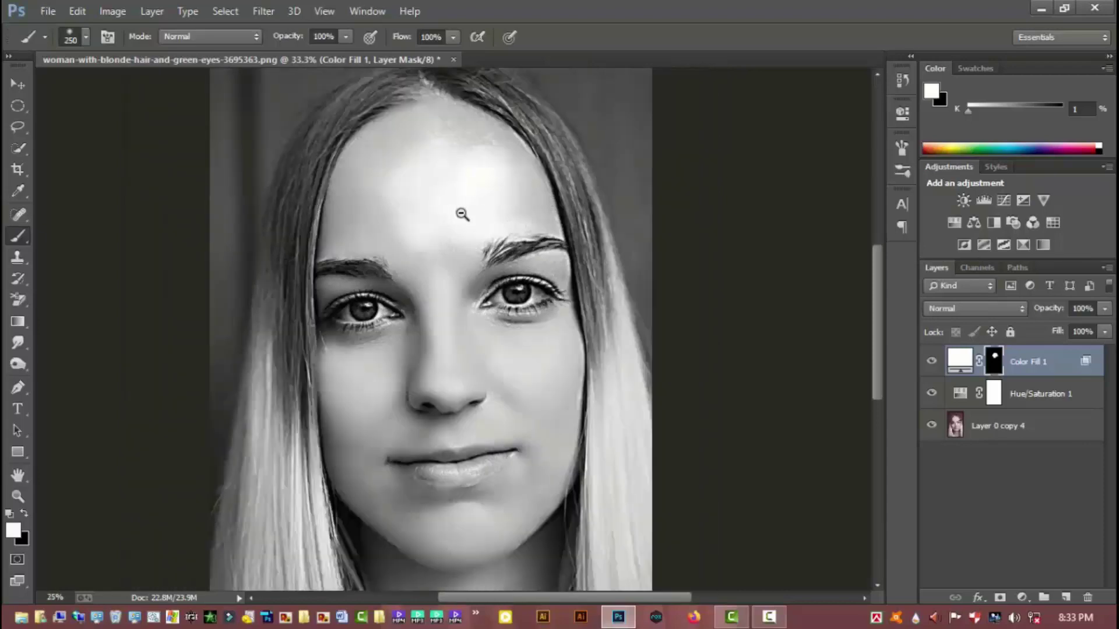
pyautogui.scroll(-1, 462, 212)
pyautogui.scroll(2, 693, 298)
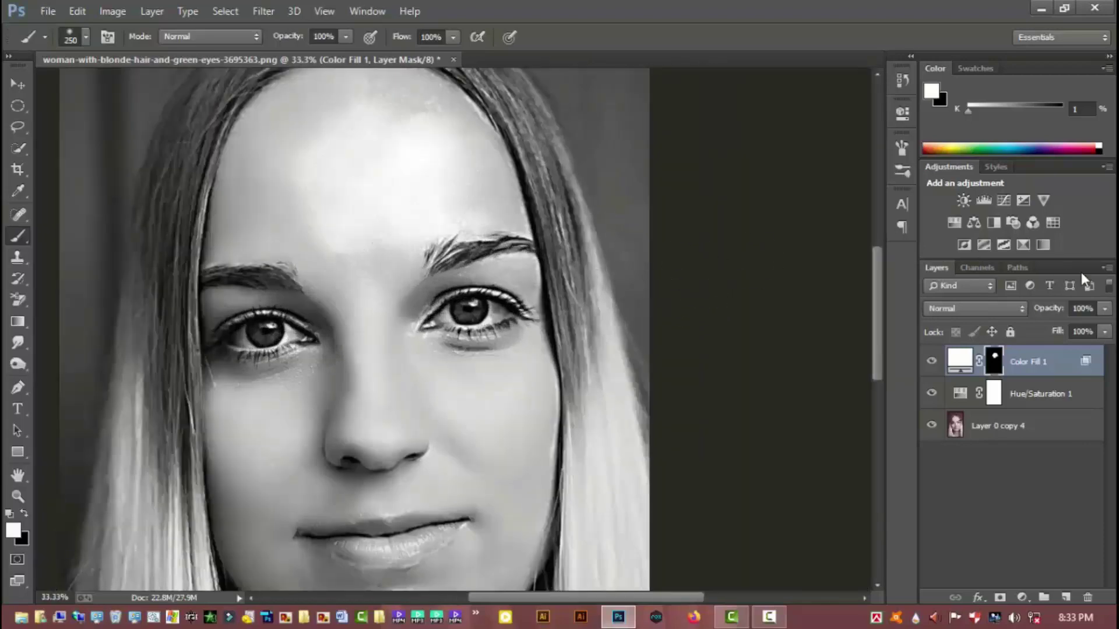
# Lower Color Fill 1 to 48% opacity and compare the portrait with and without it.
pyautogui.moveTo(1064, 330); pyautogui.dragTo(1061, 327)
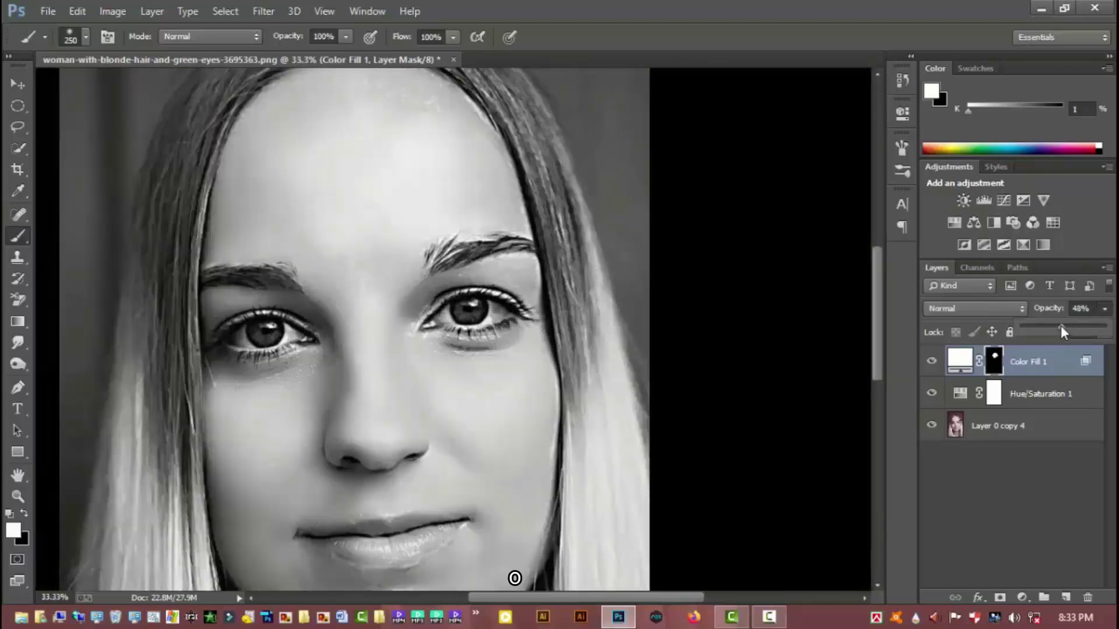
pyautogui.scroll(-1, 375, 302)
pyautogui.scroll(-1, 375, 302)
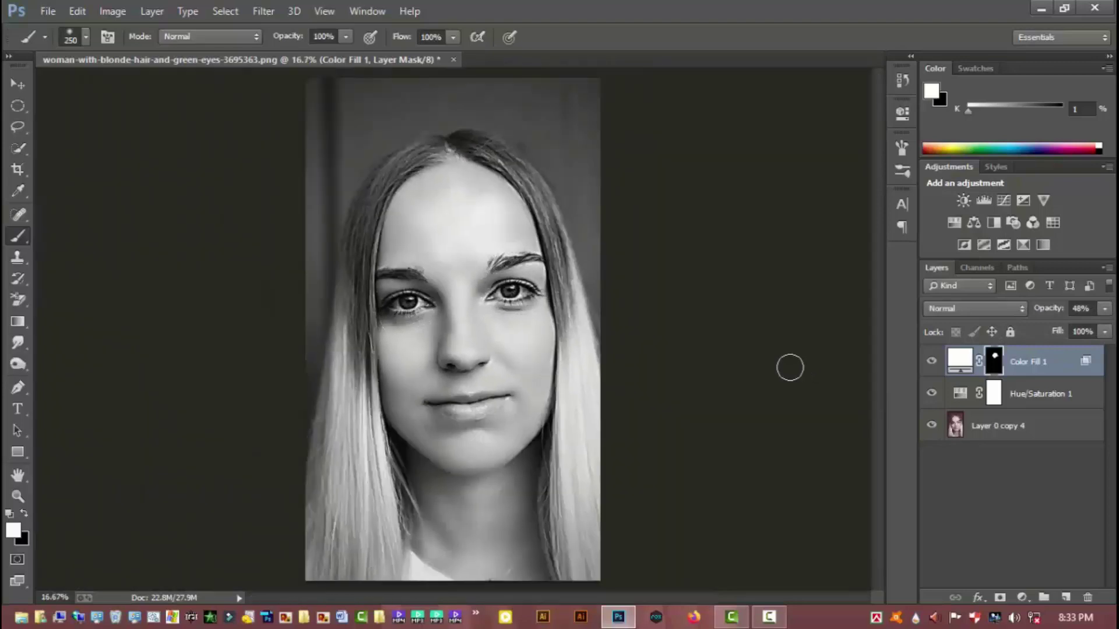
pyautogui.click(931, 364)
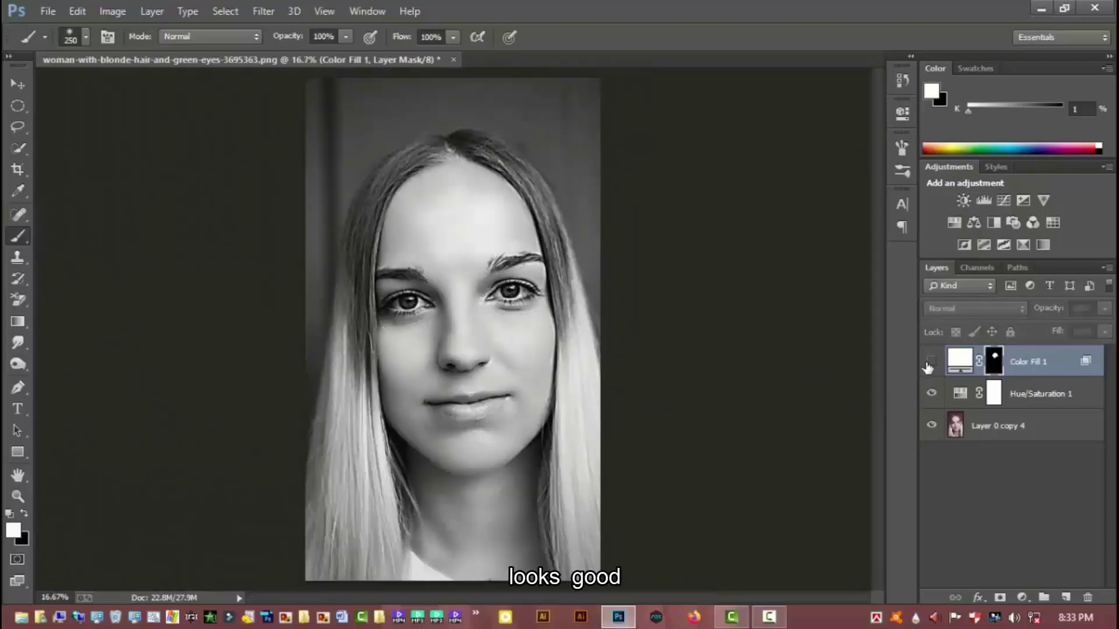
pyautogui.click(930, 364)
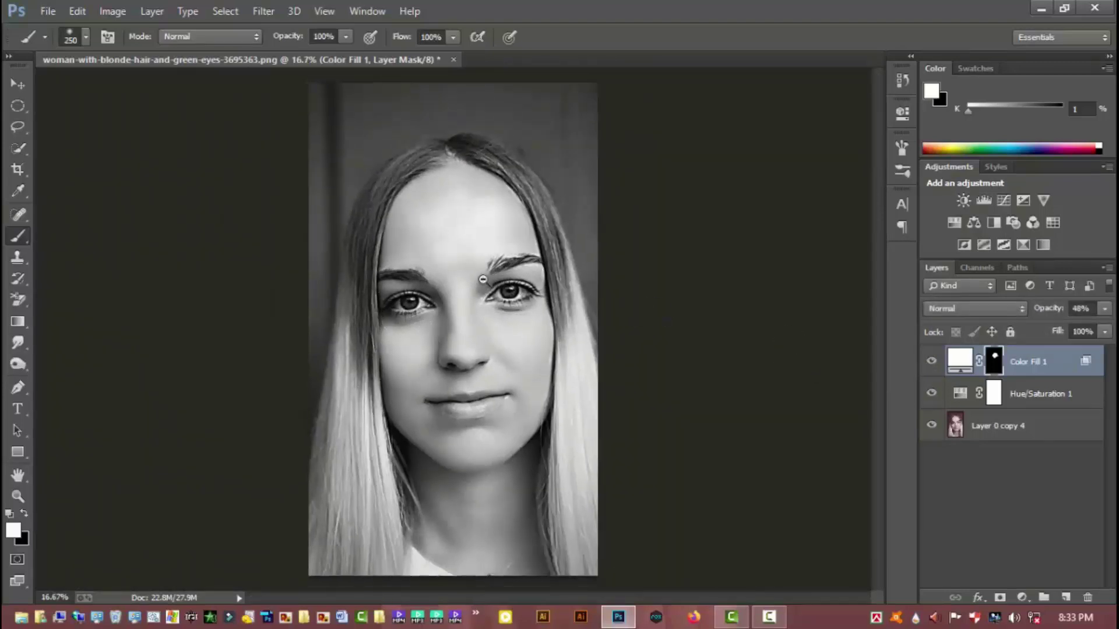
pyautogui.scroll(-1, 805, 226)
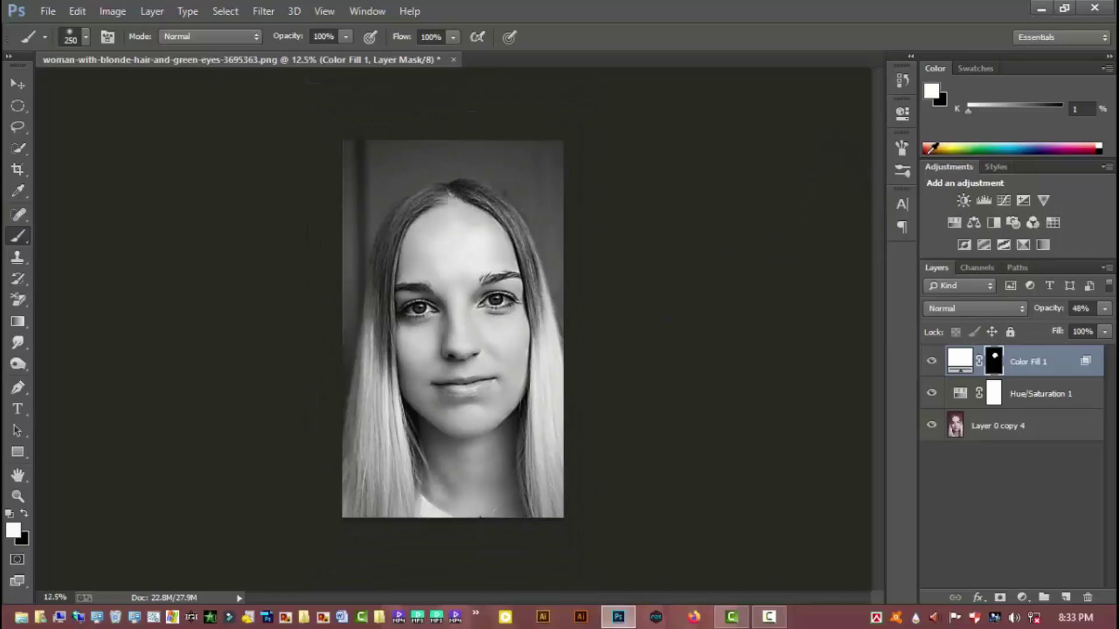
pyautogui.scroll(2, 458, 251)
pyautogui.scroll(1, 457, 250)
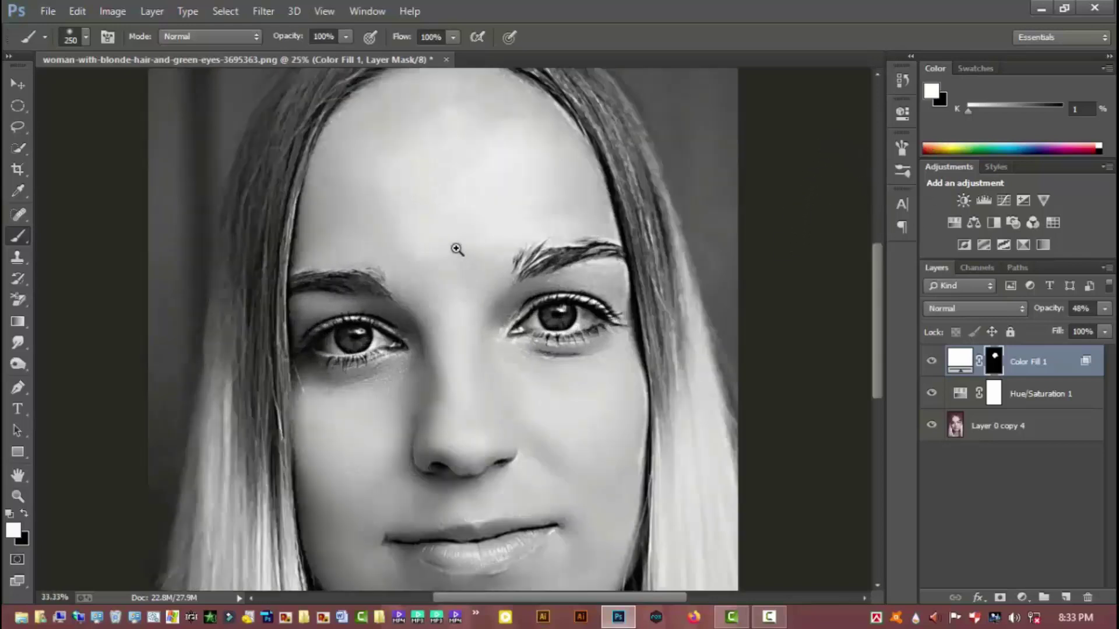
pyautogui.click(26, 514)
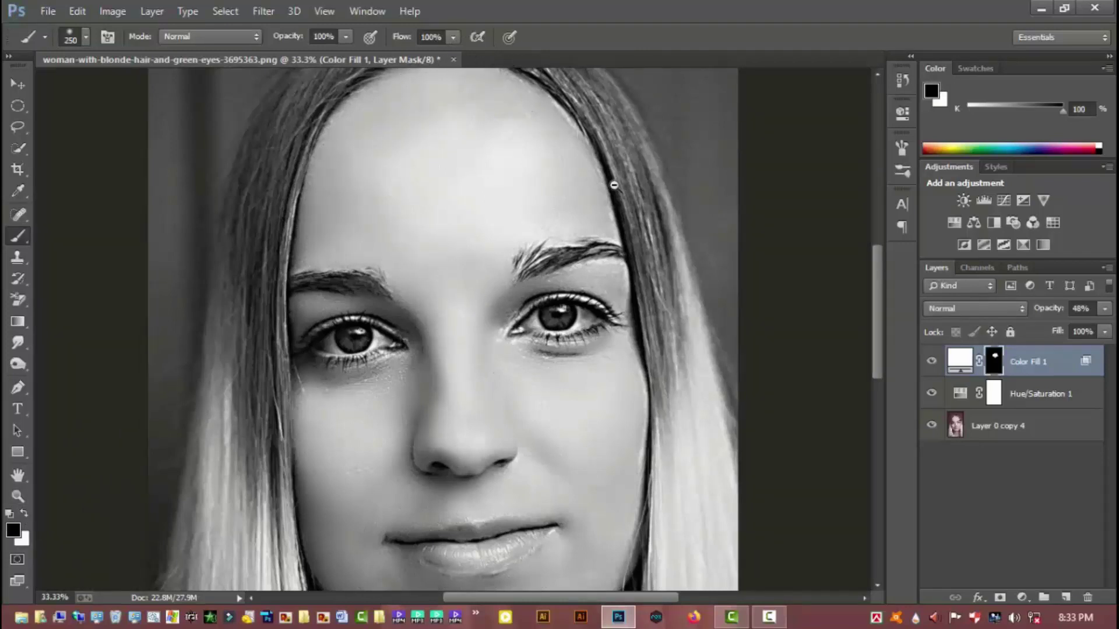
pyautogui.hotkey('ctrl', '-')
pyautogui.hotkey('ctrl', '-')
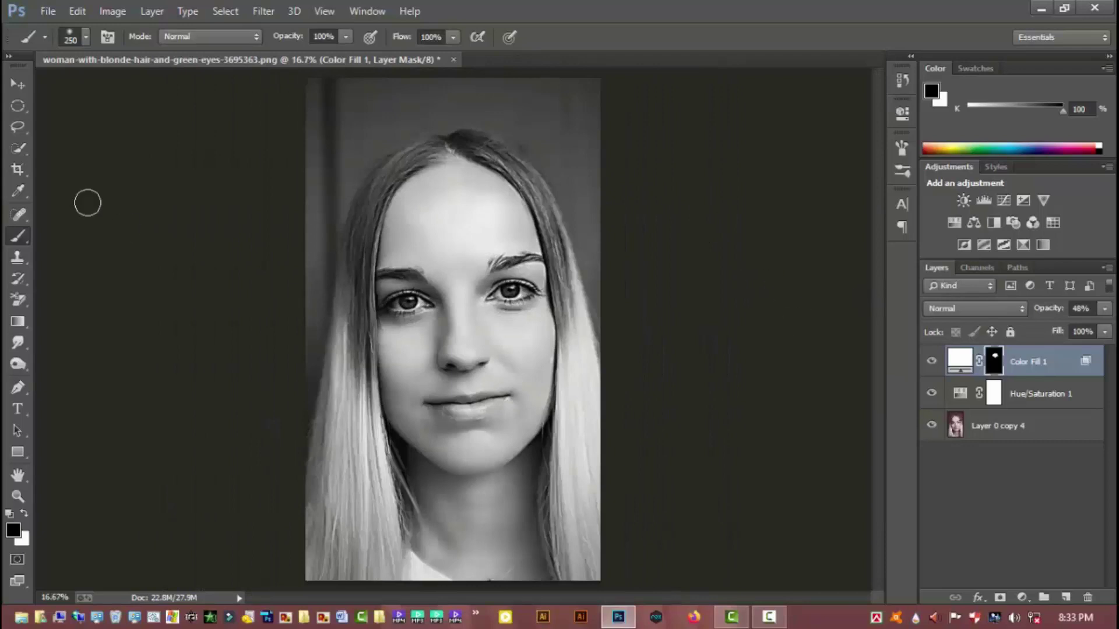
# Add a Solid Color fill layer with colour ffffff, Color Fill 2.
pyautogui.click(18, 105)
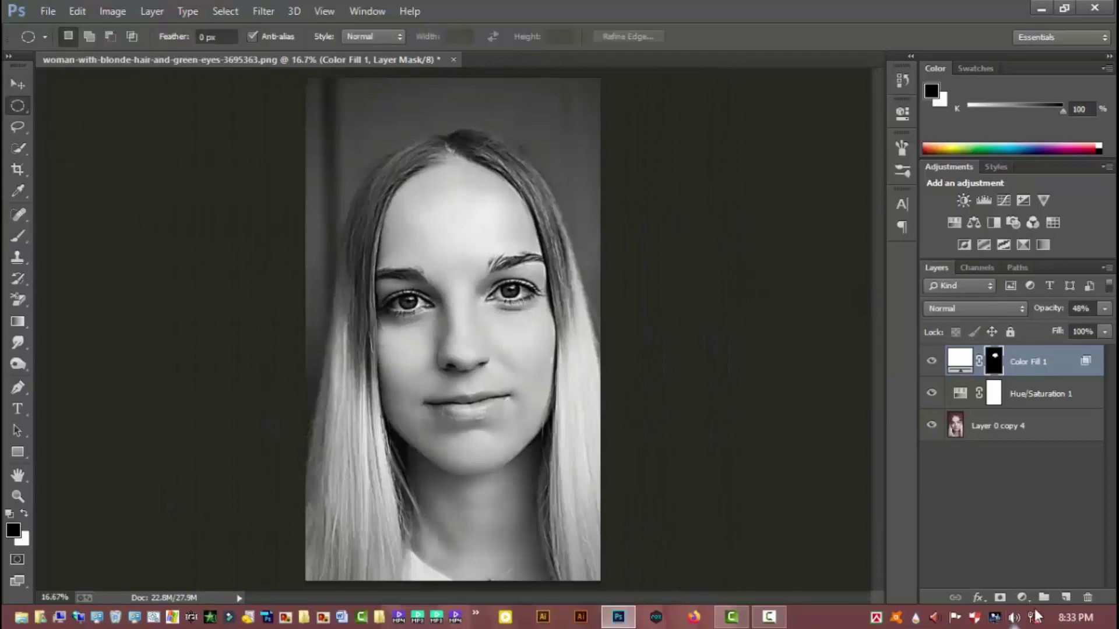
pyautogui.click(1021, 597)
pyautogui.click(978, 239)
pyautogui.write('ffffff')
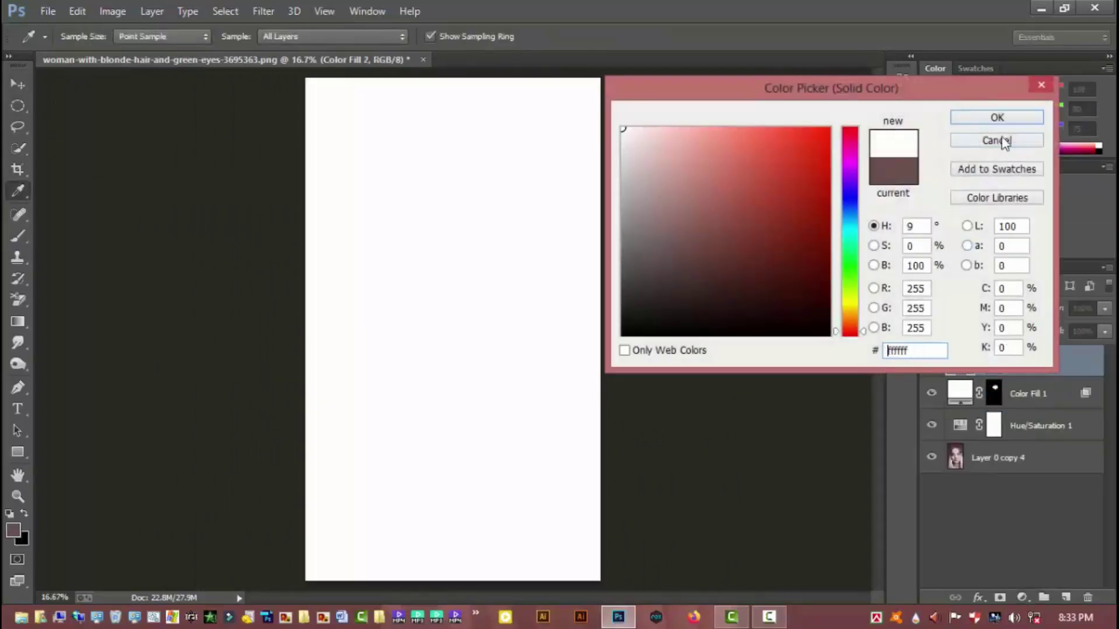
pyautogui.click(997, 117)
# Split Color Fill 2's Blend If Underlying Layer slider to 178/230.
pyautogui.doubleClick(1081, 365)
pyautogui.moveTo(774, 428); pyautogui.dragTo(964, 427)
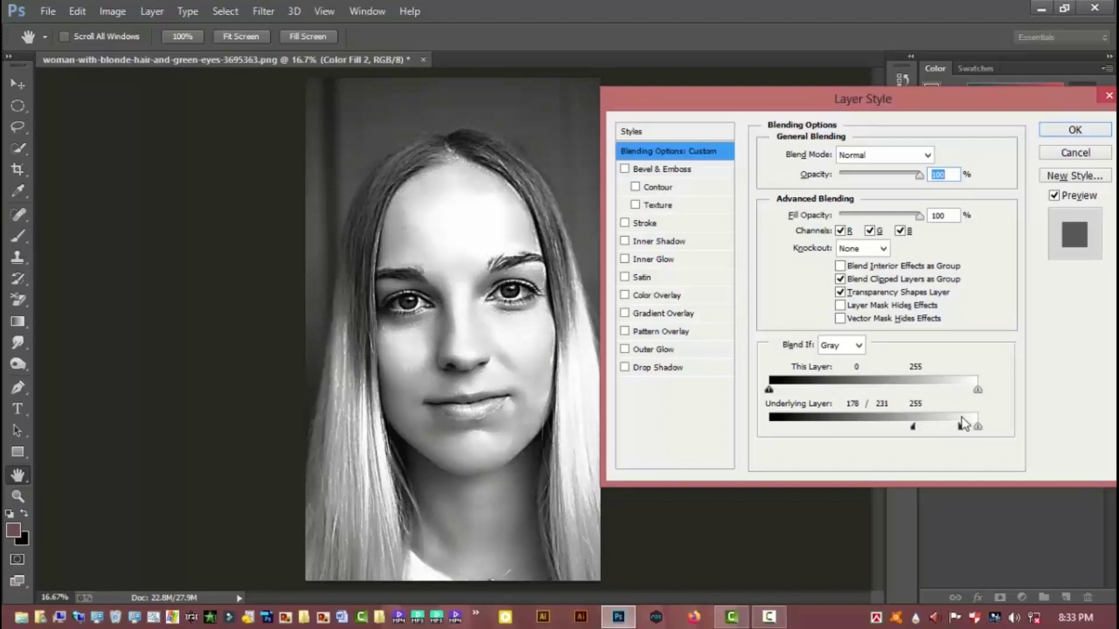
pyautogui.moveTo(962, 424); pyautogui.dragTo(961, 424)
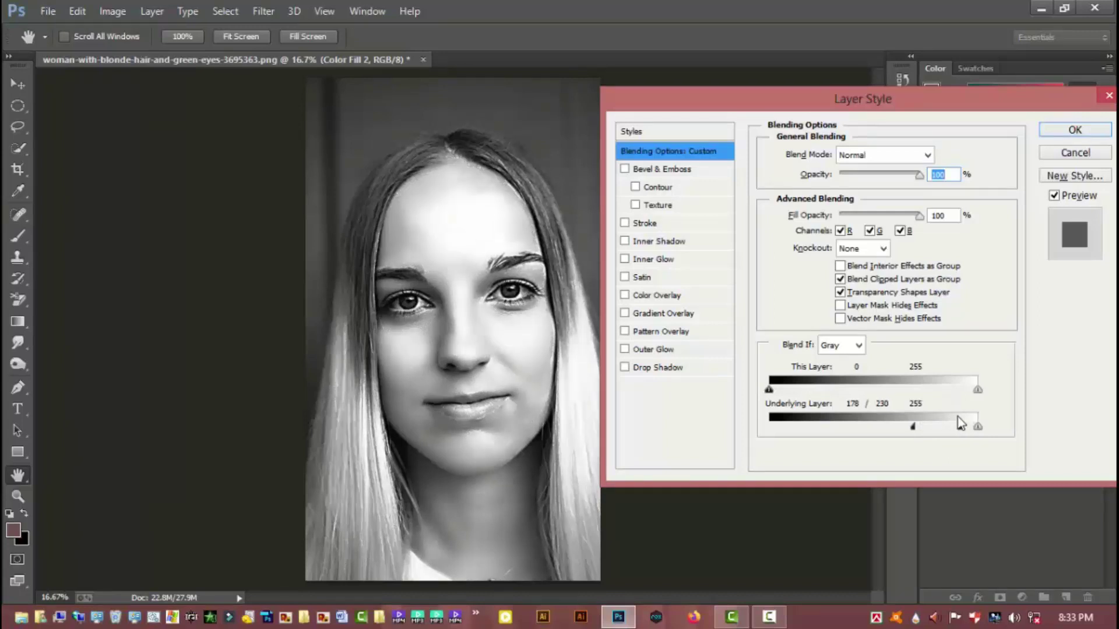
pyautogui.click(1053, 133)
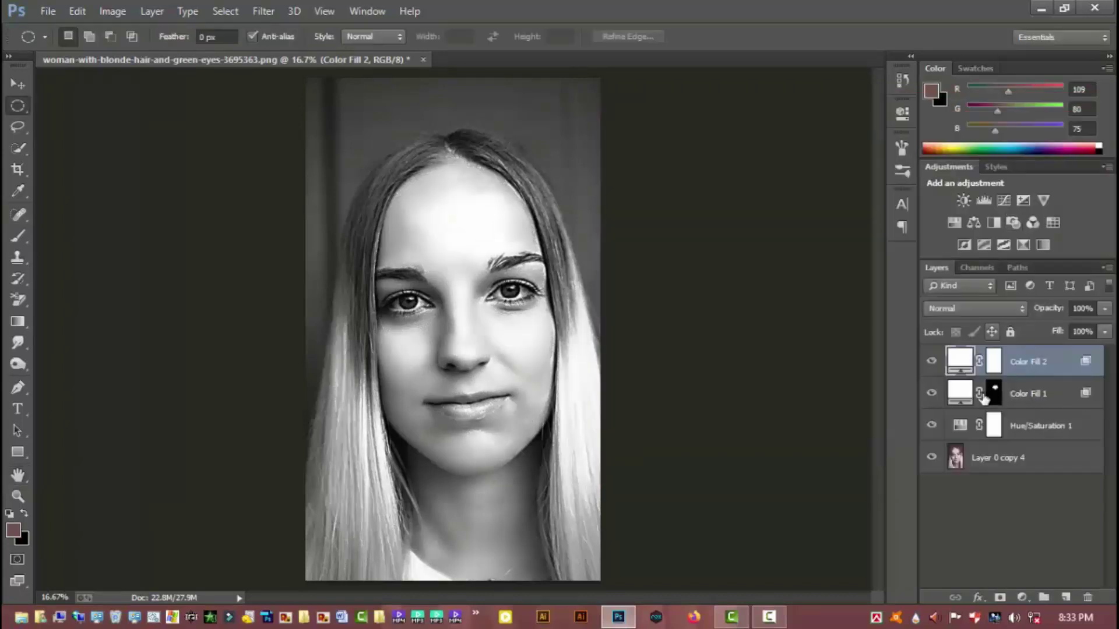
# Invert Color Fill 2's mask, paint white under the left eye, and set 60% opacity.
pyautogui.click(995, 365)
pyautogui.press('d')
pyautogui.hotkey('ctrl', 'i')
pyautogui.press('b')
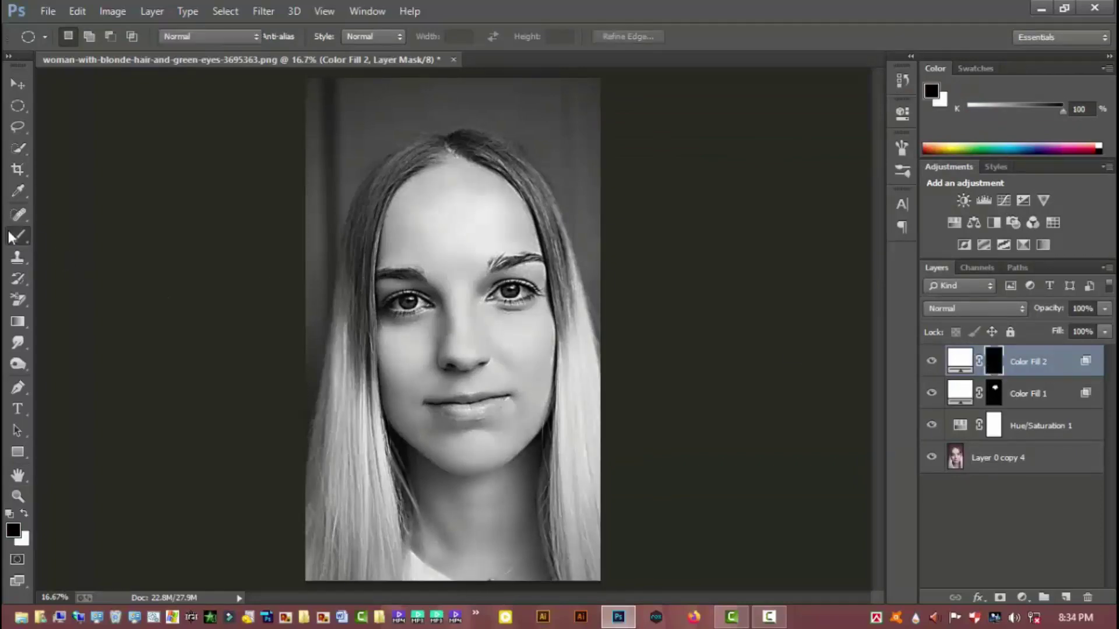
pyautogui.hotkey('ctrl', '+')
pyautogui.hotkey('ctrl', '+')
pyautogui.hotkey('ctrl', '+')
pyautogui.press('[')
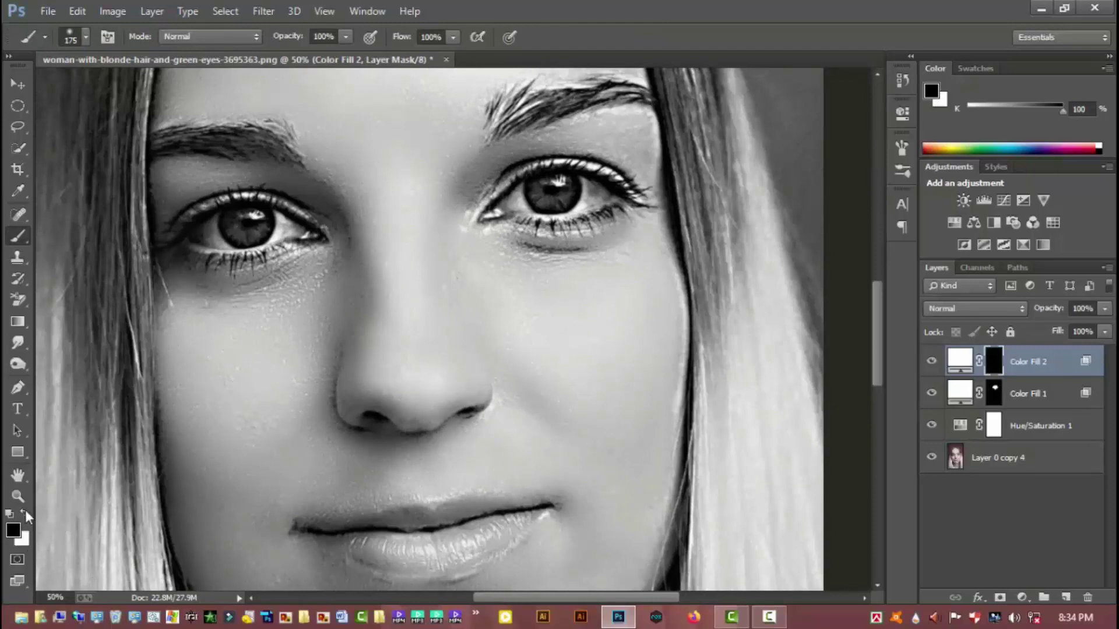
pyautogui.moveTo(299, 360)
pyautogui.mouseDown()
pyautogui.moveTo(290, 325)
pyautogui.moveTo(300, 313)
pyautogui.moveTo(215, 367)
pyautogui.moveTo(286, 350)
pyautogui.moveTo(205, 412)
pyautogui.mouseUp()
pyautogui.keyDown('ctrl'); pyautogui.keyDown('alt'); pyautogui.click(298, 381); pyautogui.keyUp('alt'); pyautogui.keyUp('ctrl')
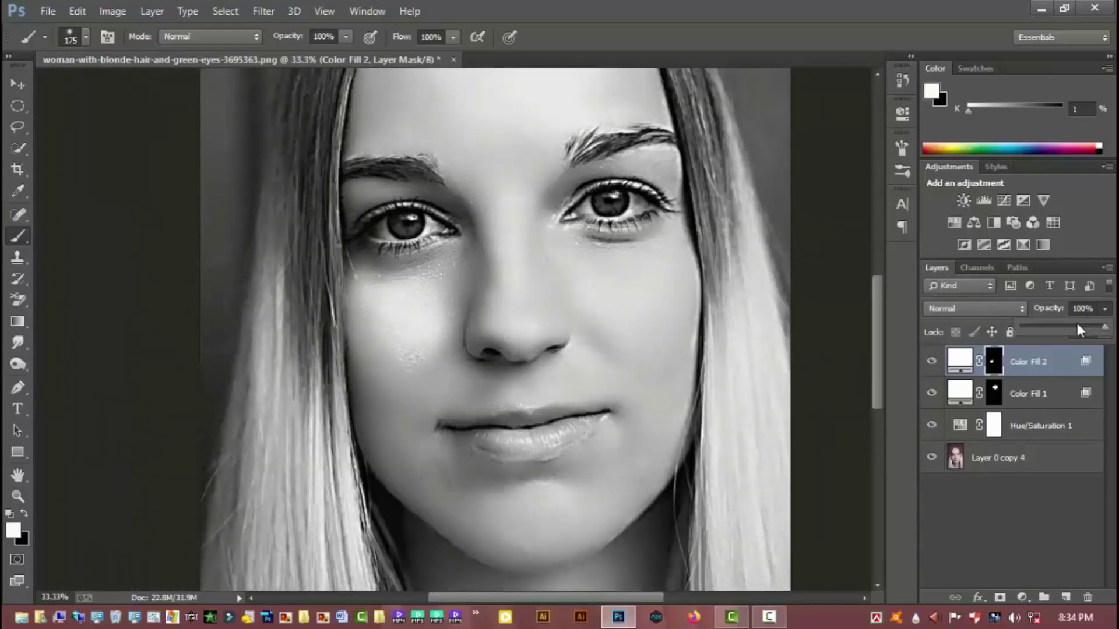
pyautogui.moveTo(1077, 324); pyautogui.dragTo(1073, 327)
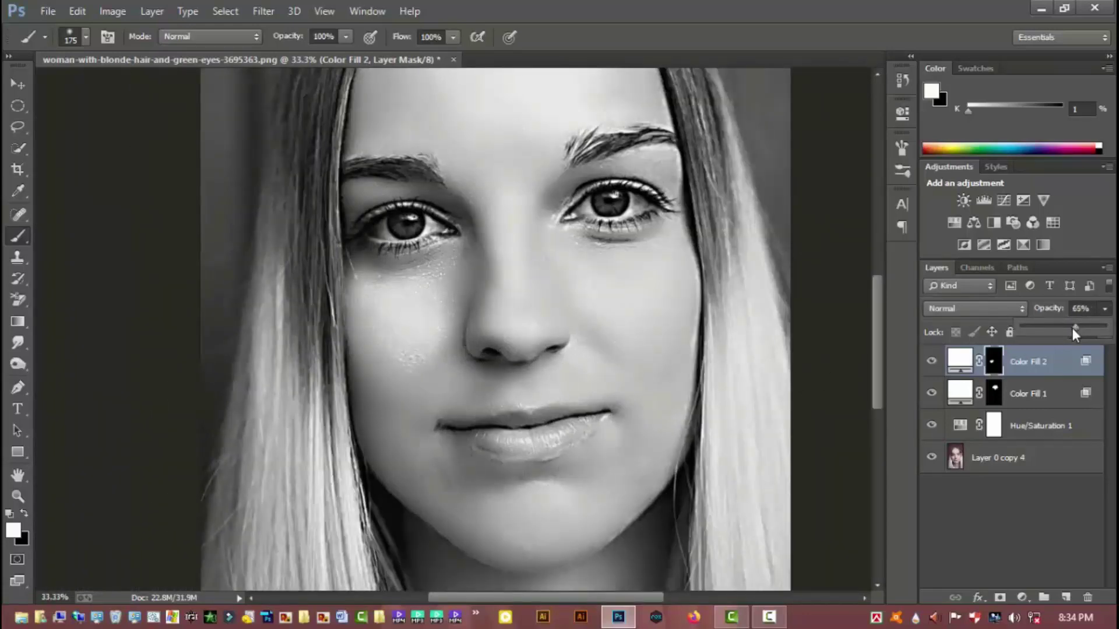
pyautogui.hotkey('ctrl', '-')
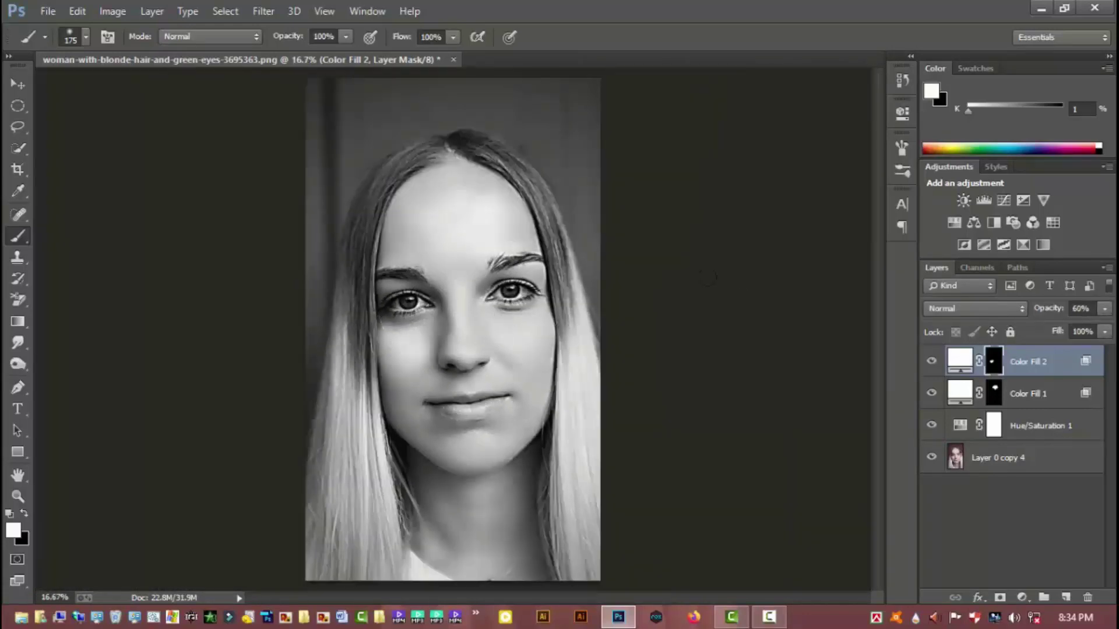
# Add white fill layer Color Fill 3 with Blend If Underlying Layer at 206/255.
pyautogui.click(1033, 599)
pyautogui.click(958, 240)
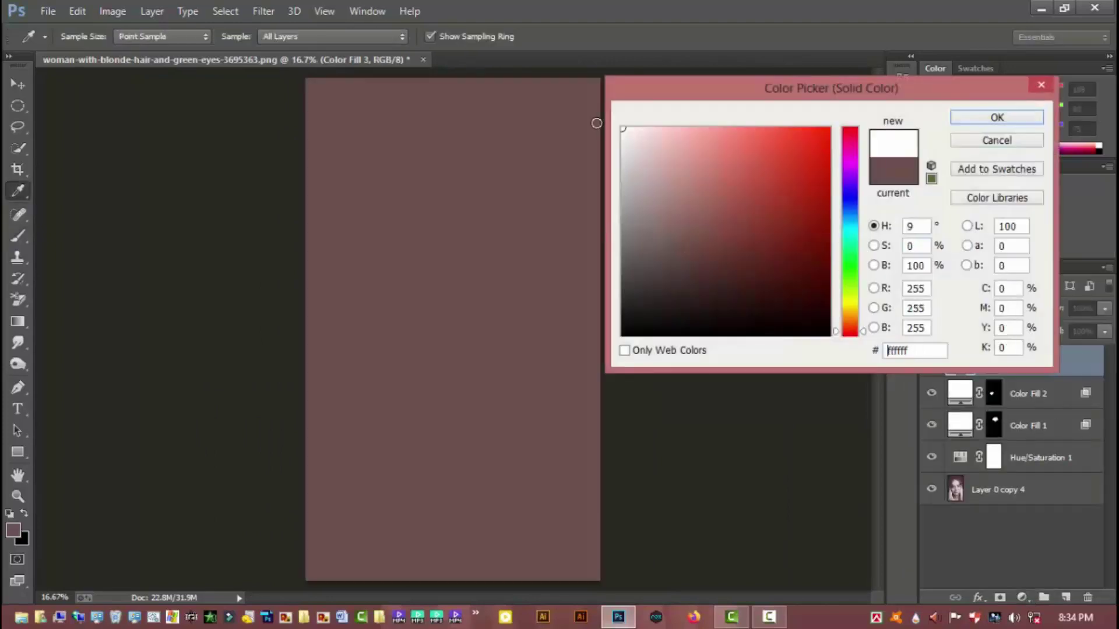
pyautogui.click(623, 128)
pyautogui.click(997, 117)
pyautogui.doubleClick(1066, 361)
pyautogui.moveTo(769, 426); pyautogui.dragTo(959, 429)
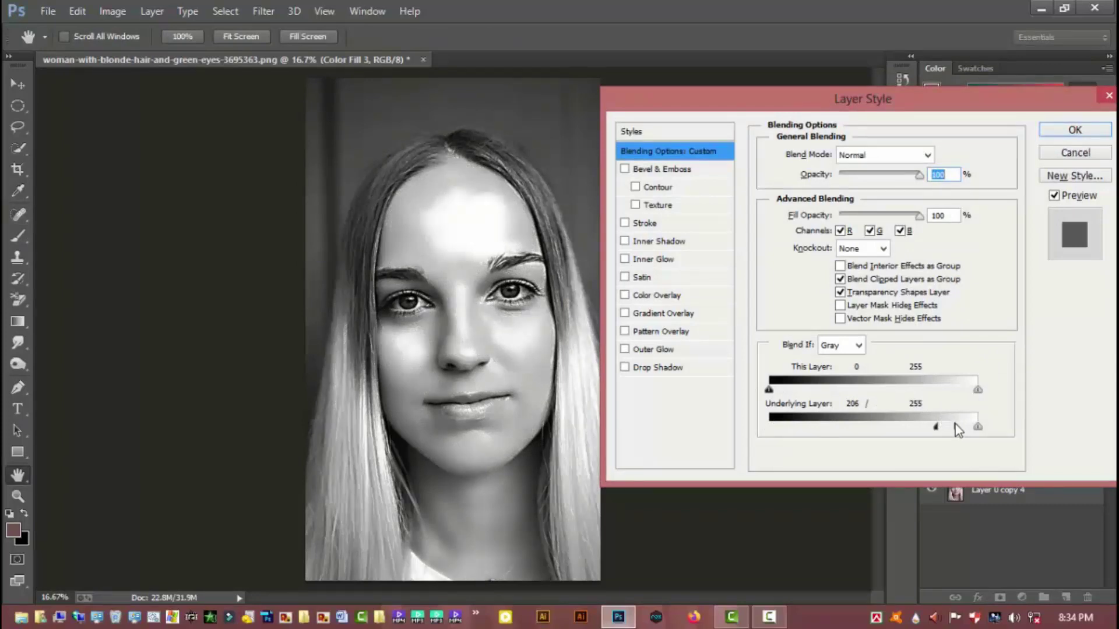
pyautogui.click(1076, 129)
# Invert Color Fill 3's mask and paint white onto the nose bridge and right cheek.
pyautogui.click(999, 368)
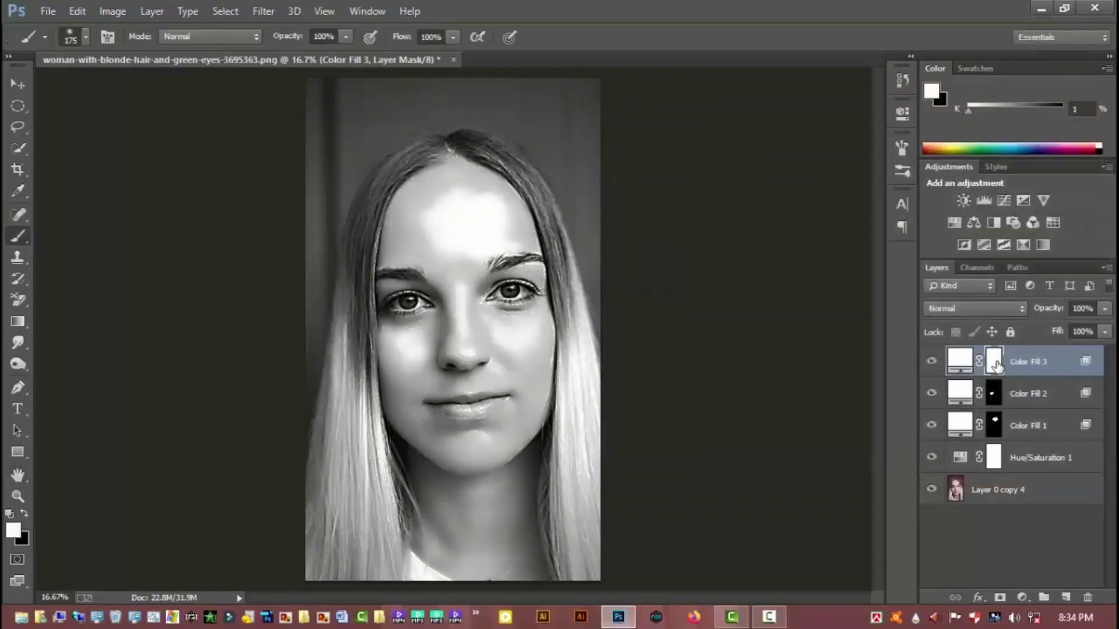
pyautogui.hotkey('ctrl', 'i')
pyautogui.scroll(3, 400, 292)
pyautogui.moveTo(545, 300); pyautogui.dragTo(486, 358)
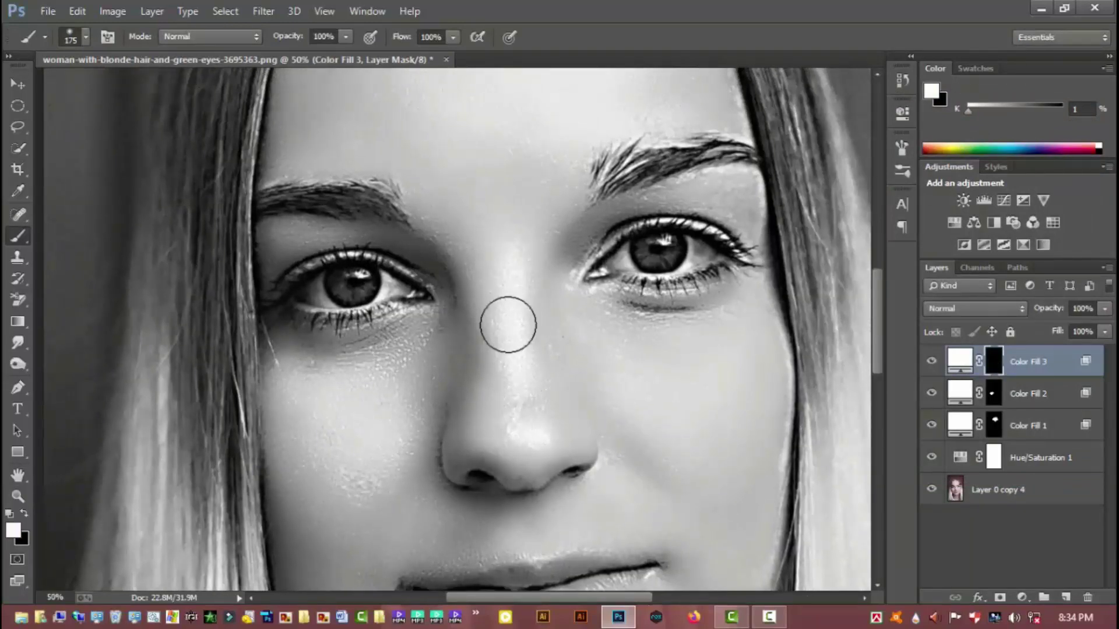
pyautogui.moveTo(614, 414); pyautogui.dragTo(538, 405)
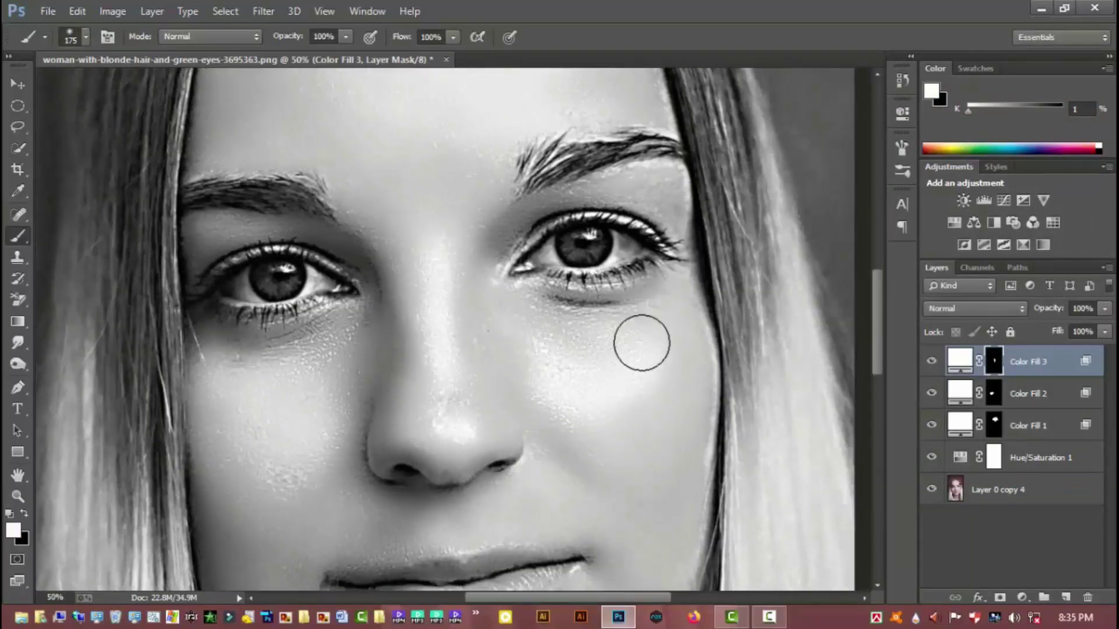
pyautogui.scroll(-3, 641, 373)
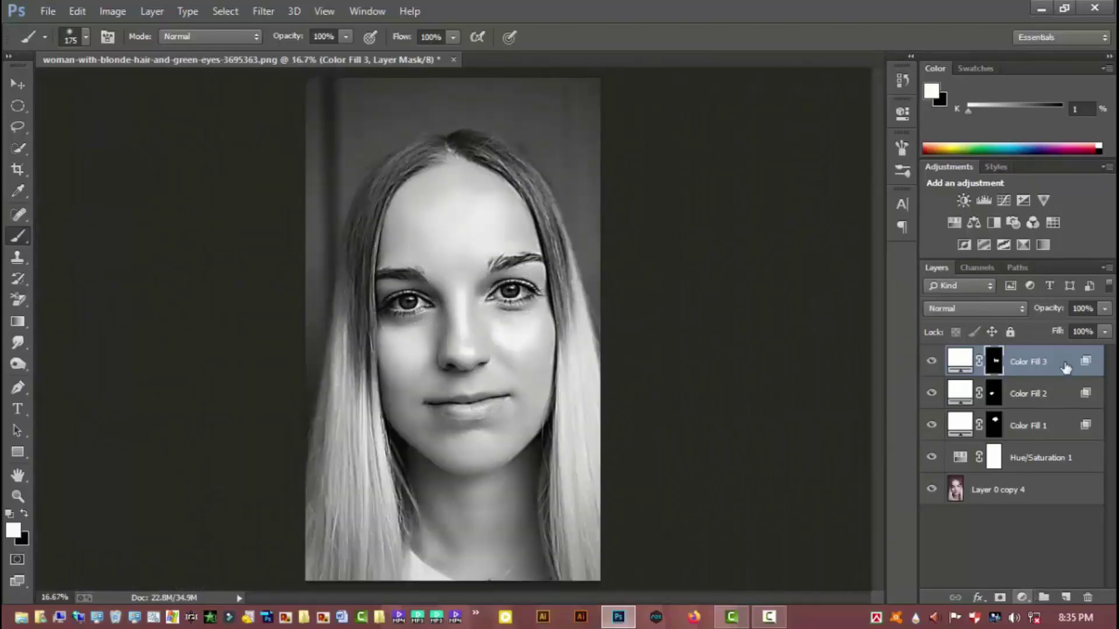
pyautogui.click(1022, 598)
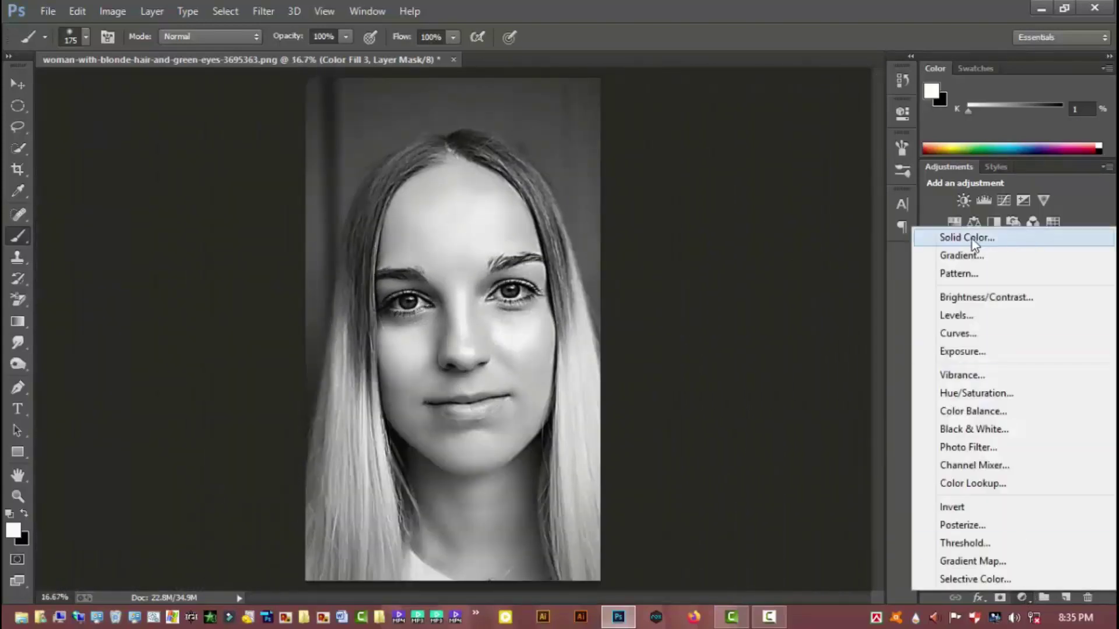
# Add white fill layer Color Fill 4 blended over only mid and bright underlying tones.
pyautogui.click(972, 239)
pyautogui.write('ffffff')
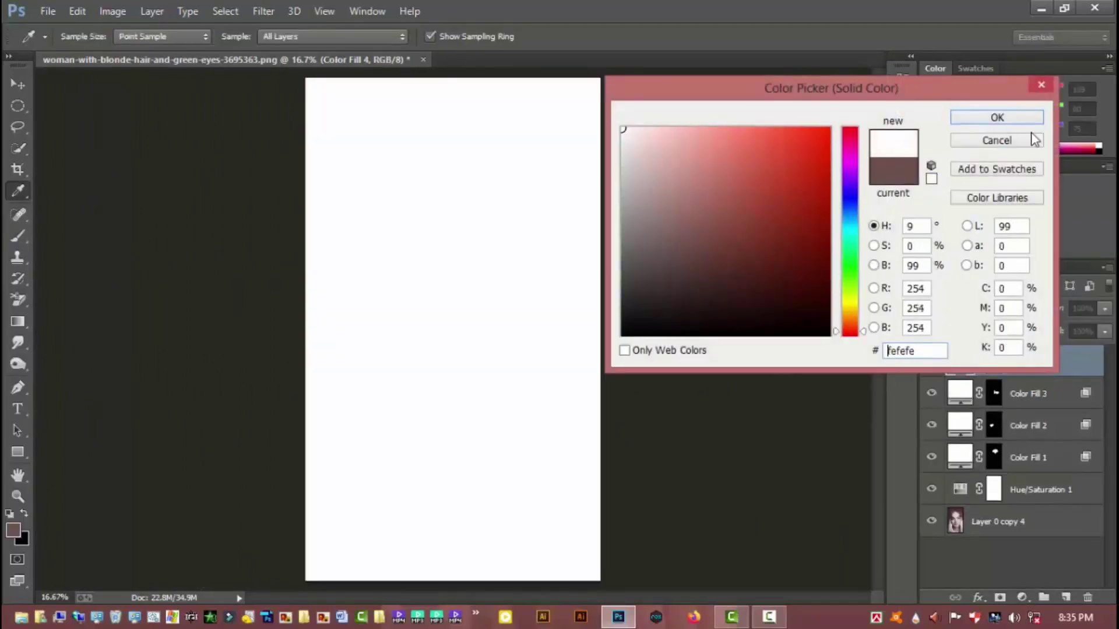
pyautogui.press('Return')
pyautogui.doubleClick(1072, 365)
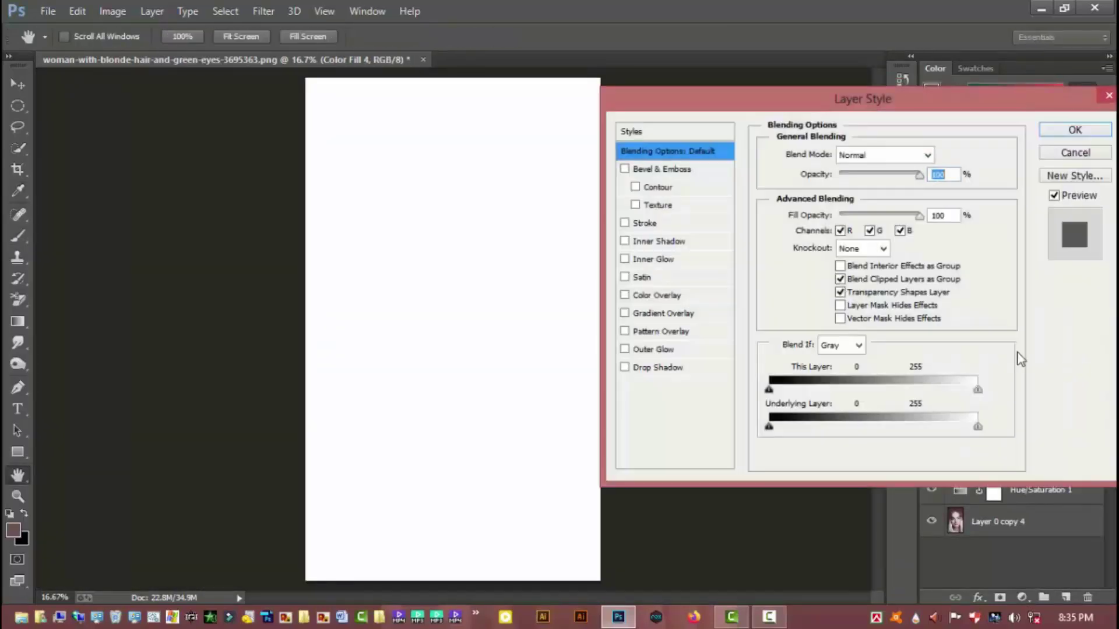
pyautogui.moveTo(770, 427); pyautogui.dragTo(936, 426)
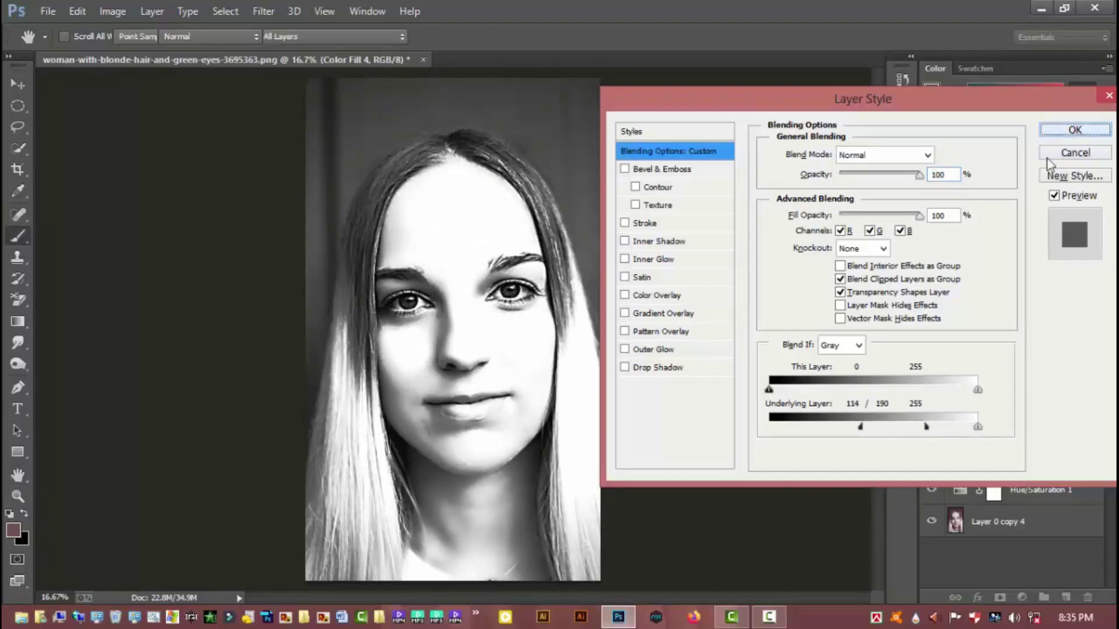
pyautogui.click(1075, 129)
# Invert Color Fill 4's mask and paint white over the centre of the neck.
pyautogui.press('b')
pyautogui.scroll(3, 512, 524)
pyautogui.moveTo(512, 524); pyautogui.dragTo(543, 364)
pyautogui.click(991, 363)
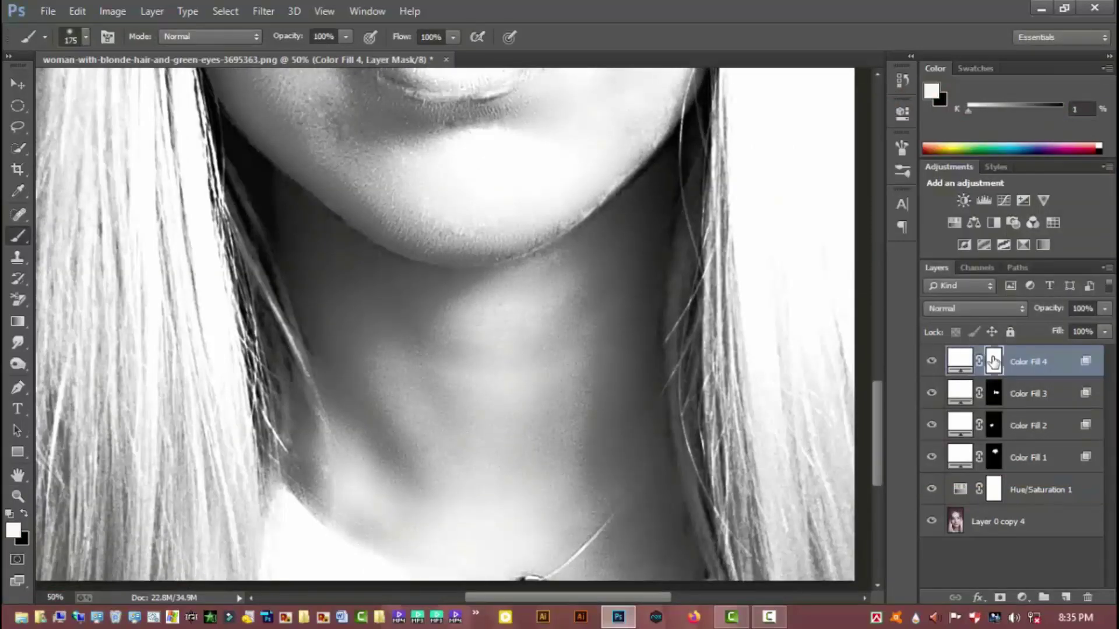
pyautogui.hotkey('ctrl', 'i')
pyautogui.press(']')
pyautogui.press(']')
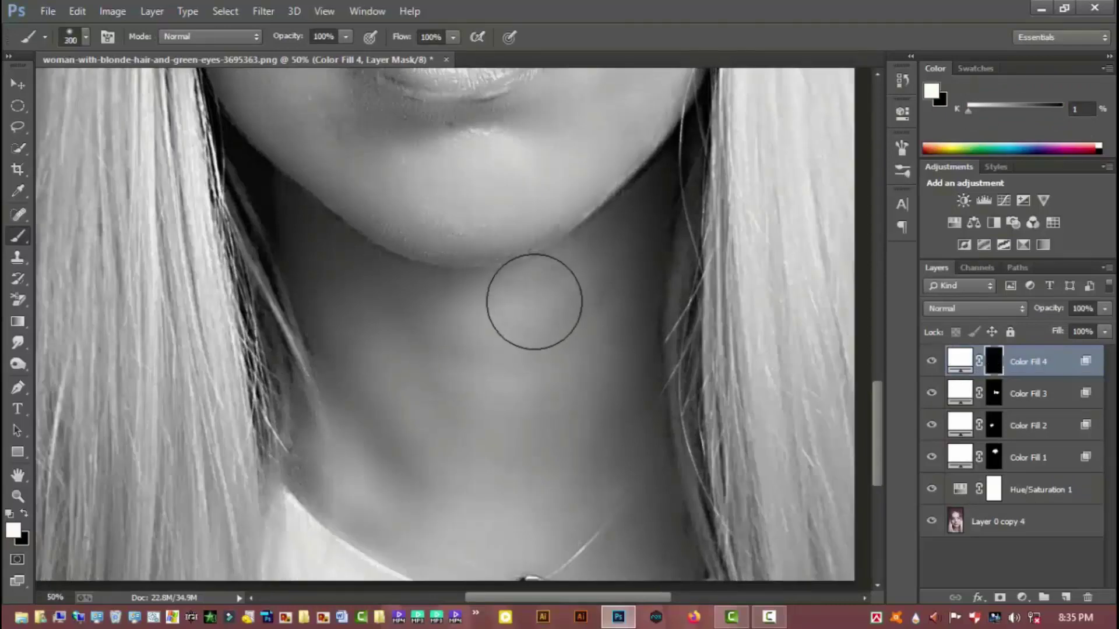
pyautogui.moveTo(529, 299)
pyautogui.mouseDown()
pyautogui.moveTo(510, 325)
pyautogui.moveTo(475, 438)
pyautogui.moveTo(388, 460)
pyautogui.moveTo(498, 532)
pyautogui.moveTo(369, 519)
pyautogui.moveTo(554, 412)
pyautogui.moveTo(579, 335)
pyautogui.moveTo(332, 464)
pyautogui.moveTo(414, 490)
pyautogui.mouseUp()
pyautogui.keyDown('ctrl'); pyautogui.keyDown('alt'); pyautogui.click(553, 449); pyautogui.keyUp('alt'); pyautogui.keyUp('ctrl')
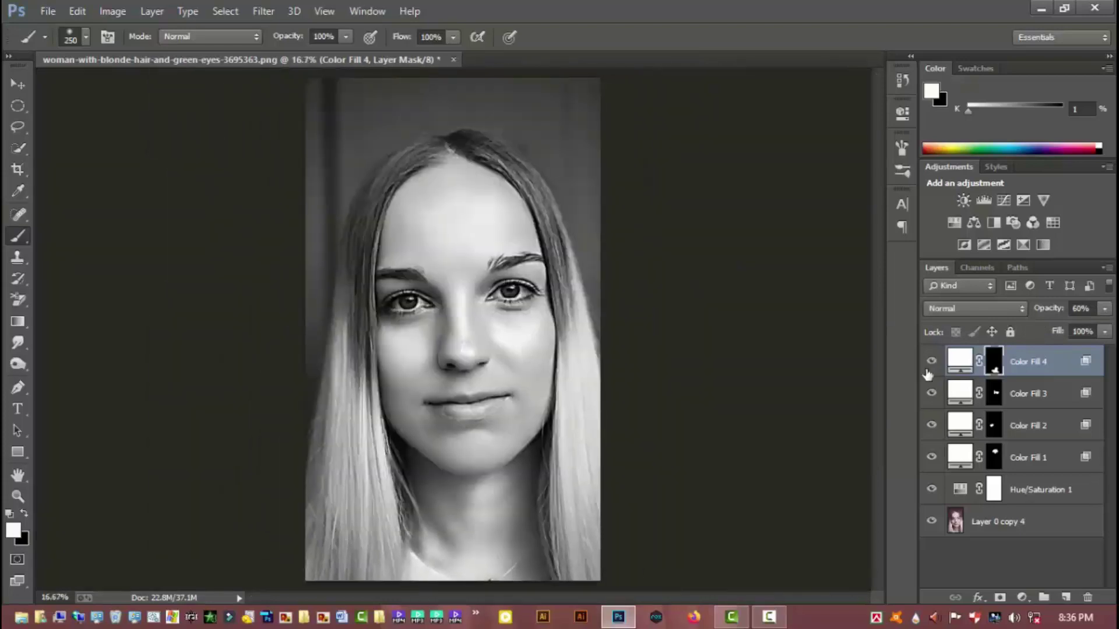
# Hide Color Fill 4 to compare the result and inspect the nose area.
pyautogui.click(932, 361)
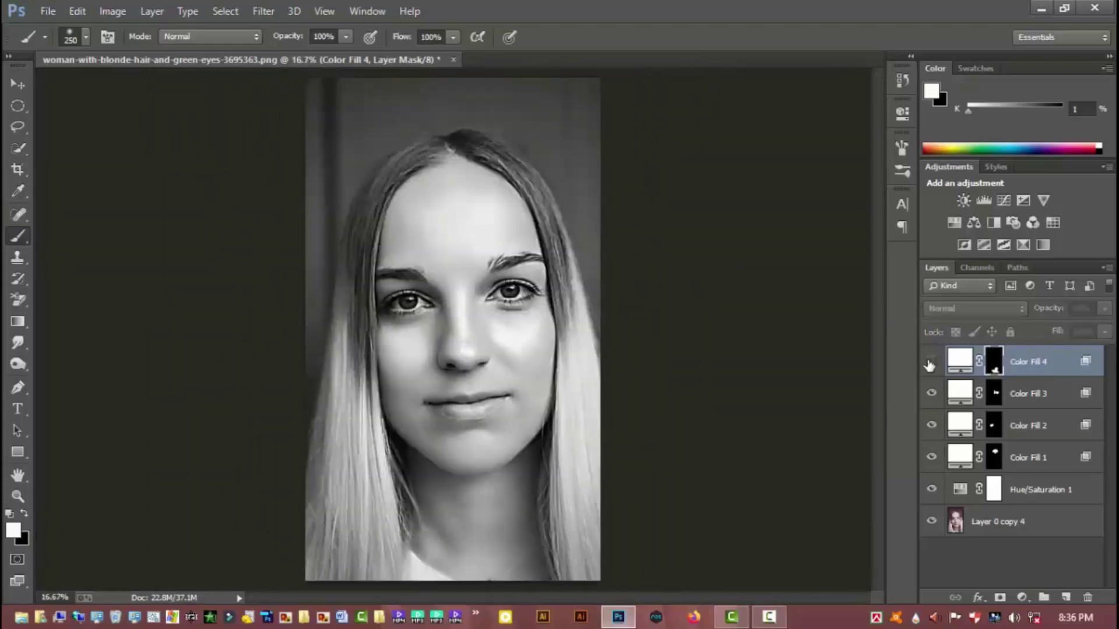
pyautogui.scroll(1, 509, 450)
pyautogui.scroll(2, 468, 431)
pyautogui.moveTo(451, 315); pyautogui.dragTo(483, 352)
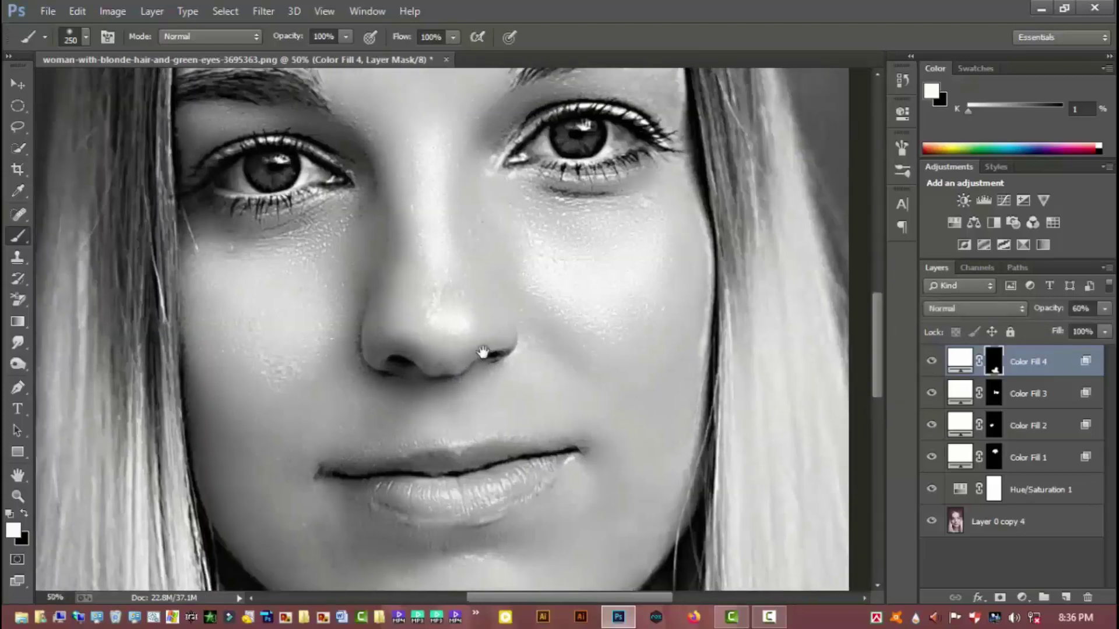
pyautogui.scroll(-1, 483, 352)
pyautogui.scroll(-1, 469, 382)
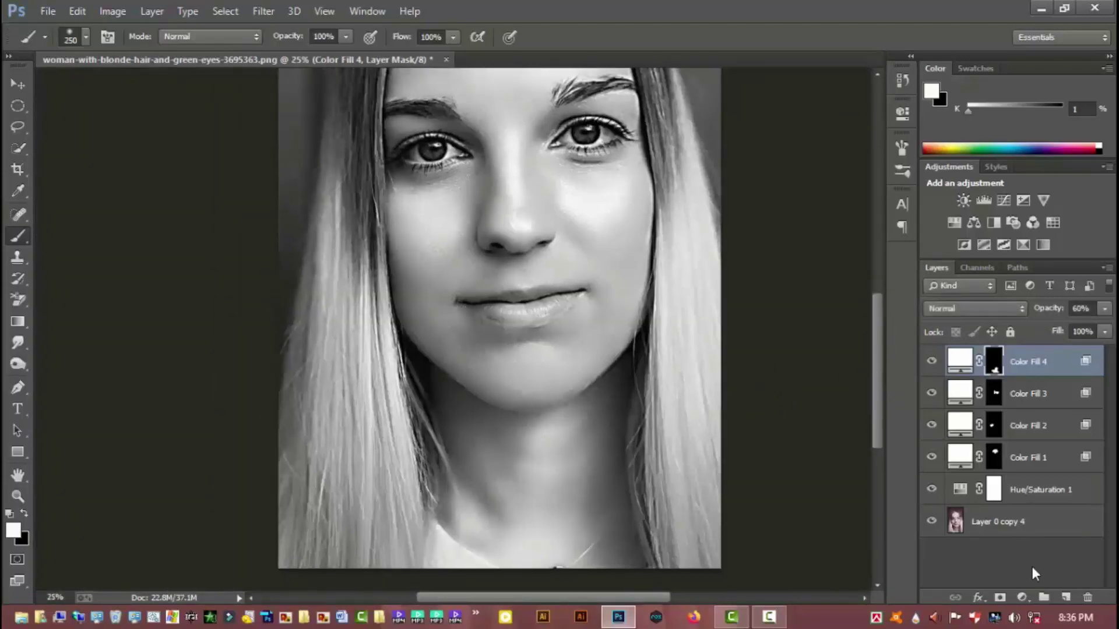
pyautogui.click(1021, 597)
# Add white fill layer Color Fill 5 with Blend If Underlying Layer at 186/215.
pyautogui.click(985, 250)
pyautogui.click(623, 128)
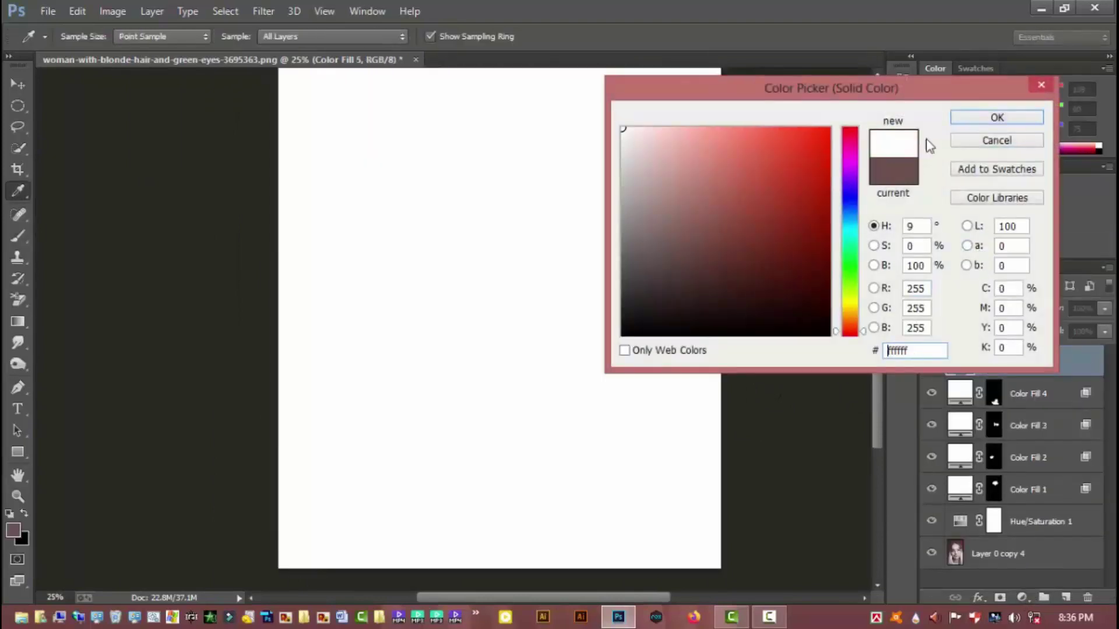
pyautogui.press('Return')
pyautogui.doubleClick(1086, 356)
pyautogui.moveTo(769, 426); pyautogui.dragTo(951, 426)
pyautogui.moveTo(904, 99); pyautogui.dragTo(963, 98)
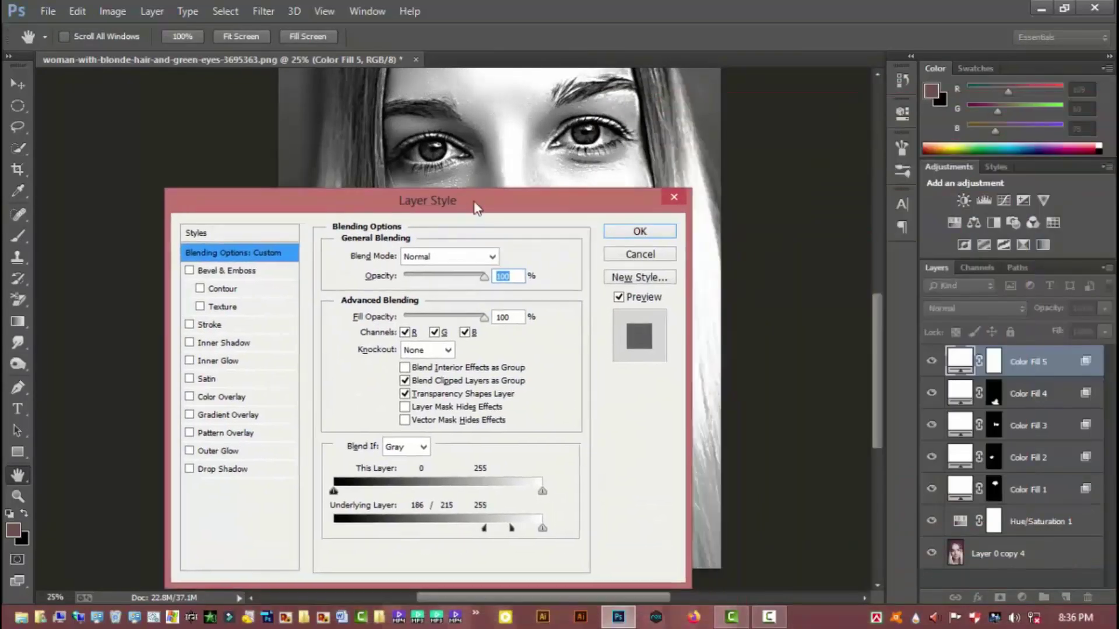
pyautogui.click(642, 227)
# Invert Color Fill 5's mask and paint white onto the chin with a 200 px brush.
pyautogui.click(994, 364)
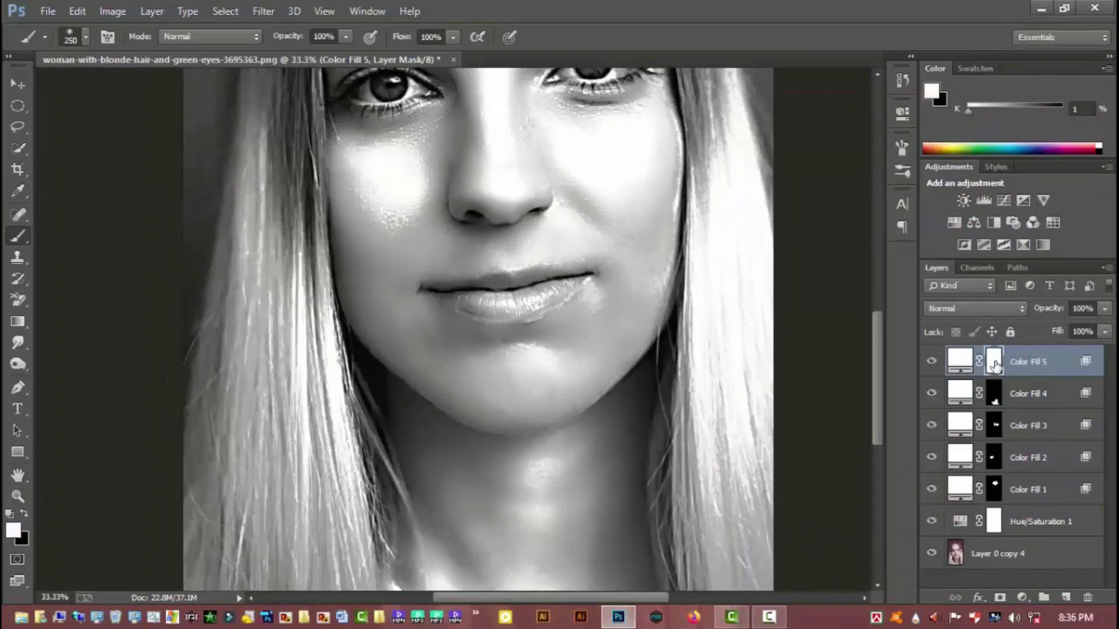
pyautogui.hotkey('ctrl', 'i')
pyautogui.scroll(2, 571, 344)
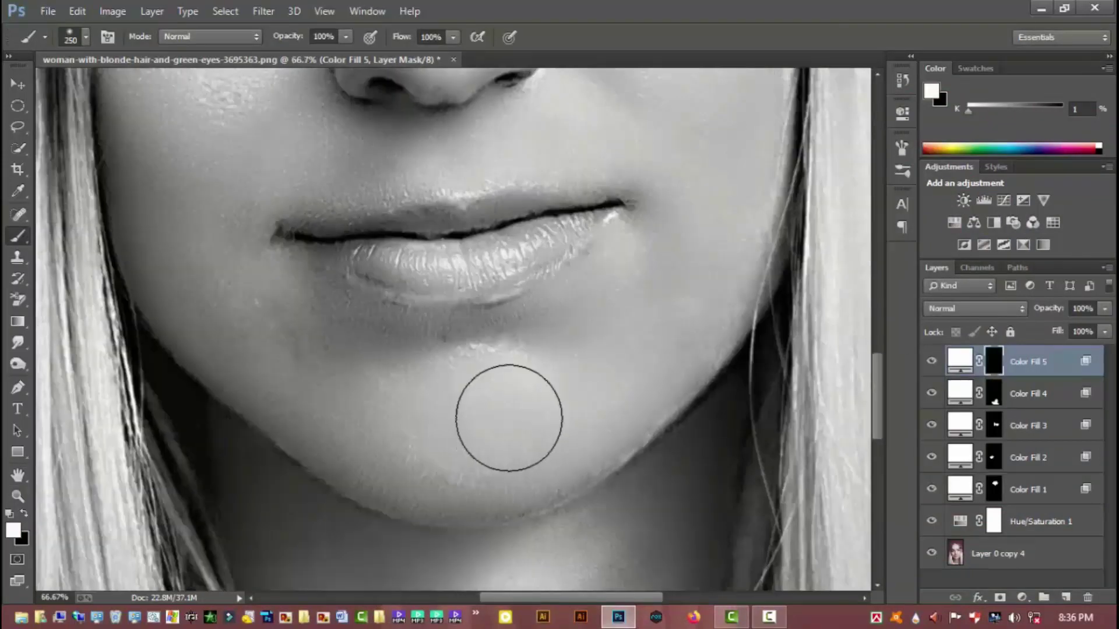
pyautogui.press('[')
pyautogui.moveTo(542, 397)
pyautogui.mouseDown()
pyautogui.moveTo(437, 380)
pyautogui.moveTo(562, 377)
pyautogui.moveTo(457, 382)
pyautogui.mouseUp()
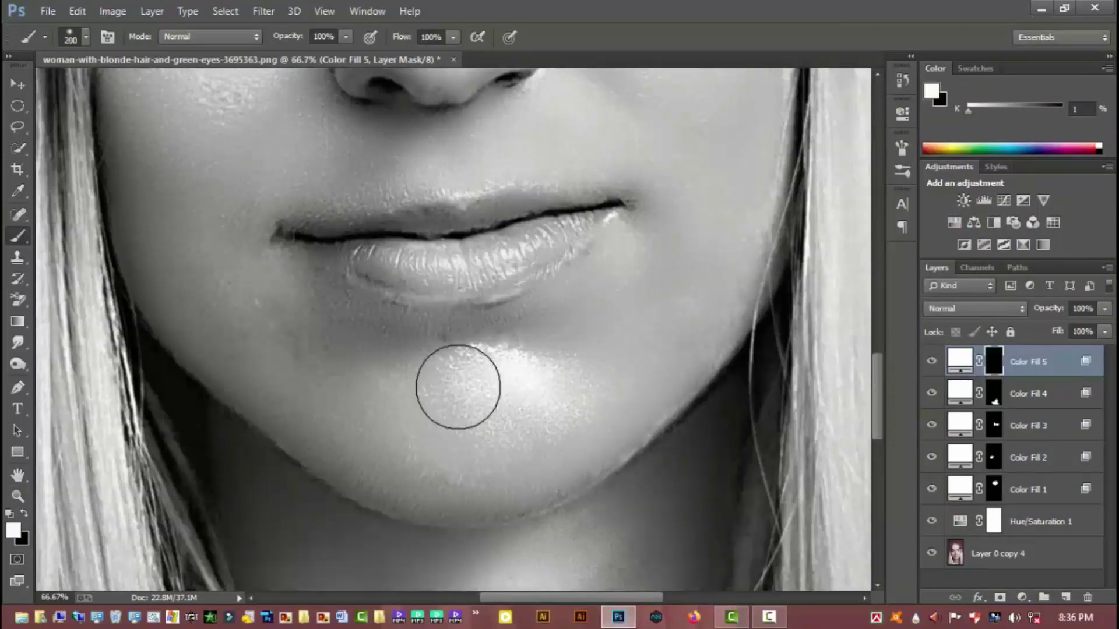
pyautogui.scroll(-2, 513, 407)
pyautogui.scroll(-1, 513, 407)
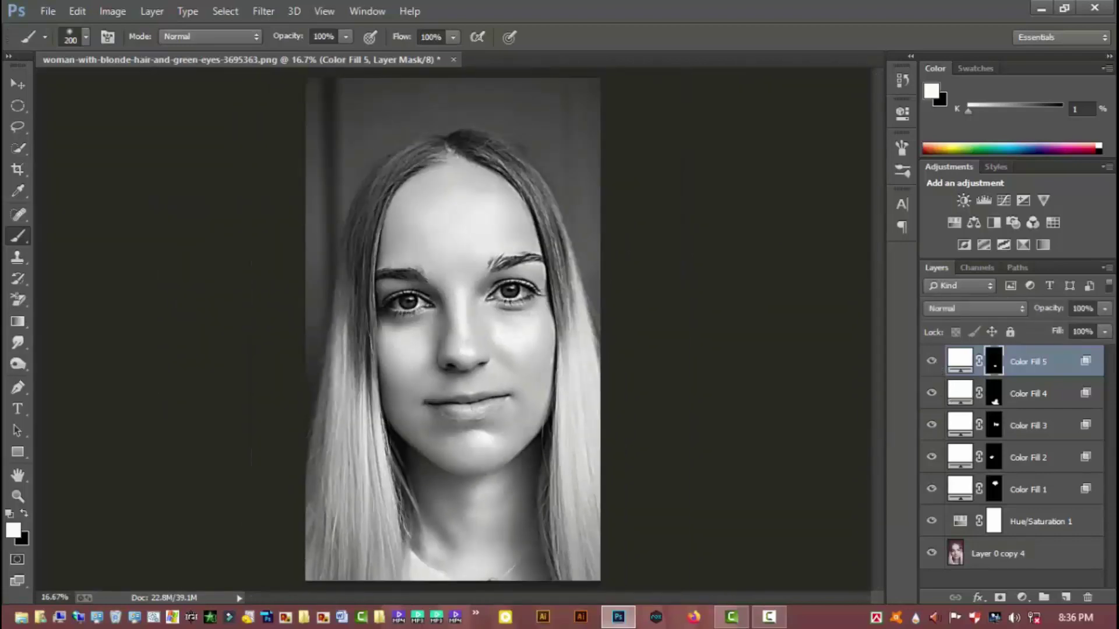
pyautogui.click(1104, 309)
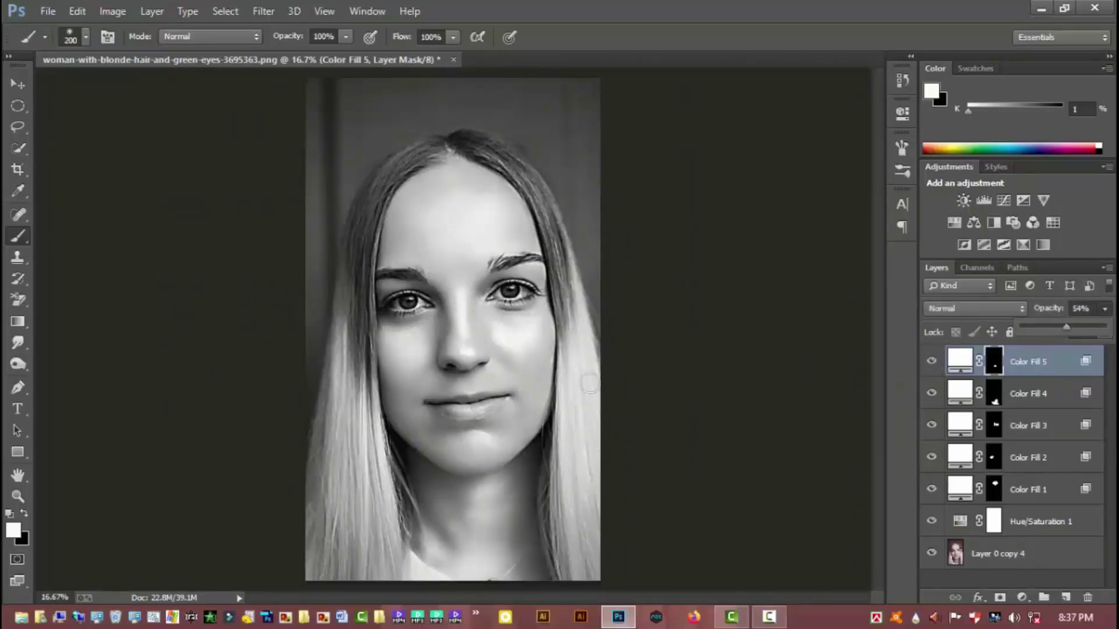
# Add a white (#ffffff) Color Fill 6 that blends only into lighter underlying tones.
pyautogui.click(1022, 597)
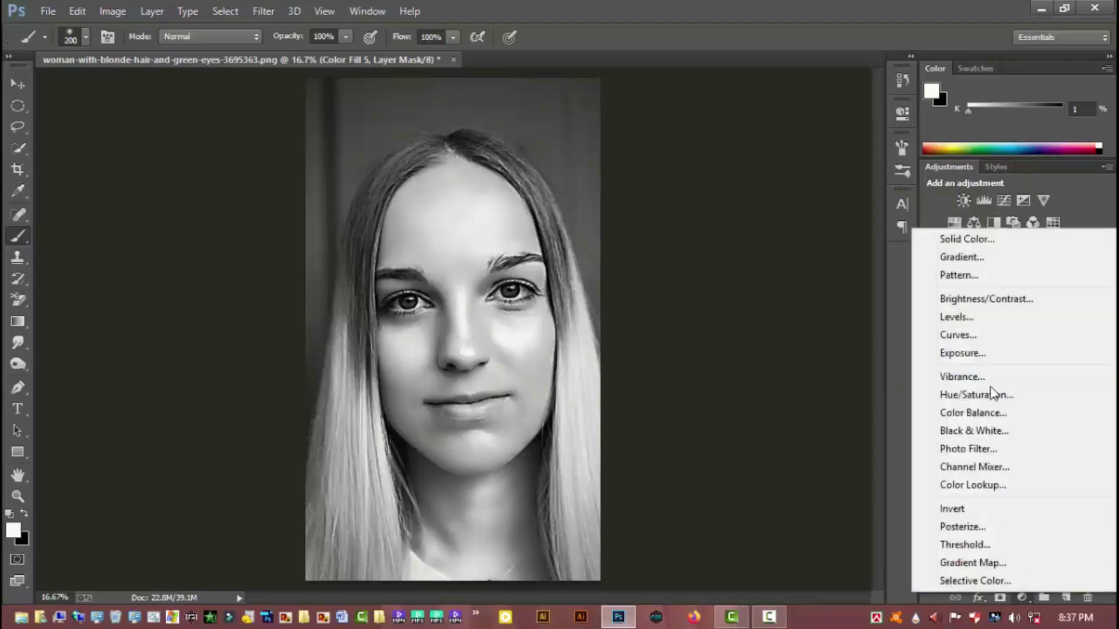
pyautogui.click(1004, 242)
pyautogui.write('ffffff')
pyautogui.click(985, 120)
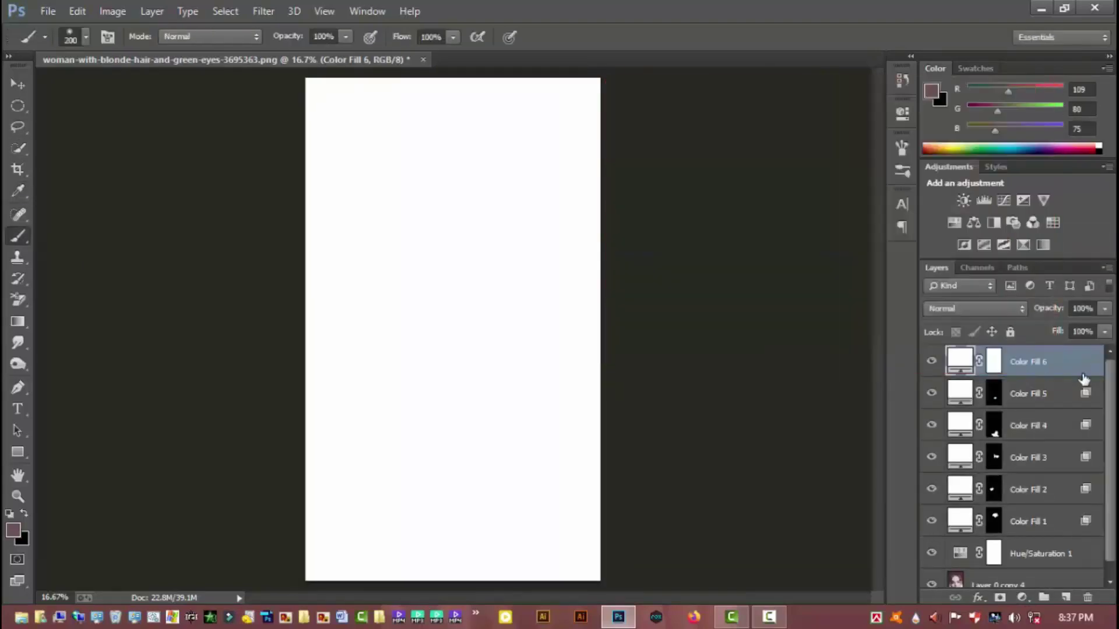
pyautogui.doubleClick(1076, 364)
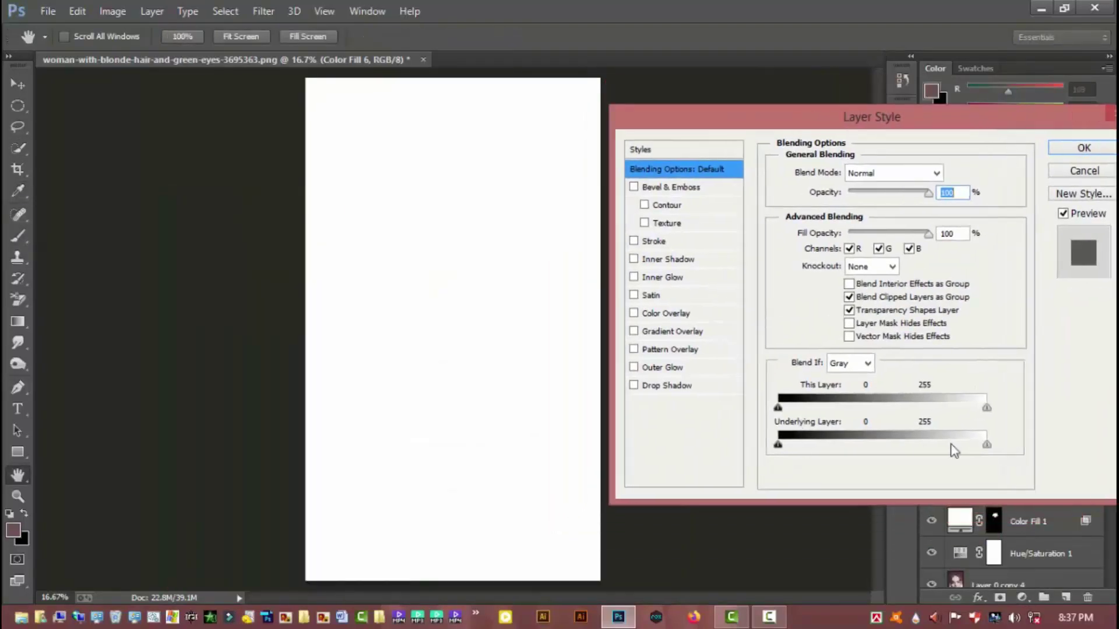
pyautogui.moveTo(778, 444); pyautogui.dragTo(919, 445)
pyautogui.press('b')
# Invert the Color Fill 6 mask to hide the white fill, zoomed in on the eyes.
pyautogui.click(1053, 153)
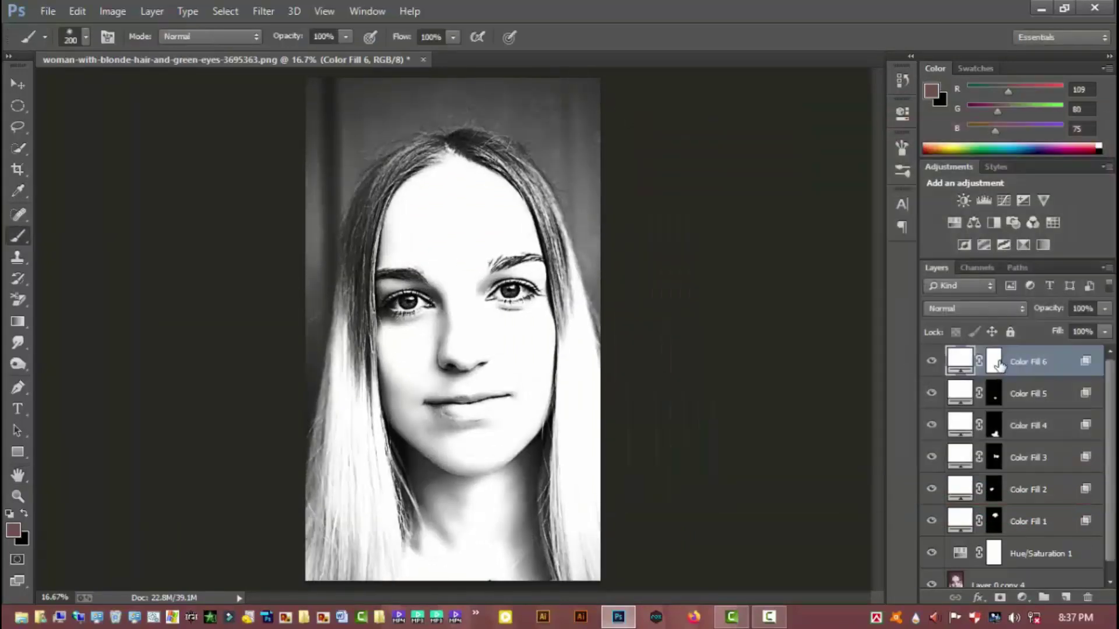
pyautogui.click(992, 363)
pyautogui.hotkey('ctrl', 'i')
pyautogui.scroll(1, 407, 303)
pyautogui.scroll(2, 419, 315)
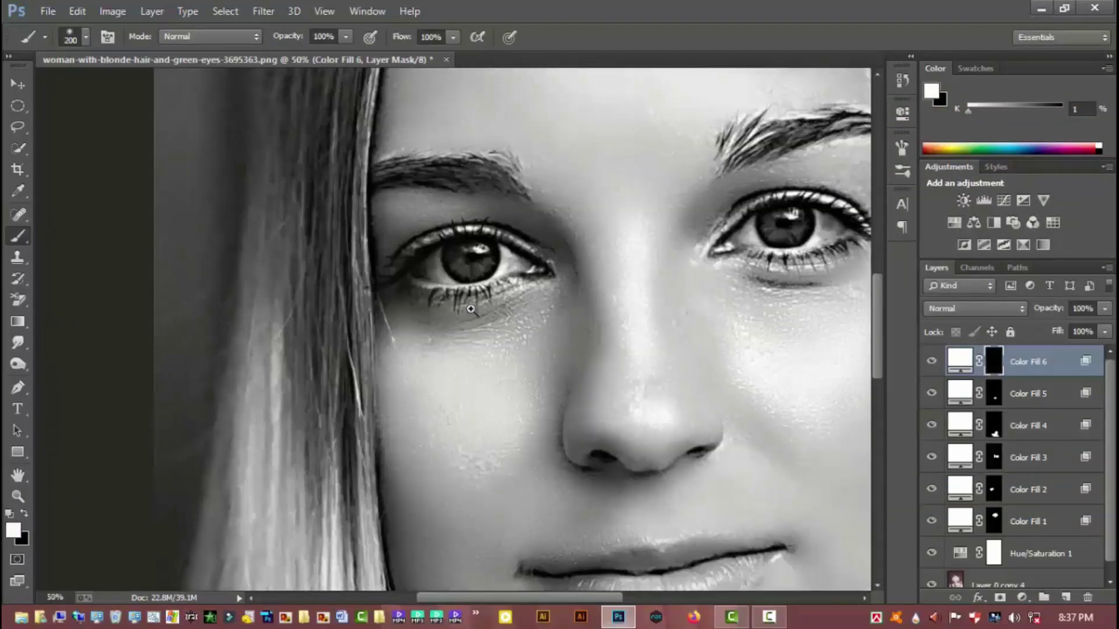
pyautogui.scroll(1, 431, 332)
pyautogui.scroll(1, 442, 345)
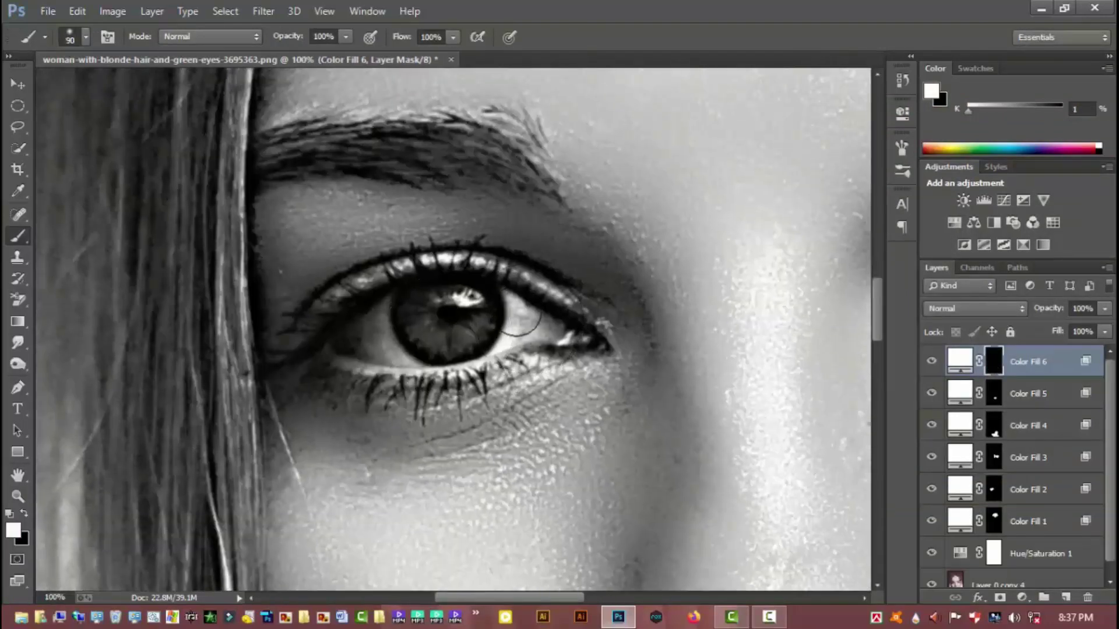
# Paint the fill back over the whites of both eyes and compare before and after.
pyautogui.moveTo(521, 321); pyautogui.dragTo(559, 329)
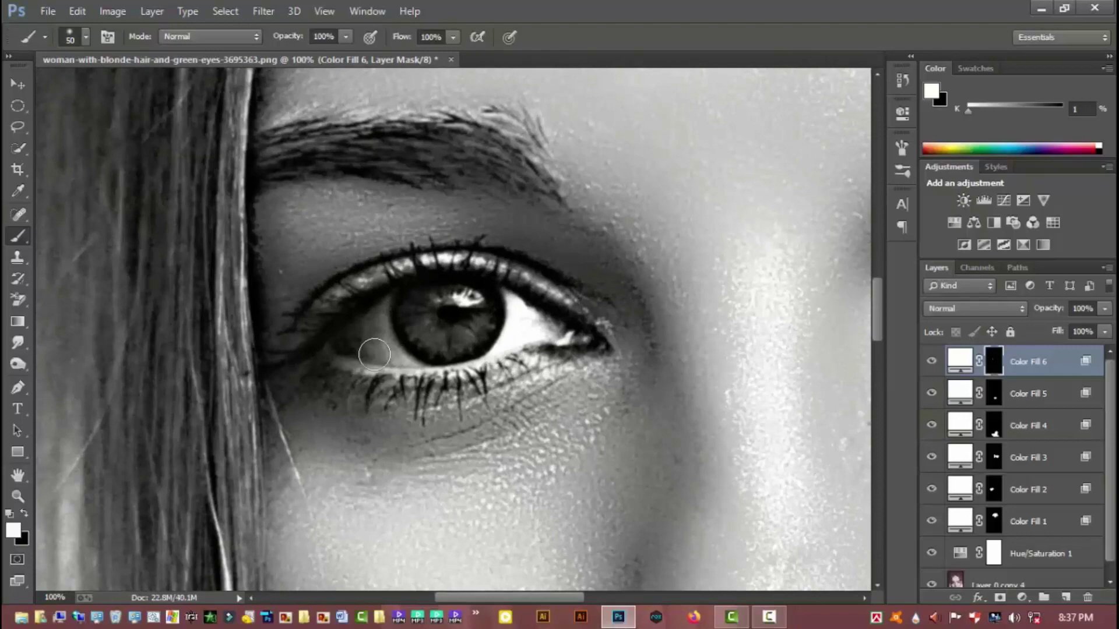
pyautogui.moveTo(374, 321); pyautogui.dragTo(371, 347)
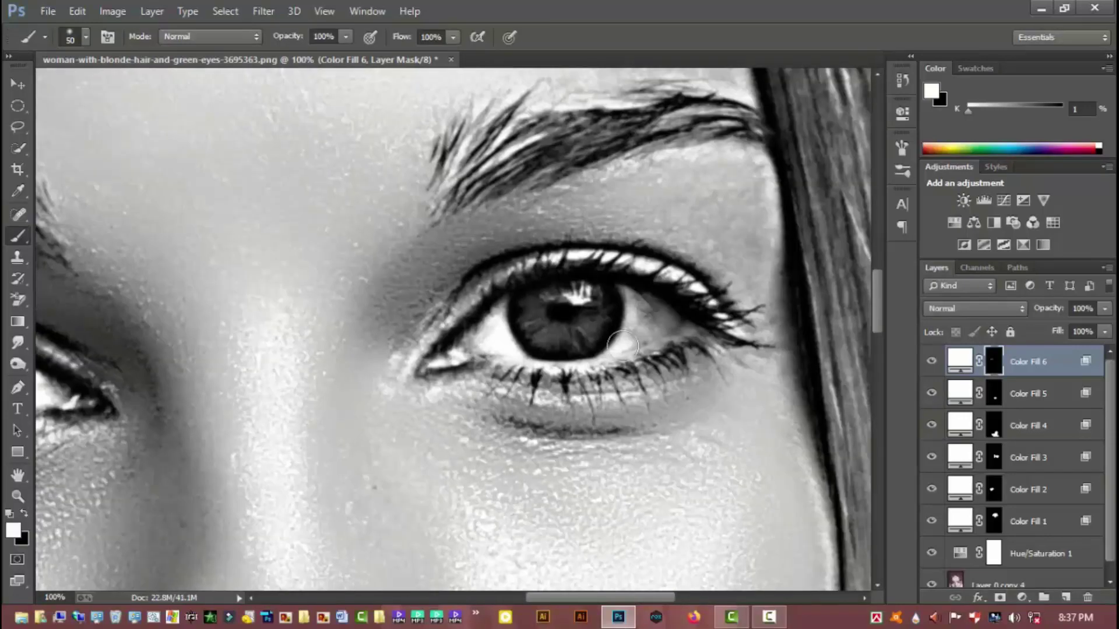
pyautogui.moveTo(623, 346); pyautogui.dragTo(646, 315)
pyautogui.moveTo(485, 328); pyautogui.dragTo(615, 359)
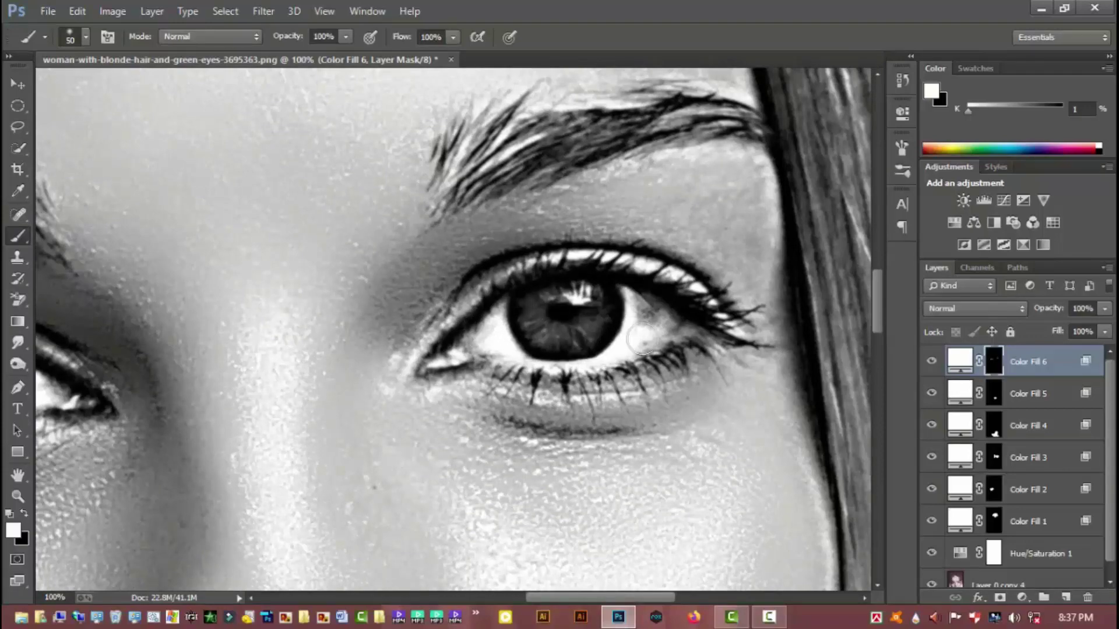
pyautogui.scroll(-2, 614, 359)
pyautogui.scroll(-1, 615, 359)
pyautogui.click(932, 364)
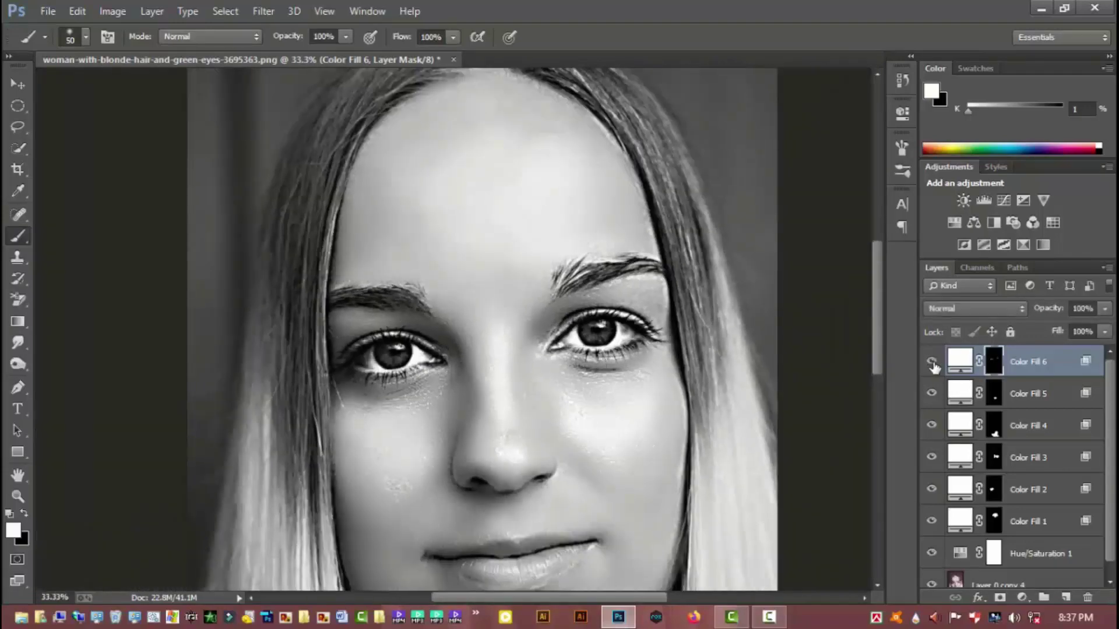
pyautogui.scroll(-1, 653, 394)
pyautogui.scroll(-1, 645, 392)
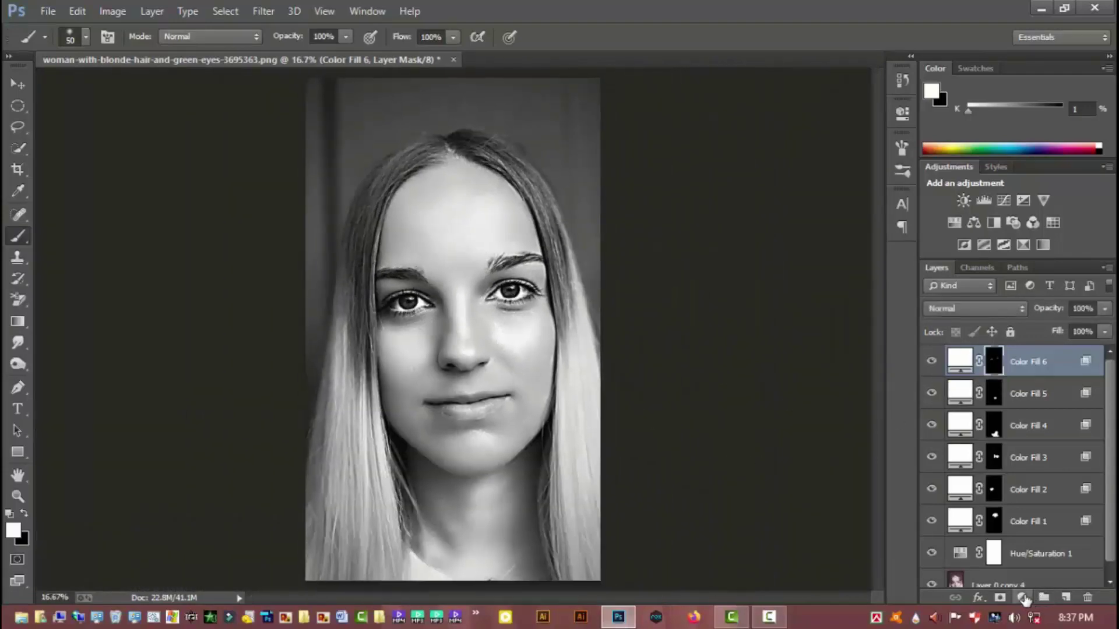
pyautogui.click(1024, 599)
# Add a near-white Color Fill 7 blended into underlying tones split at 124/224.
pyautogui.click(998, 246)
pyautogui.moveTo(654, 149)
pyautogui.mouseDown()
pyautogui.moveTo(630, 145)
pyautogui.moveTo(622, 127)
pyautogui.mouseUp()
pyautogui.click(984, 117)
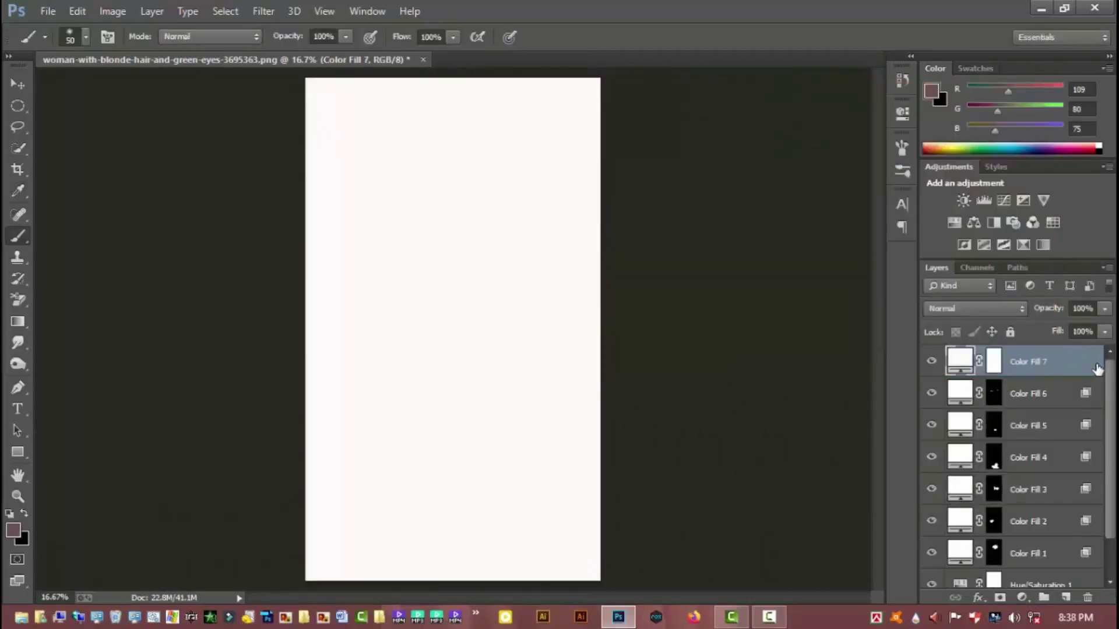
pyautogui.doubleClick(1097, 369)
pyautogui.moveTo(778, 445); pyautogui.dragTo(962, 444)
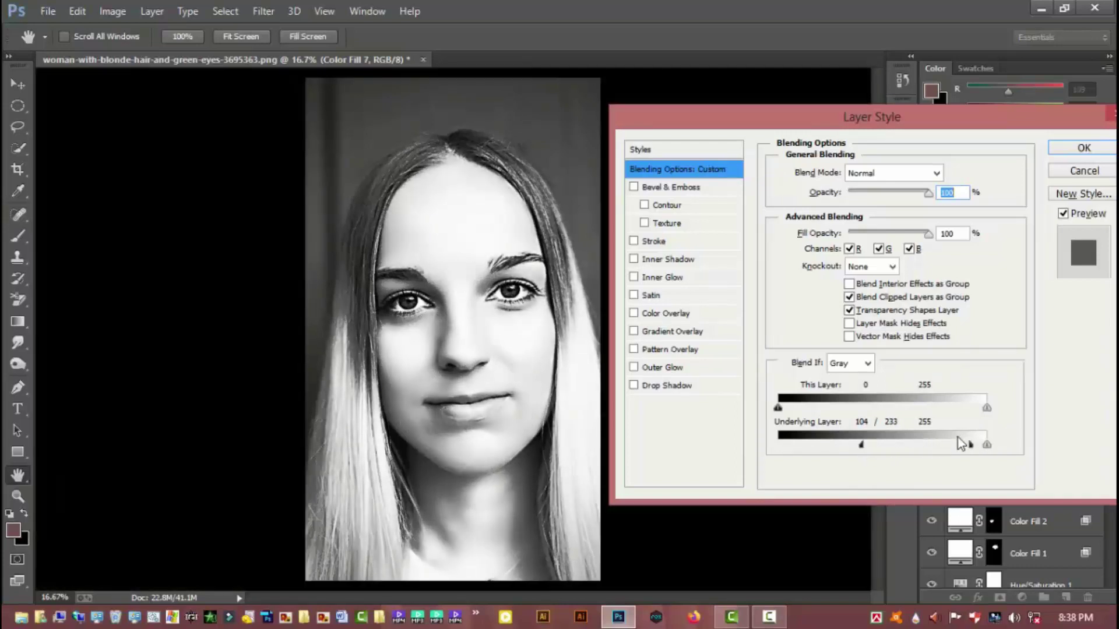
pyautogui.moveTo(861, 444)
pyautogui.mouseDown()
pyautogui.moveTo(902, 445)
pyautogui.moveTo(879, 444)
pyautogui.mouseUp()
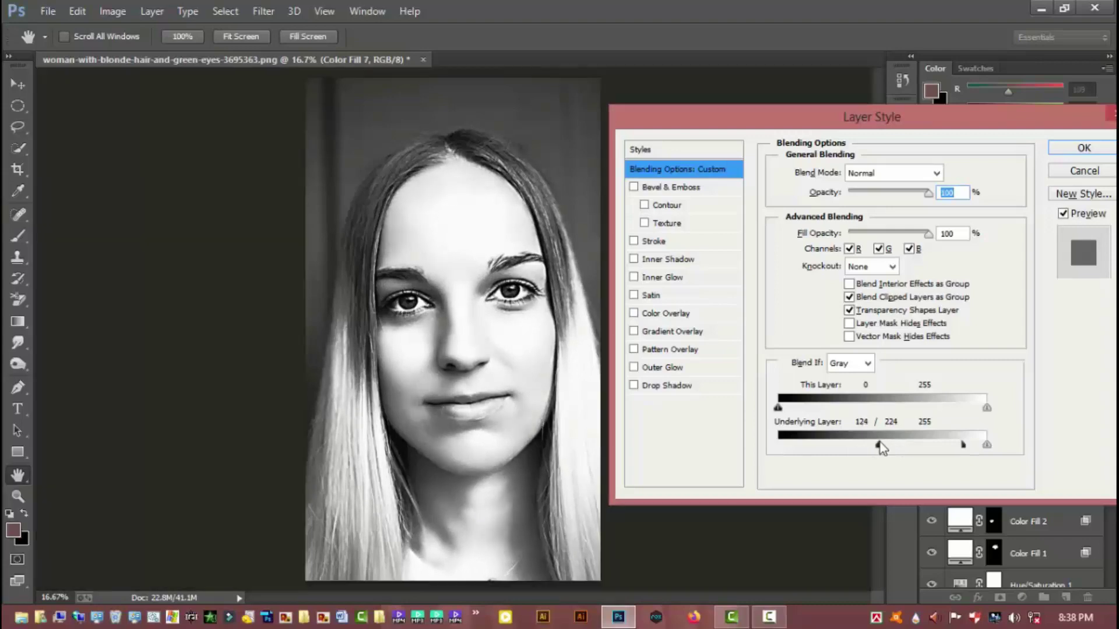
pyautogui.click(1084, 148)
pyautogui.press('b')
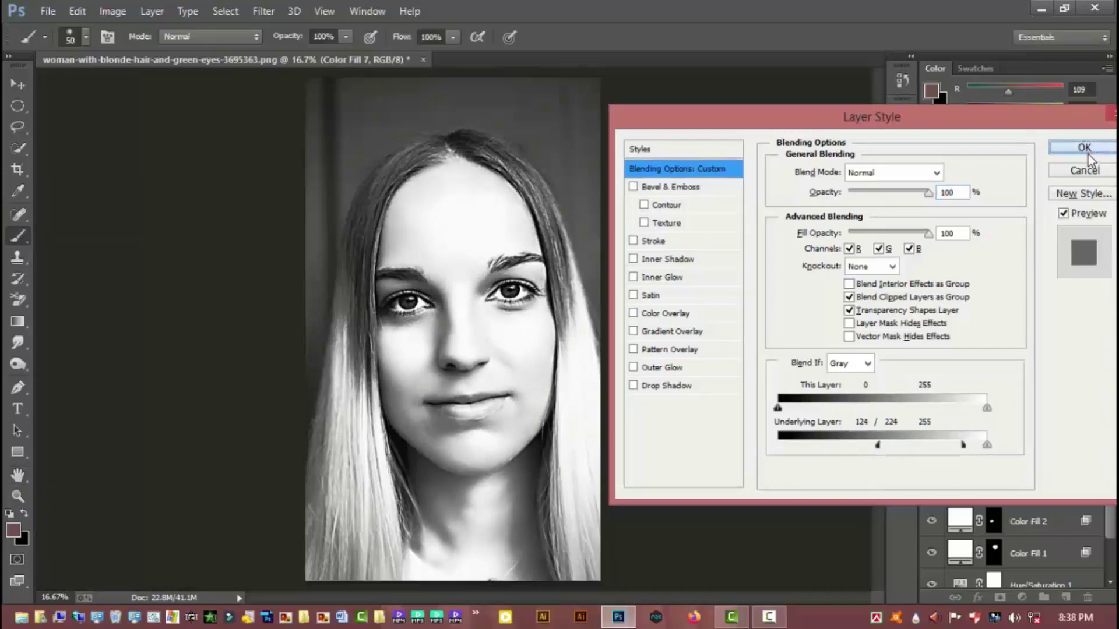
# Invert Color Fill 7's mask, paint the highlight onto the chin, and set 55% opacity.
pyautogui.click(994, 360)
pyautogui.hotkey('ctrl', 'i')
pyautogui.scroll(2, 466, 431)
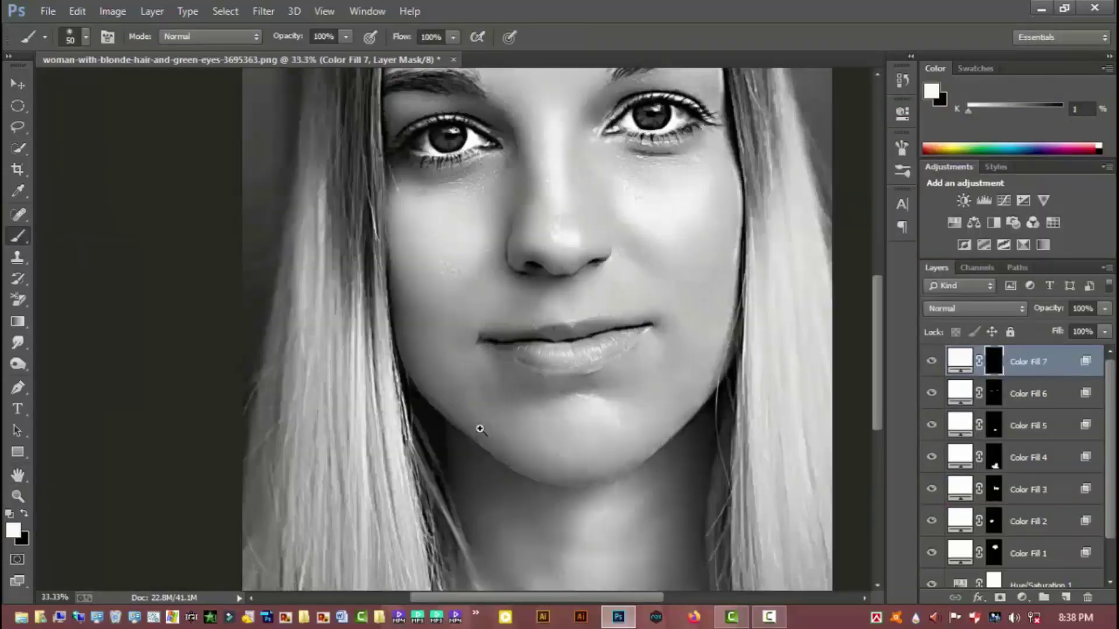
pyautogui.scroll(1, 392, 444)
pyautogui.scroll(1, 351, 446)
pyautogui.press(']')
pyautogui.press(']')
pyautogui.press(']')
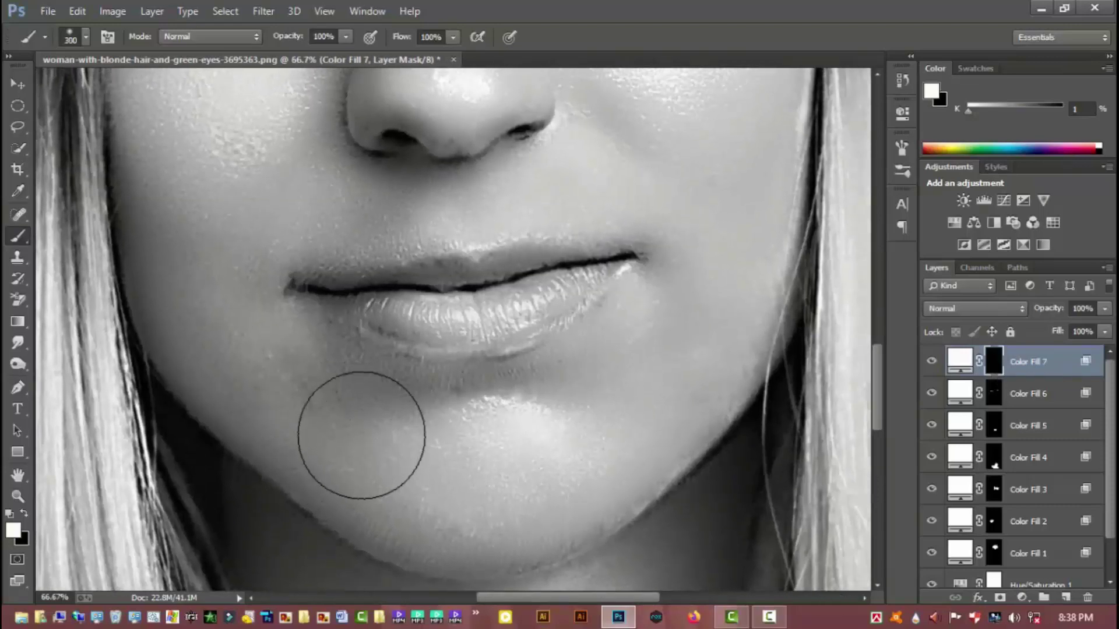
pyautogui.moveTo(363, 430)
pyautogui.mouseDown()
pyautogui.moveTo(375, 420)
pyautogui.moveTo(537, 475)
pyautogui.moveTo(365, 427)
pyautogui.moveTo(565, 470)
pyautogui.moveTo(365, 429)
pyautogui.mouseUp()
pyautogui.scroll(-4, 670, 437)
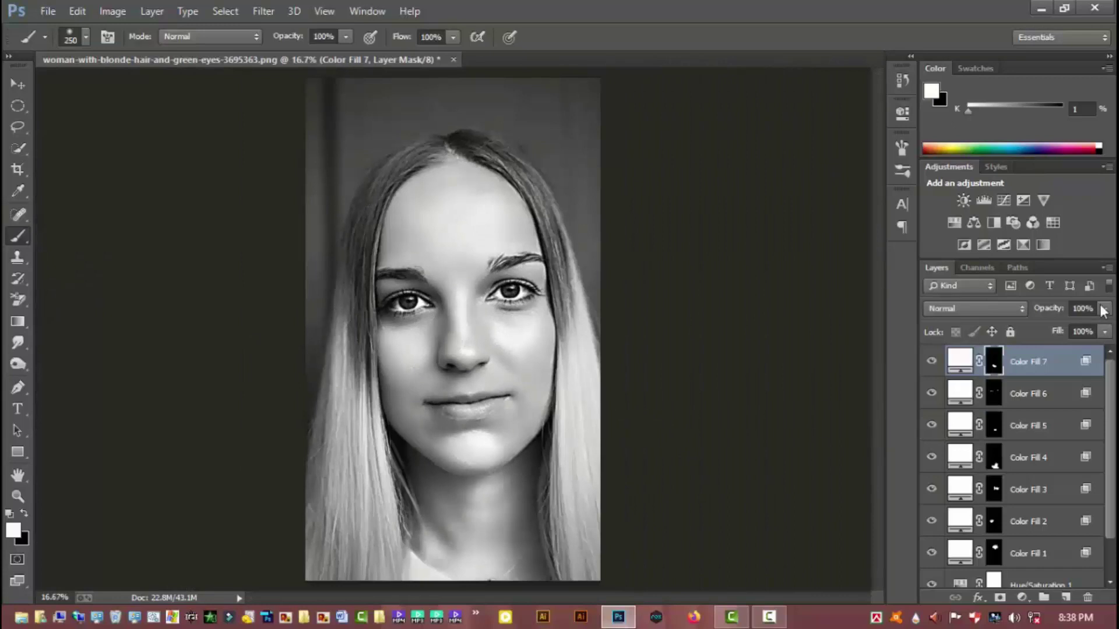
pyautogui.moveTo(1079, 329); pyautogui.dragTo(1068, 329)
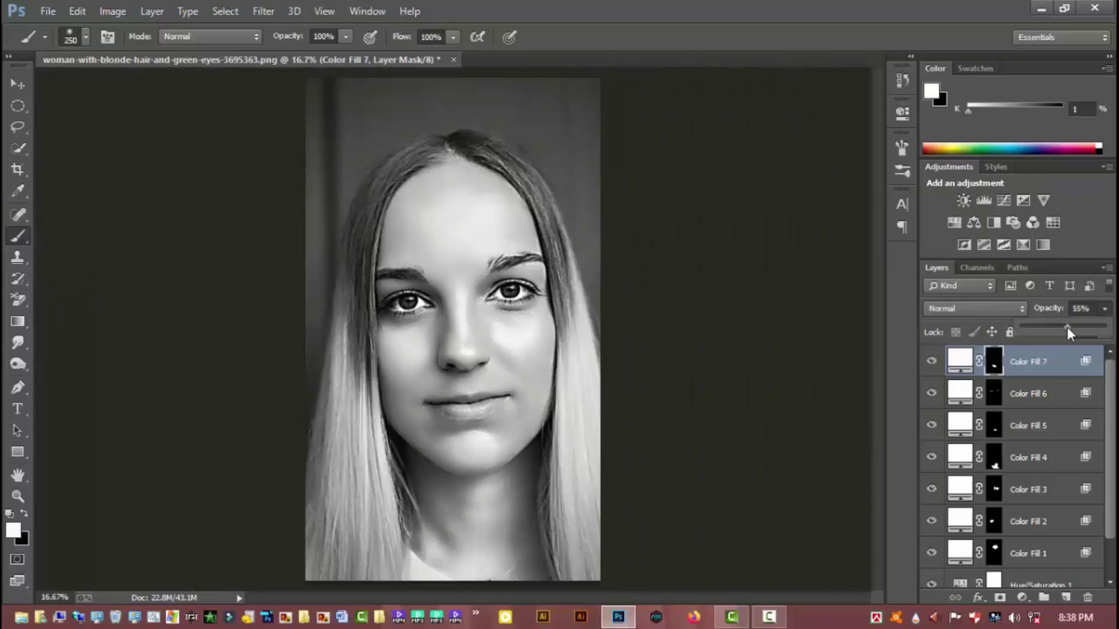
pyautogui.click(930, 361)
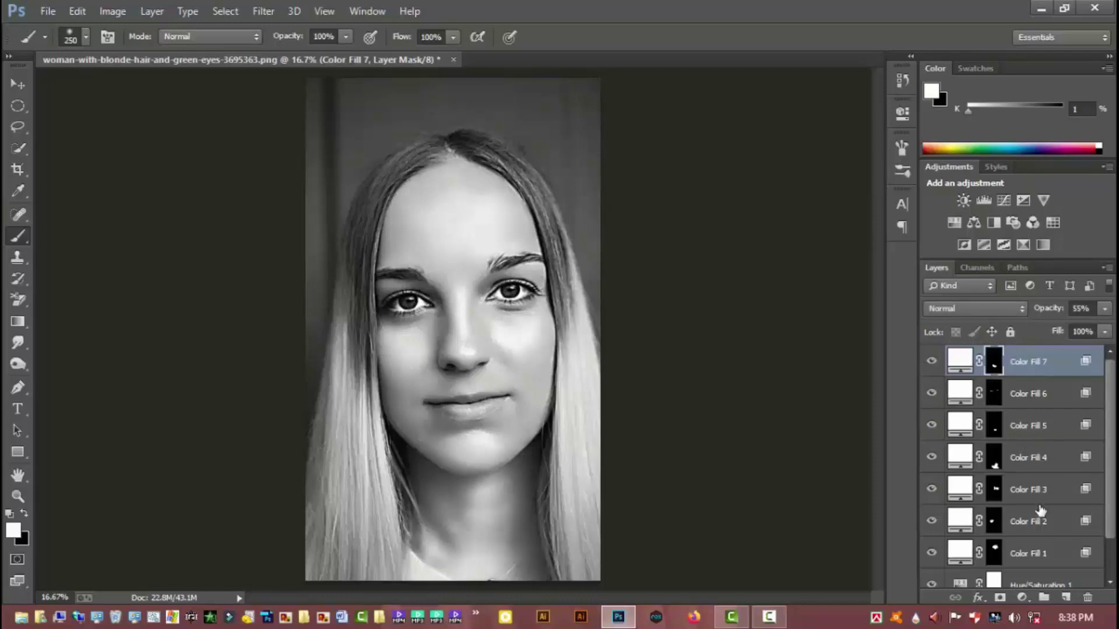
# Add a dark grey Color Fill 8 (48/47/47) using the Multiply blend mode.
pyautogui.click(1023, 599)
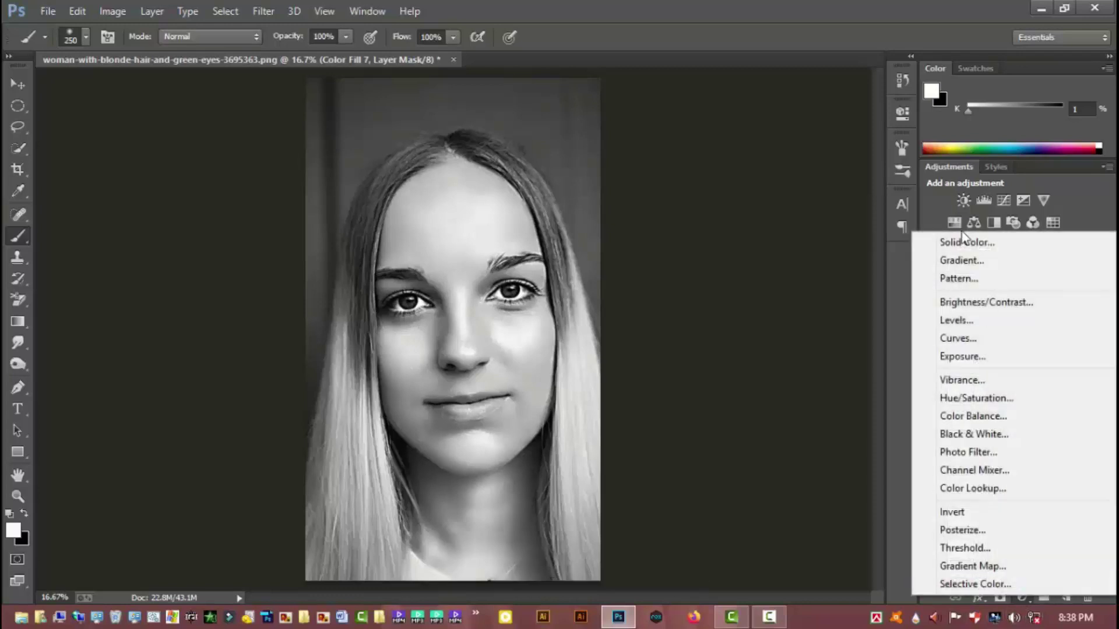
pyautogui.click(970, 246)
pyautogui.moveTo(717, 287); pyautogui.dragTo(624, 298)
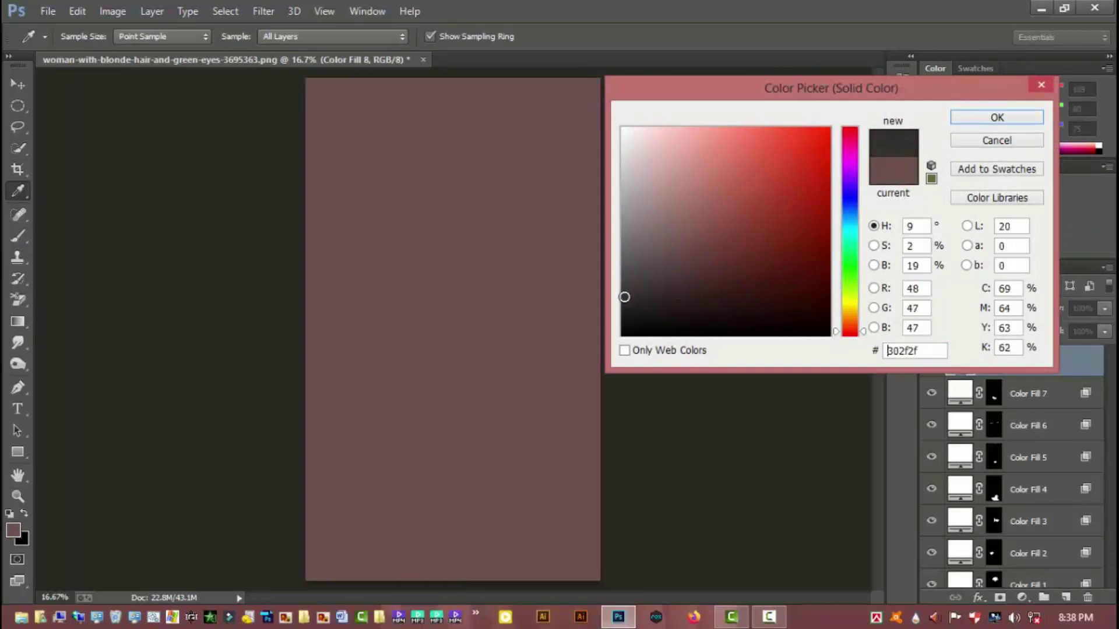
pyautogui.click(992, 118)
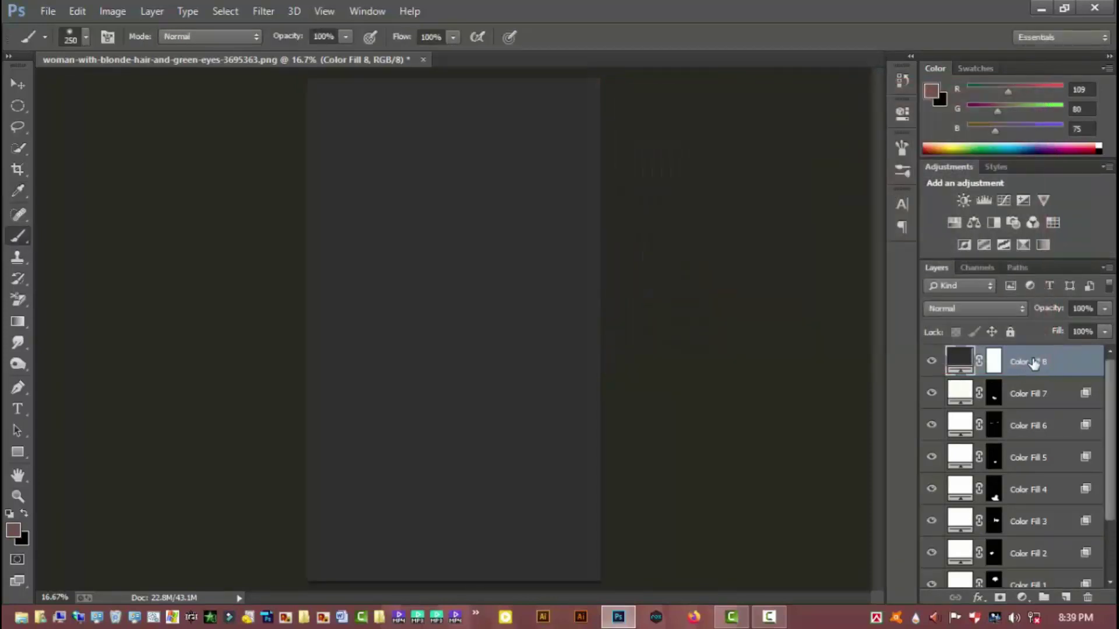
pyautogui.click(987, 308)
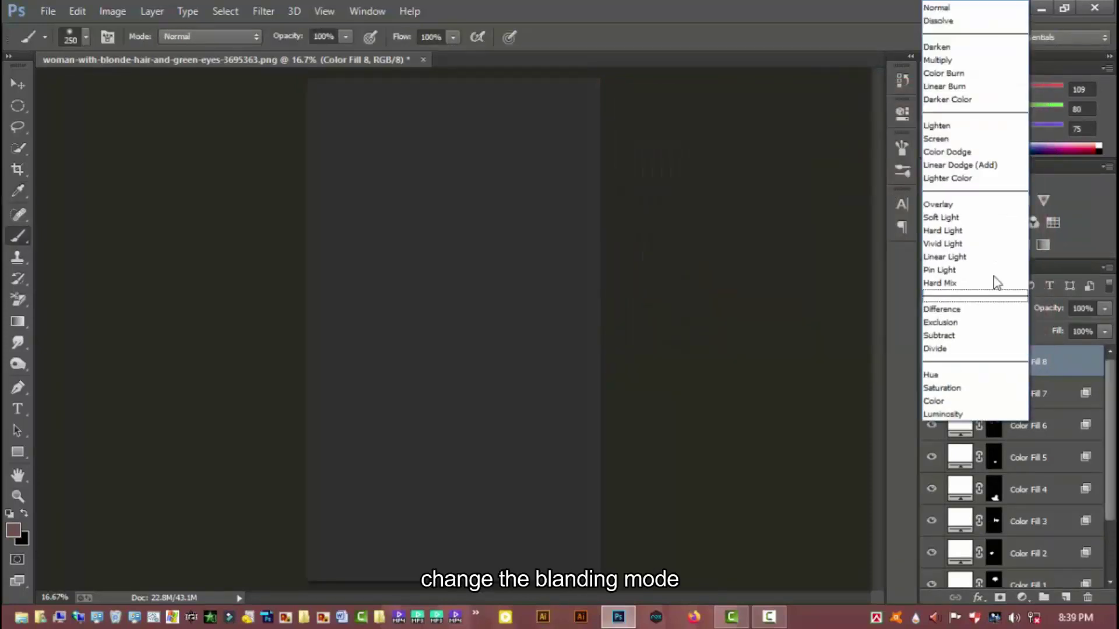
pyautogui.click(951, 61)
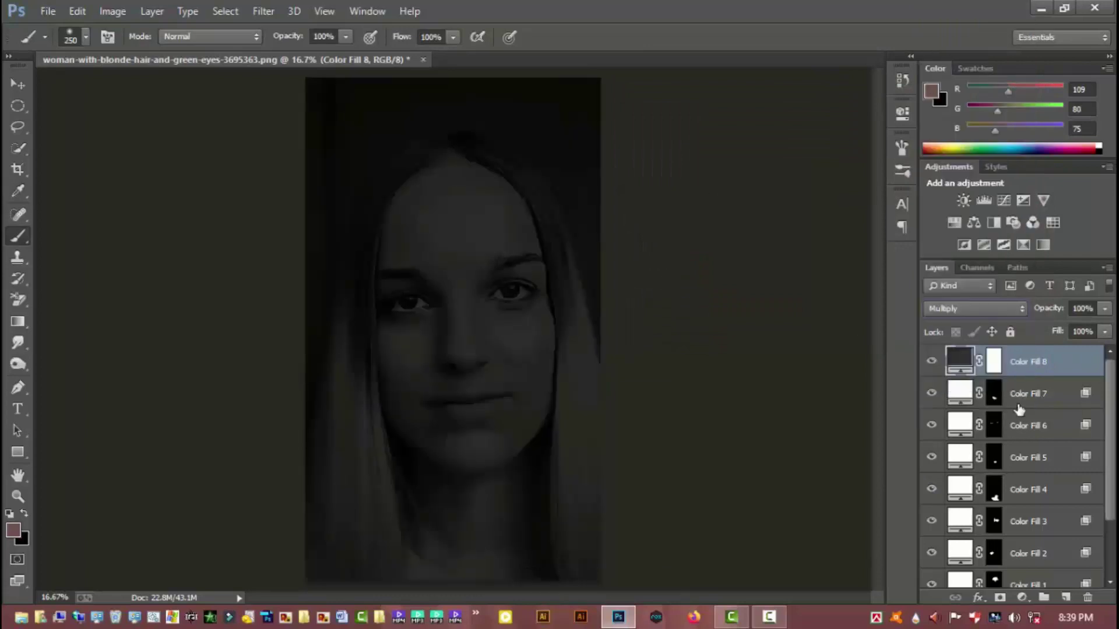
# Set Color Fill 8's Blend If underlying range to 0–33/141 so it darkens only shadows.
pyautogui.doubleClick(1073, 364)
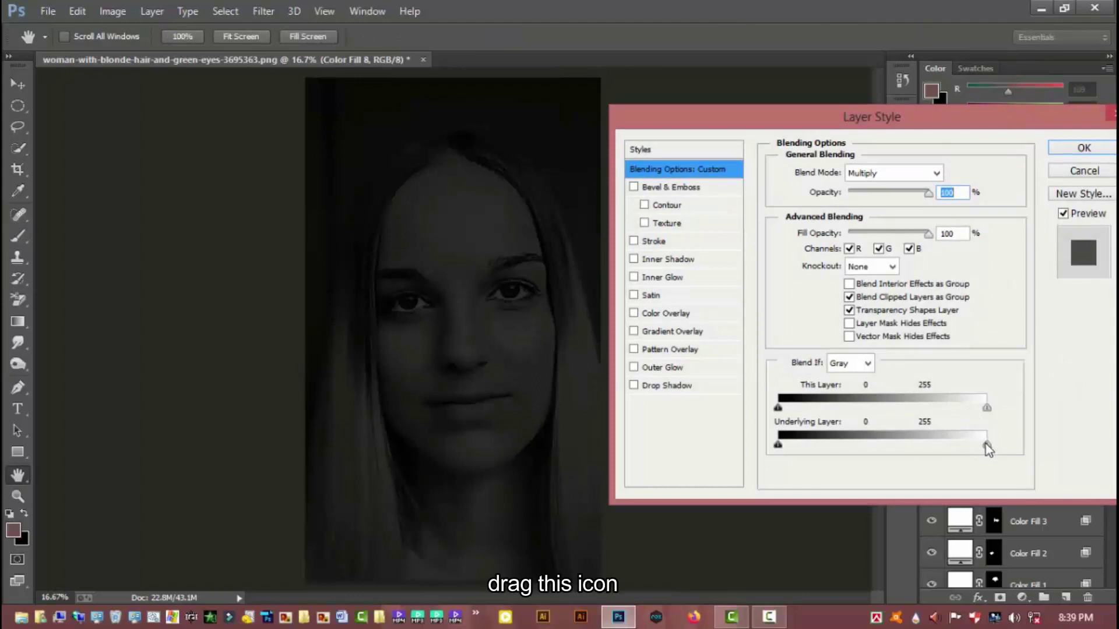
pyautogui.moveTo(980, 449); pyautogui.dragTo(936, 449)
pyautogui.moveTo(903, 447)
pyautogui.mouseDown()
pyautogui.moveTo(794, 449)
pyautogui.moveTo(802, 443)
pyautogui.mouseUp()
pyautogui.moveTo(881, 446)
pyautogui.mouseDown()
pyautogui.moveTo(869, 445)
pyautogui.moveTo(959, 445)
pyautogui.moveTo(908, 439)
pyautogui.moveTo(925, 444)
pyautogui.mouseUp()
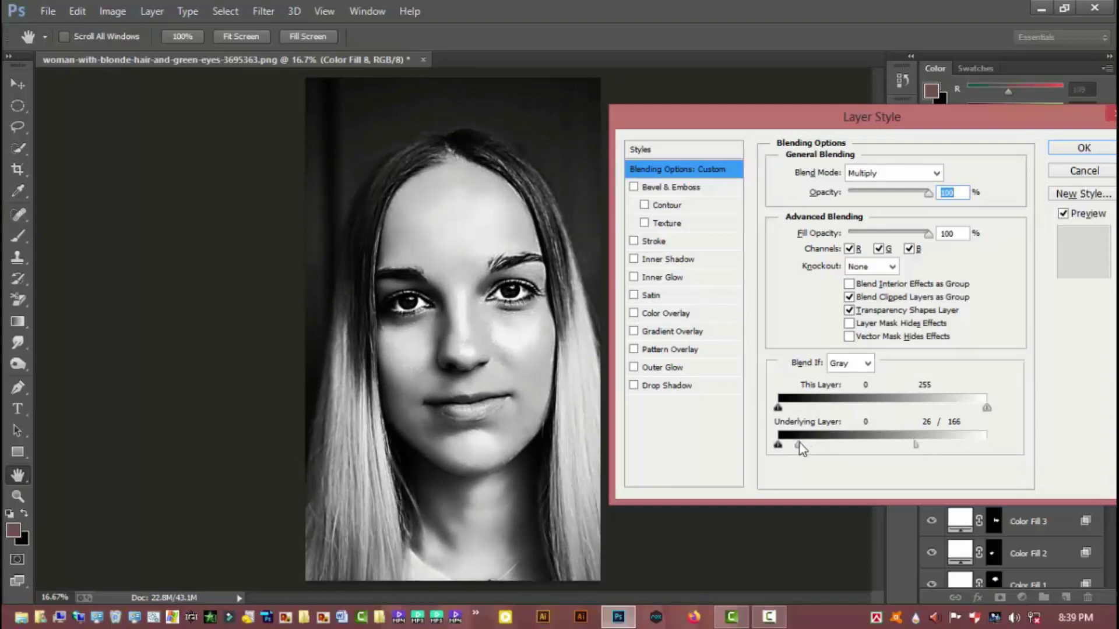
pyautogui.moveTo(800, 443)
pyautogui.mouseDown()
pyautogui.moveTo(831, 444)
pyautogui.moveTo(820, 446)
pyautogui.mouseUp()
pyautogui.moveTo(914, 447); pyautogui.dragTo(895, 444)
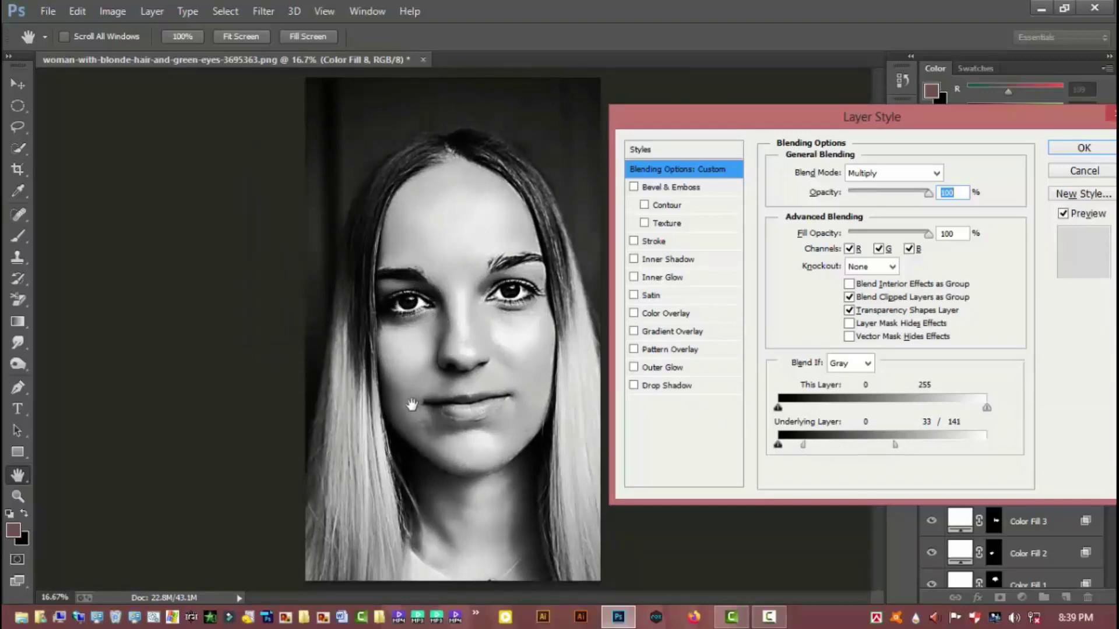
pyautogui.click(1079, 149)
pyautogui.press('b')
pyautogui.hotkey('ctrl', '+')
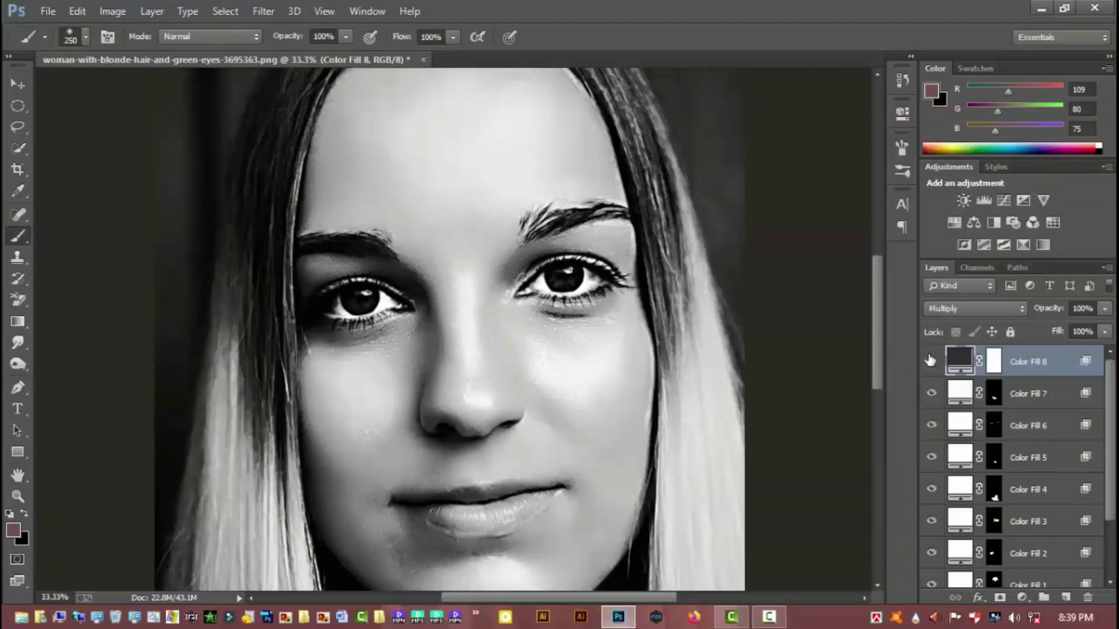
# Invert Color Fill 8's mask to hide it and set a 150-size brush.
pyautogui.click(930, 361)
pyautogui.click(995, 366)
pyautogui.hotkey('ctrl', 'i')
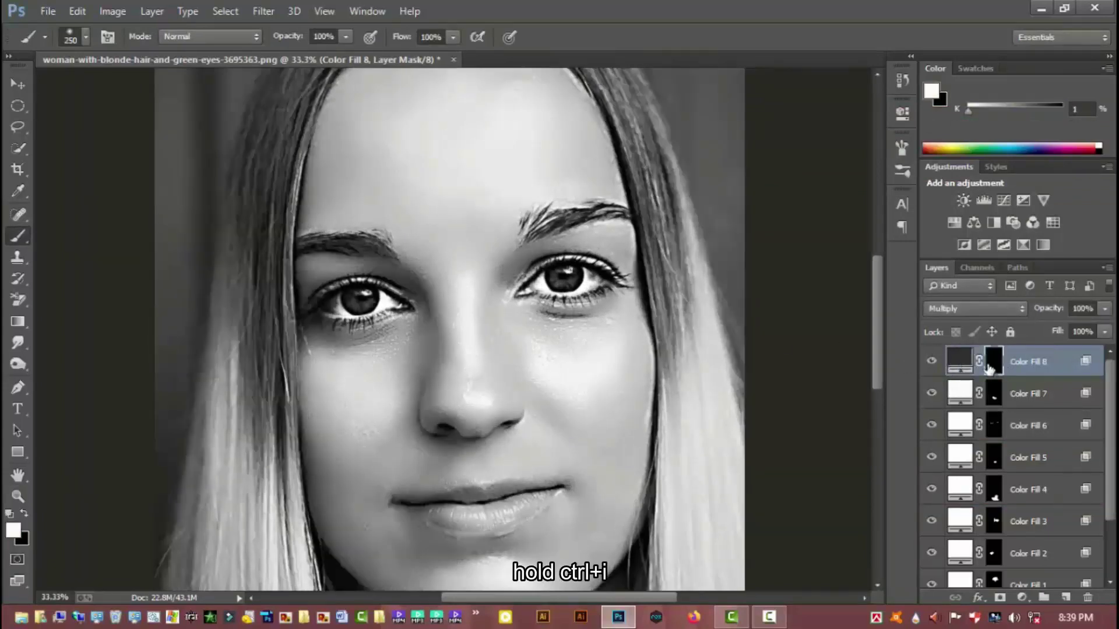
pyautogui.keyDown('ctrl'); pyautogui.click(211, 155); pyautogui.keyUp('ctrl')
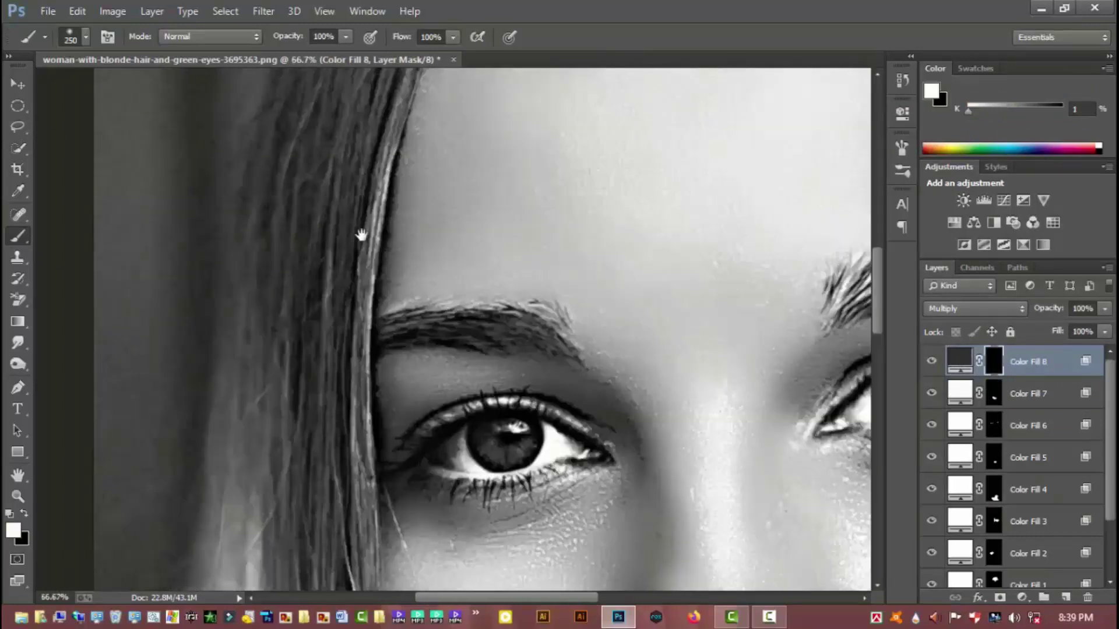
pyautogui.moveTo(361, 234); pyautogui.dragTo(157, 156)
pyautogui.click(18, 532)
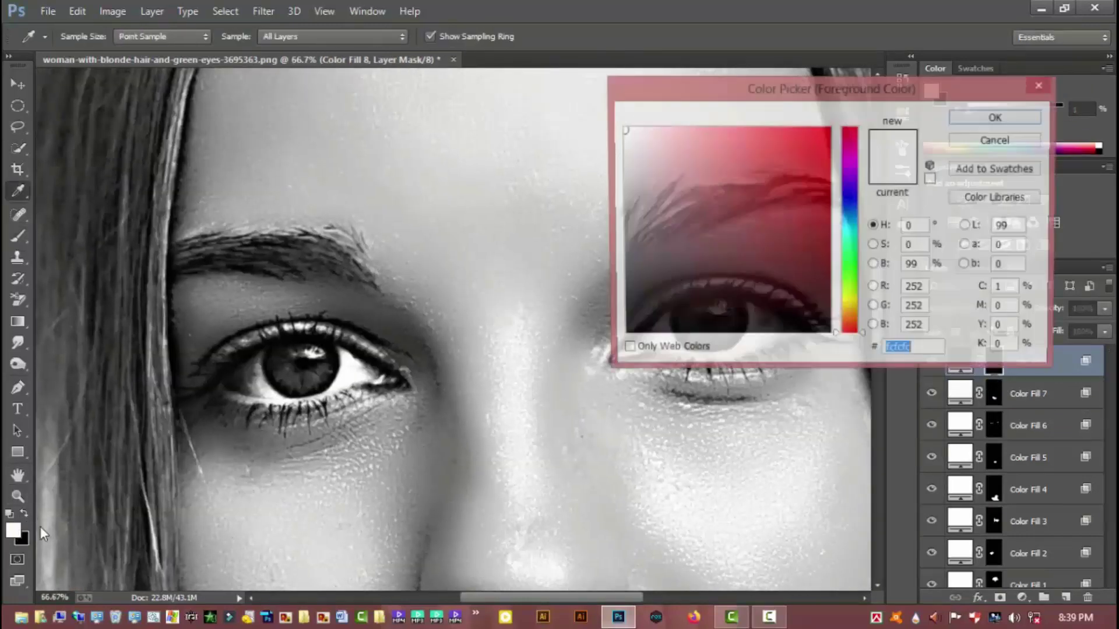
pyautogui.press('Return')
pyautogui.scroll(-3, 445, 290)
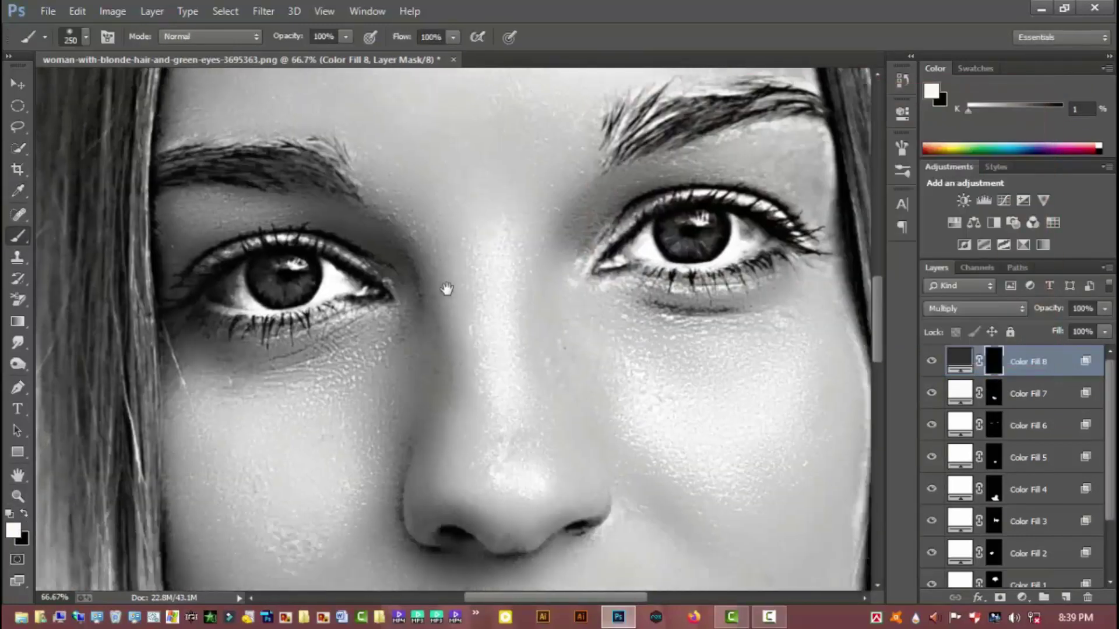
pyautogui.scroll(-3, 400, 305)
pyautogui.press('[')
pyautogui.press('[')
pyautogui.press('[')
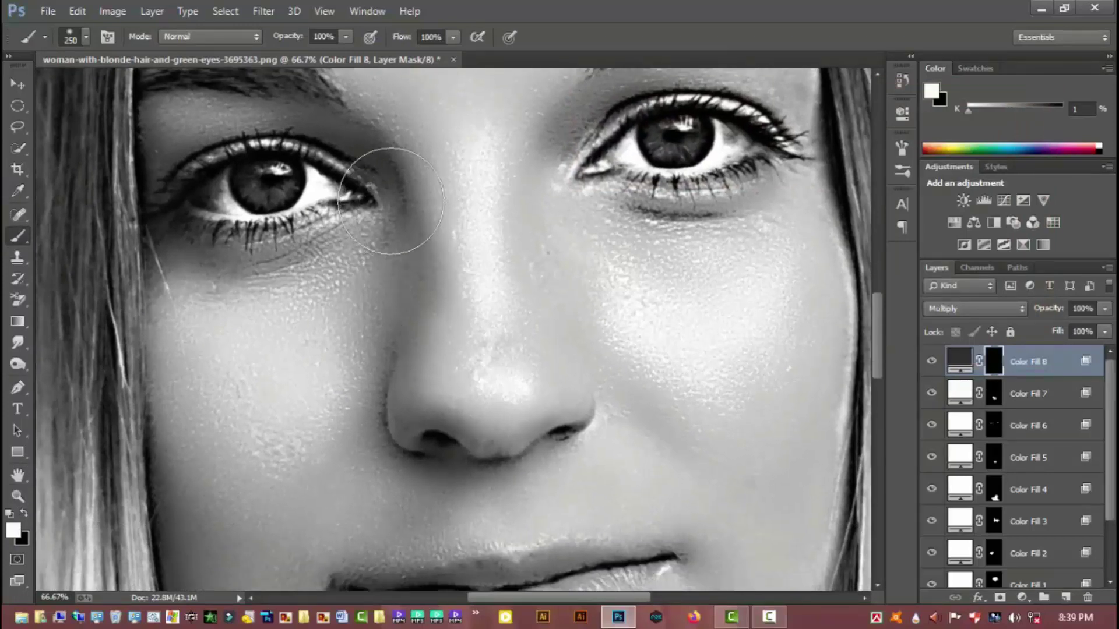
# Paint shading into the mask beside the nose, along the nostril, jawline and left cheek.
pyautogui.moveTo(400, 187)
pyautogui.mouseDown()
pyautogui.moveTo(412, 271)
pyautogui.moveTo(392, 350)
pyautogui.moveTo(406, 194)
pyautogui.moveTo(349, 134)
pyautogui.moveTo(253, 120)
pyautogui.mouseUp()
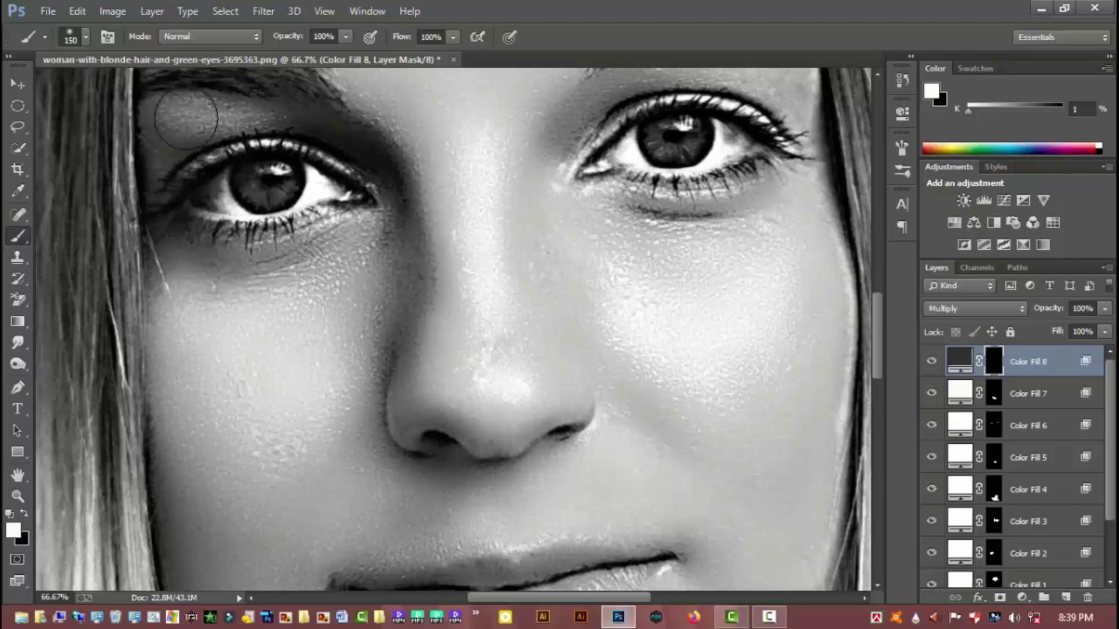
pyautogui.scroll(-4, 445, 294)
pyautogui.press('[')
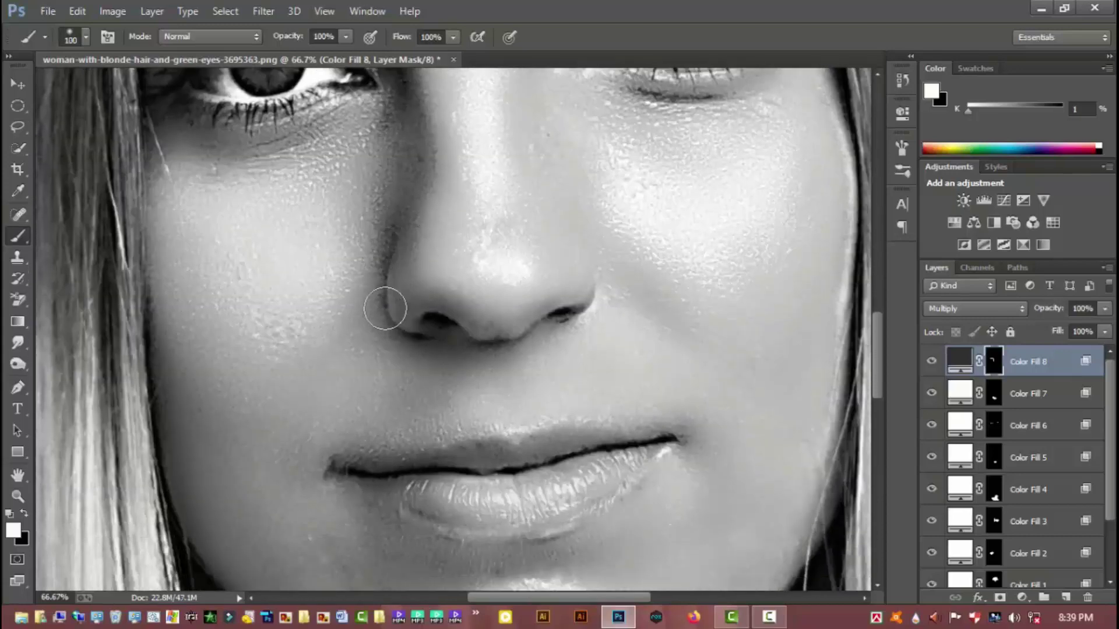
pyautogui.moveTo(380, 275)
pyautogui.mouseDown()
pyautogui.moveTo(407, 314)
pyautogui.moveTo(392, 299)
pyautogui.moveTo(495, 323)
pyautogui.mouseUp()
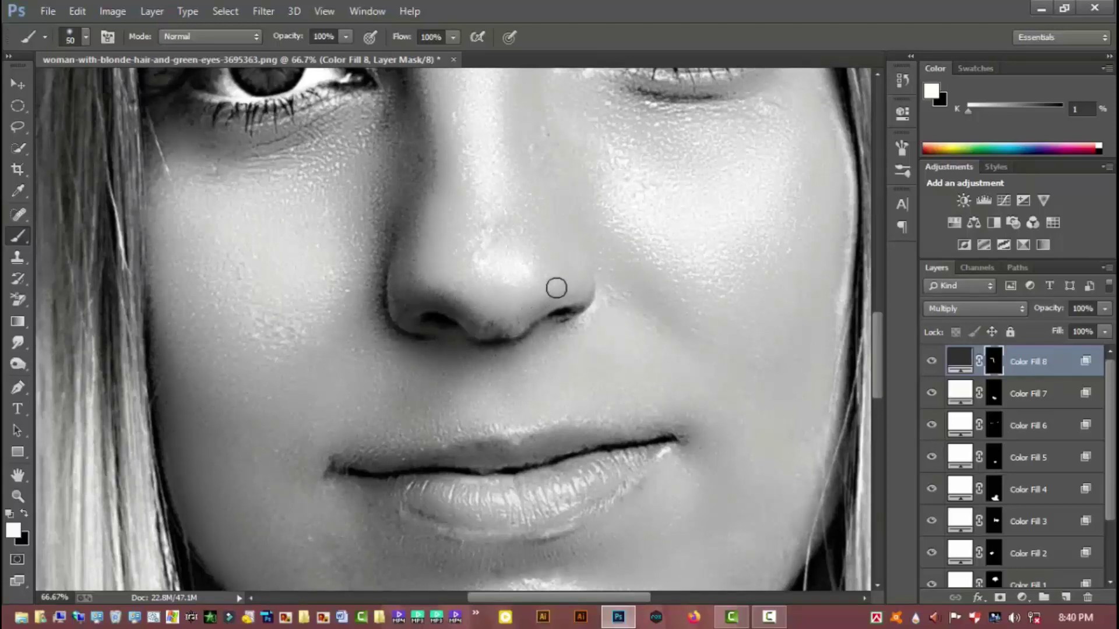
pyautogui.keyDown('alt'); pyautogui.click(528, 302); pyautogui.keyUp('alt')
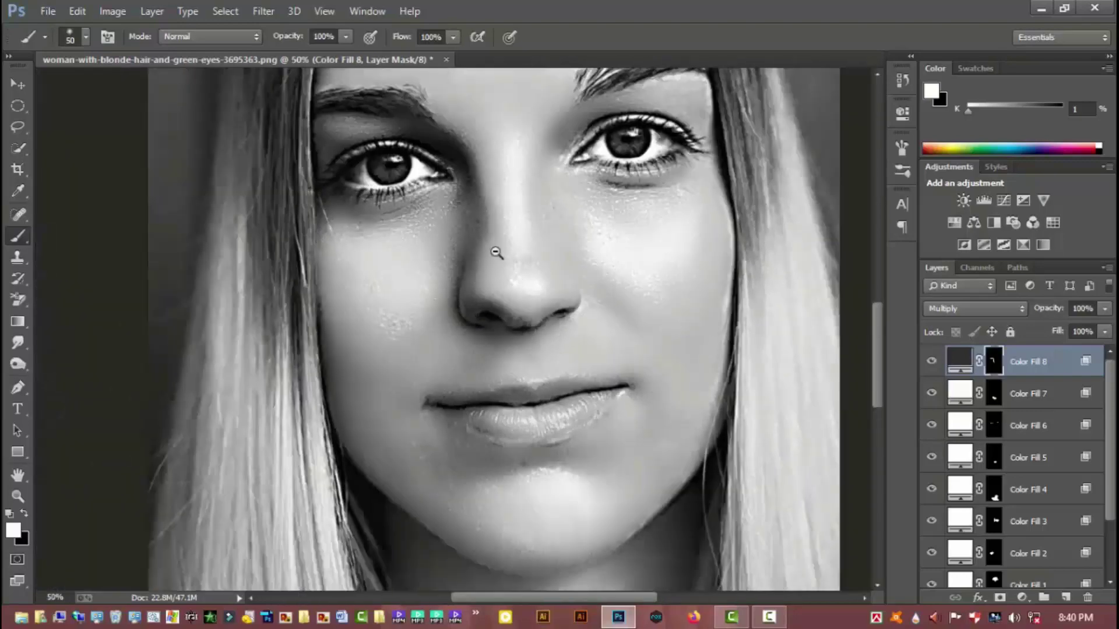
pyautogui.keyDown('alt'); pyautogui.click(496, 252); pyautogui.keyUp('alt')
pyautogui.moveTo(475, 392); pyautogui.dragTo(423, 409)
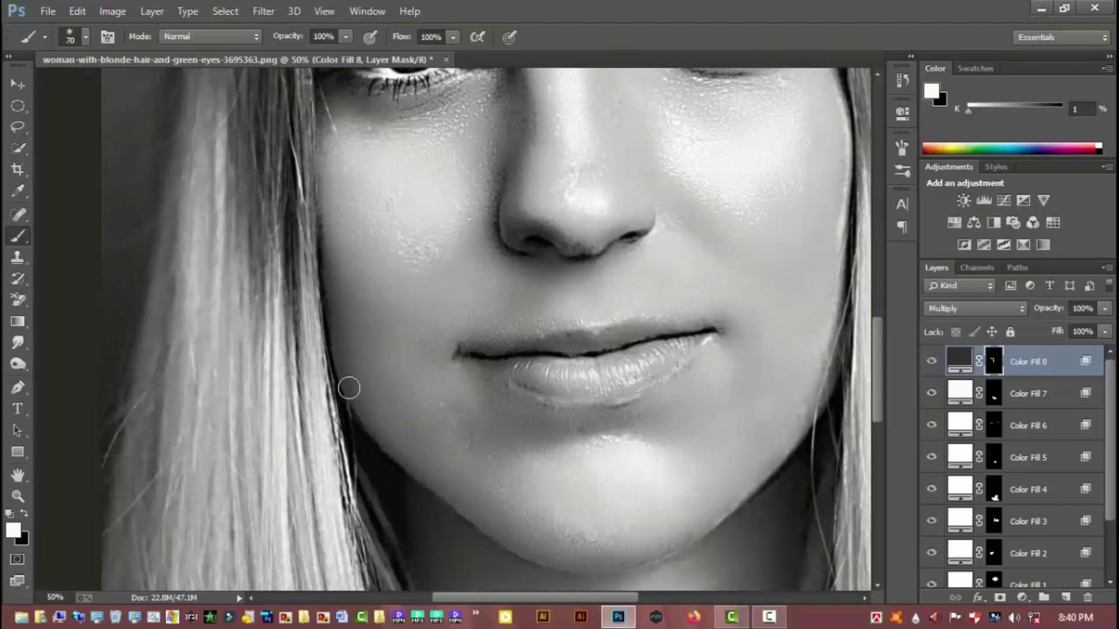
pyautogui.moveTo(351, 372)
pyautogui.mouseDown()
pyautogui.moveTo(557, 543)
pyautogui.moveTo(599, 552)
pyautogui.mouseUp()
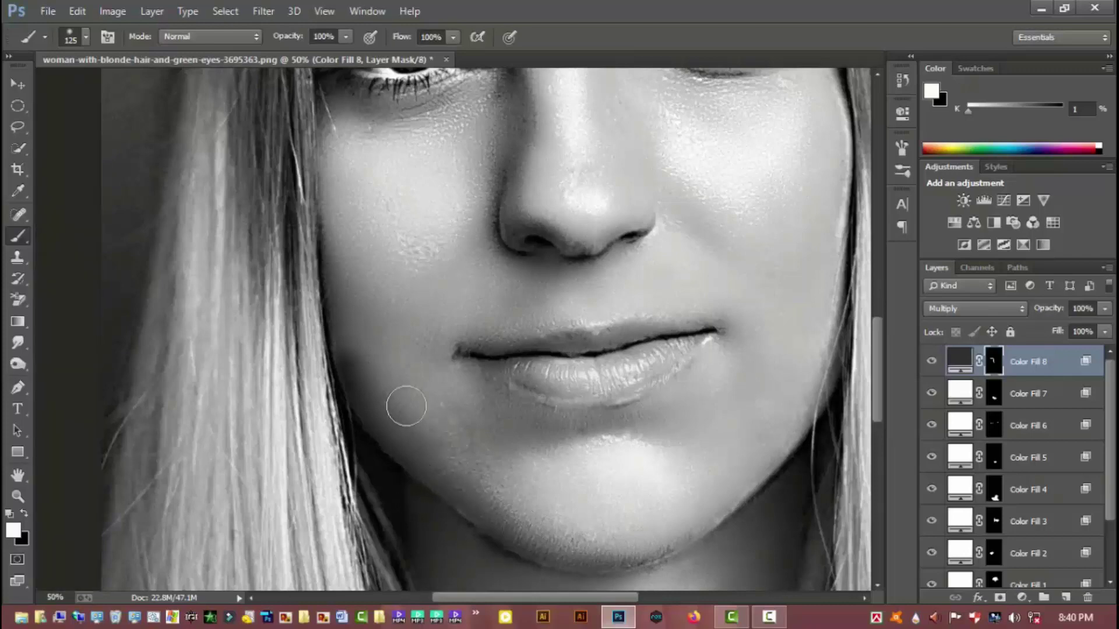
pyautogui.moveTo(406, 407)
pyautogui.mouseDown()
pyautogui.moveTo(350, 342)
pyautogui.moveTo(332, 201)
pyautogui.mouseUp()
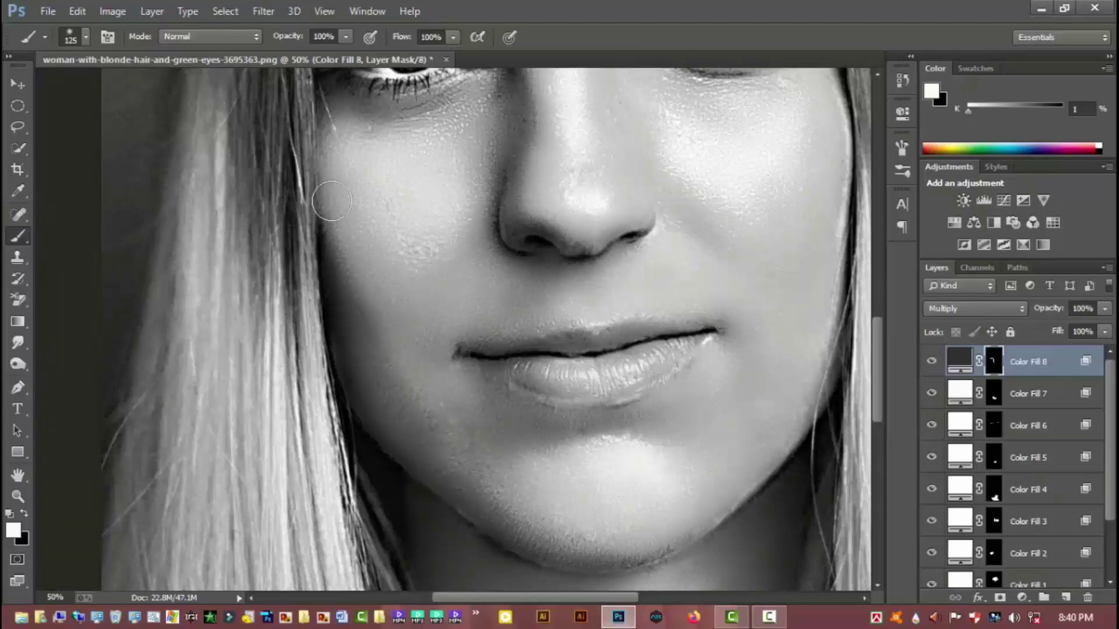
pyautogui.moveTo(327, 157)
pyautogui.mouseDown()
pyautogui.moveTo(380, 324)
pyautogui.moveTo(427, 407)
pyautogui.moveTo(375, 348)
pyautogui.moveTo(483, 477)
pyautogui.mouseUp()
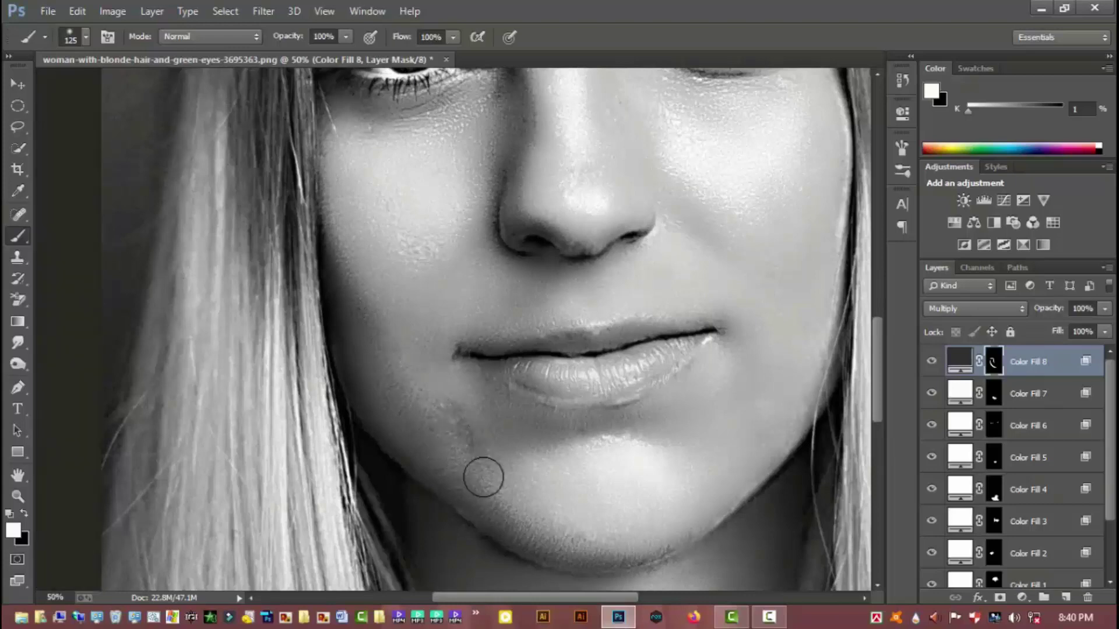
pyautogui.hotkey('ctrl', 'z')
# Lower Color Fill 8's opacity to 58%.
pyautogui.keyDown('alt'); pyautogui.click(533, 397); pyautogui.keyUp('alt')
pyautogui.keyDown('alt'); pyautogui.click(534, 397); pyautogui.keyUp('alt')
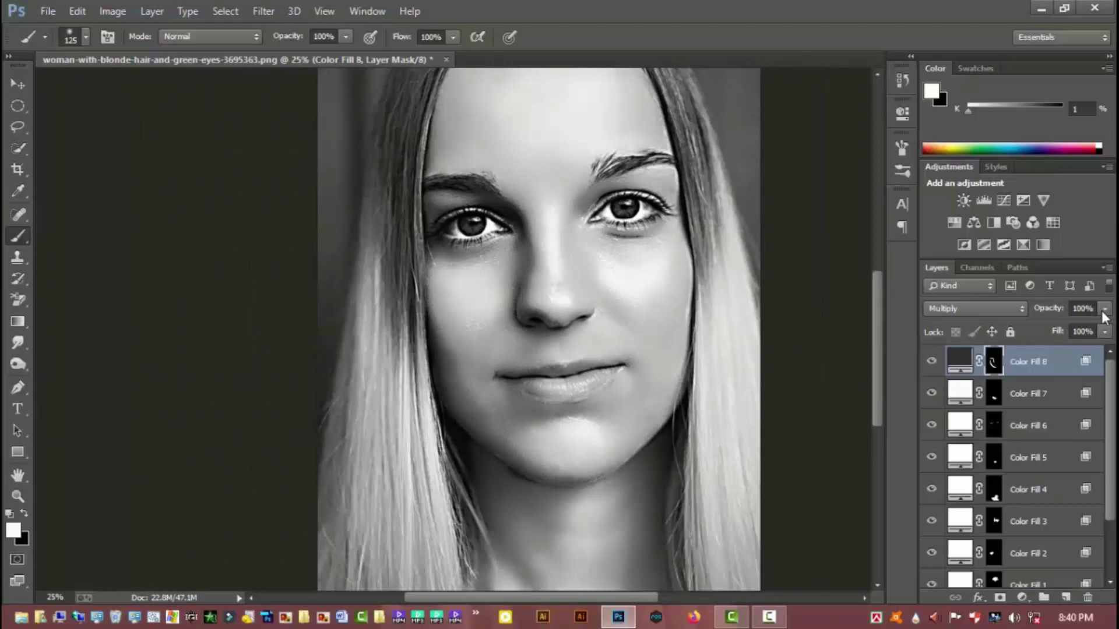
pyautogui.click(1103, 312)
pyautogui.click(1067, 327)
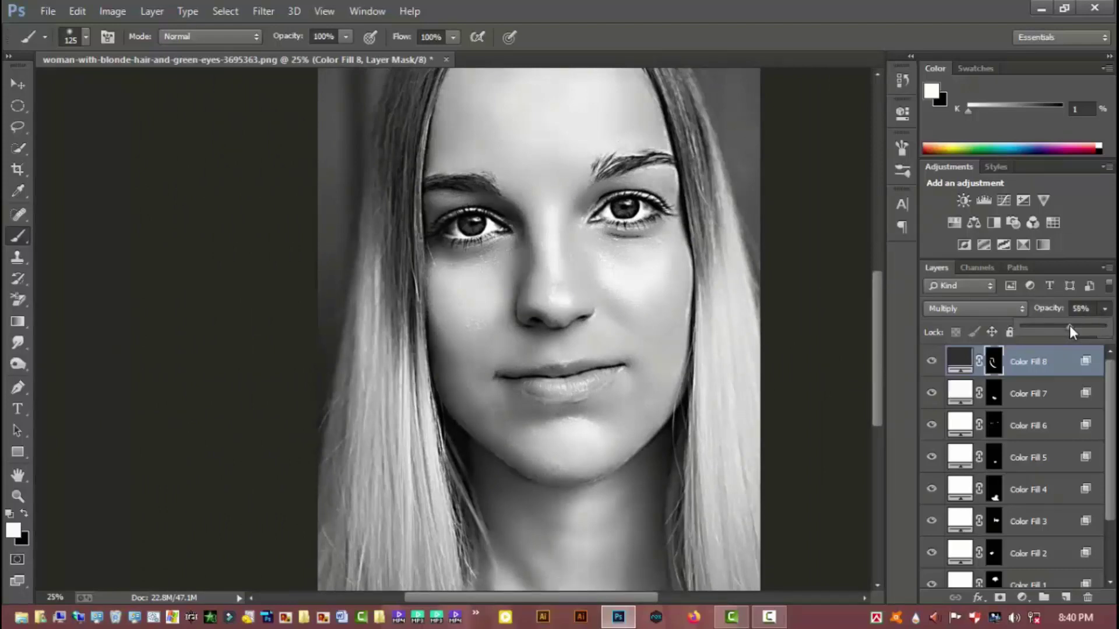
pyautogui.moveTo(1069, 325); pyautogui.dragTo(1070, 325)
pyautogui.hotkey('ctrl', '-')
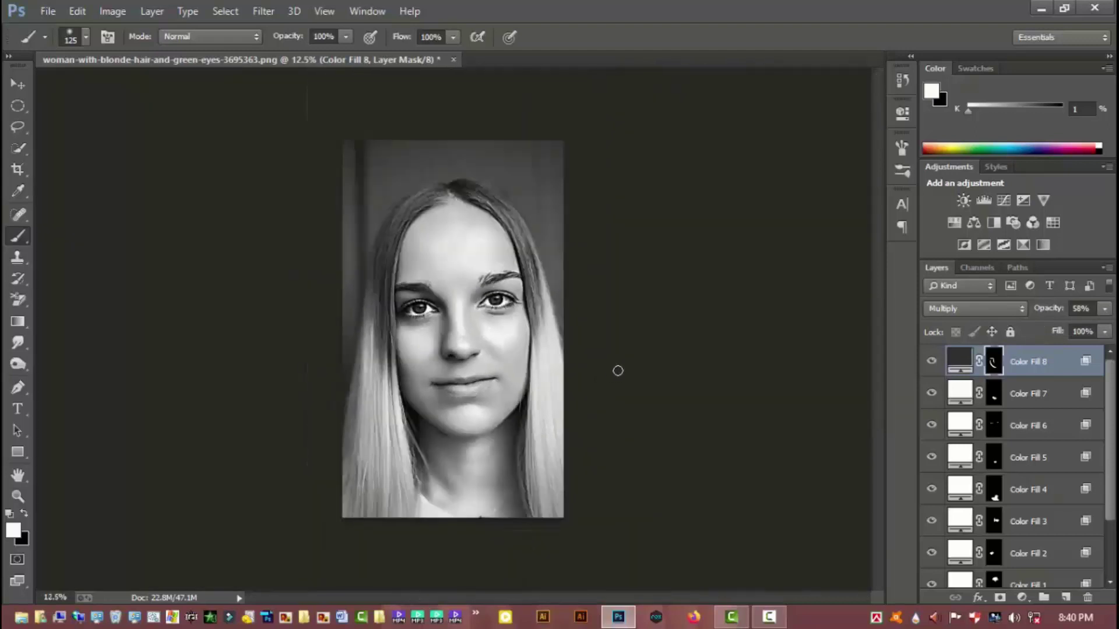
# Add a #292828 Color Fill 9 set to Multiply blend mode.
pyautogui.click(930, 363)
pyautogui.click(929, 363)
pyautogui.click(1021, 597)
pyautogui.click(956, 237)
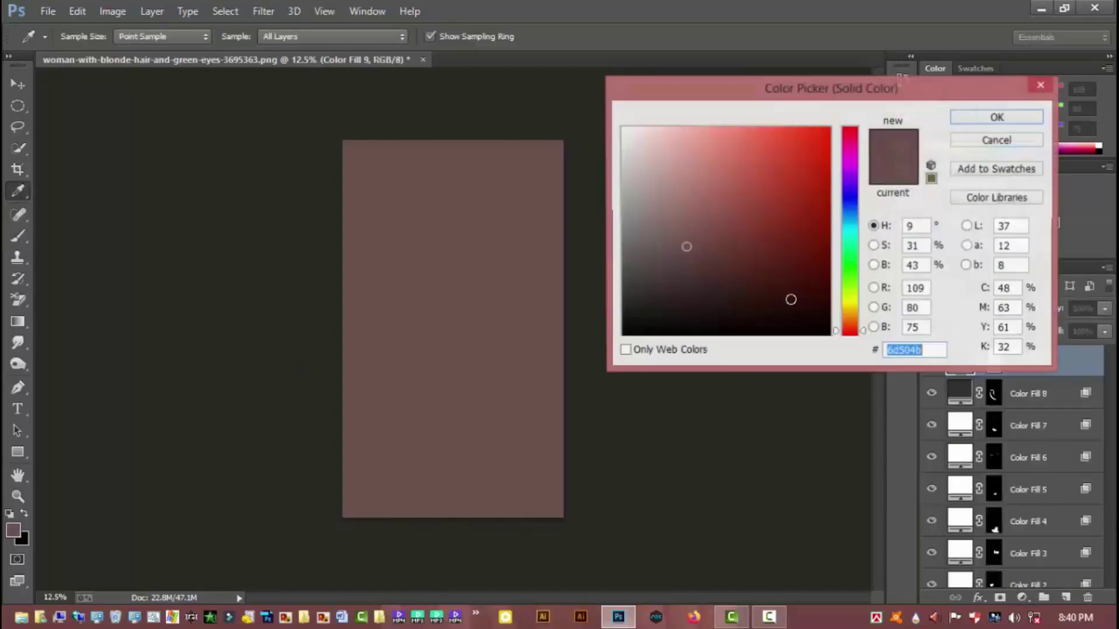
pyautogui.write('292828')
pyautogui.click(995, 119)
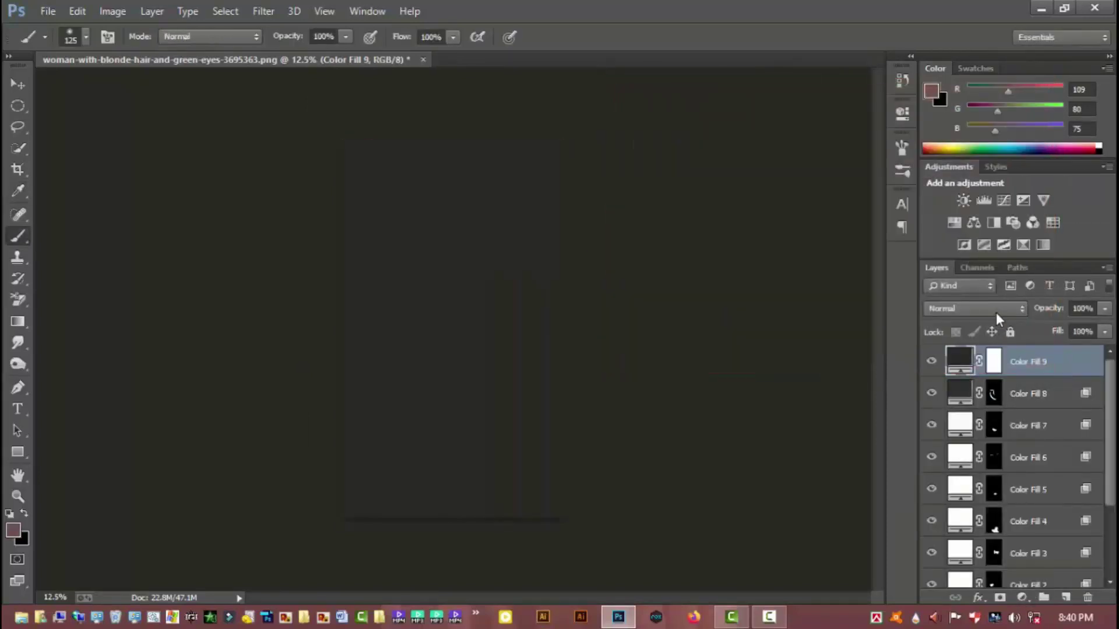
pyautogui.click(991, 308)
pyautogui.click(946, 56)
# Limit Color Fill 9 to darker tones with Blend If underlying range 51/148.
pyautogui.doubleClick(1076, 364)
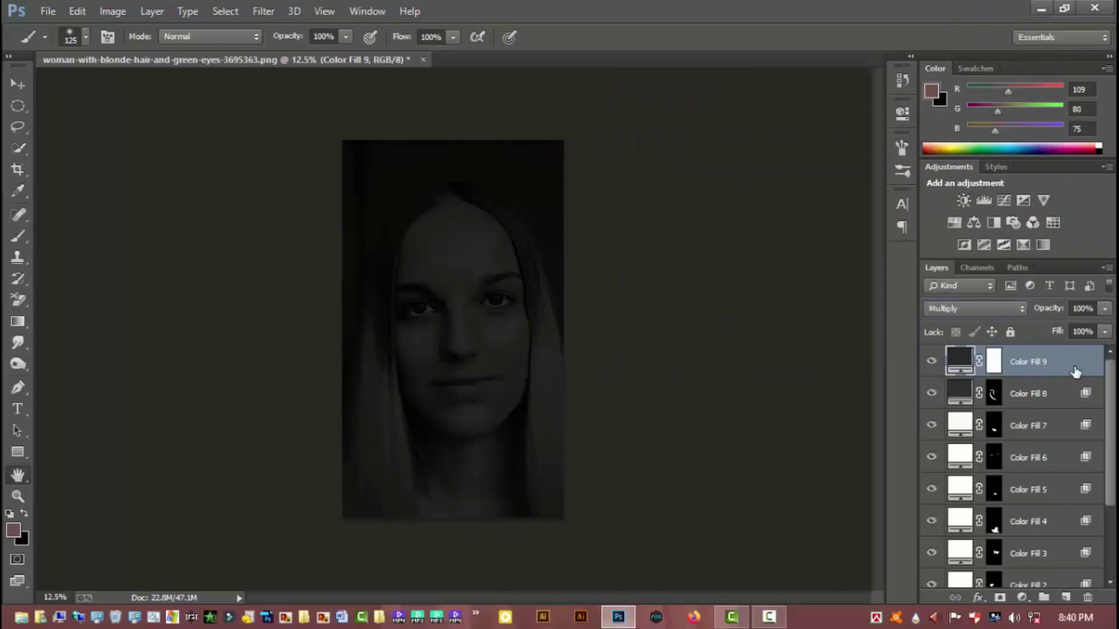
pyautogui.moveTo(986, 443); pyautogui.dragTo(821, 446)
pyautogui.moveTo(911, 444); pyautogui.dragTo(901, 444)
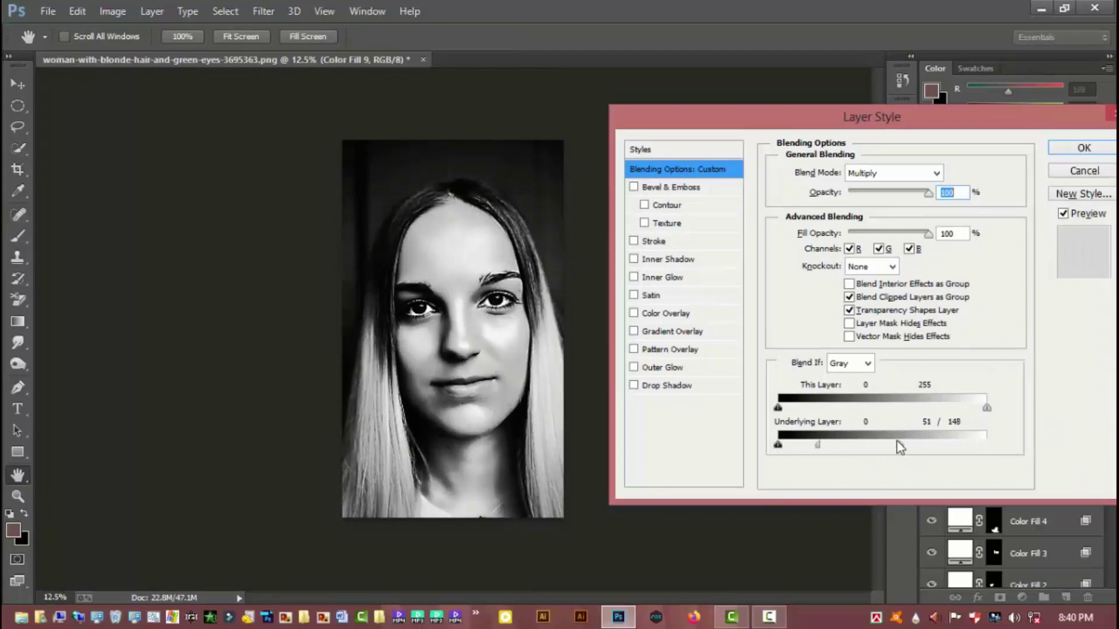
pyautogui.click(1084, 148)
pyautogui.click(932, 361)
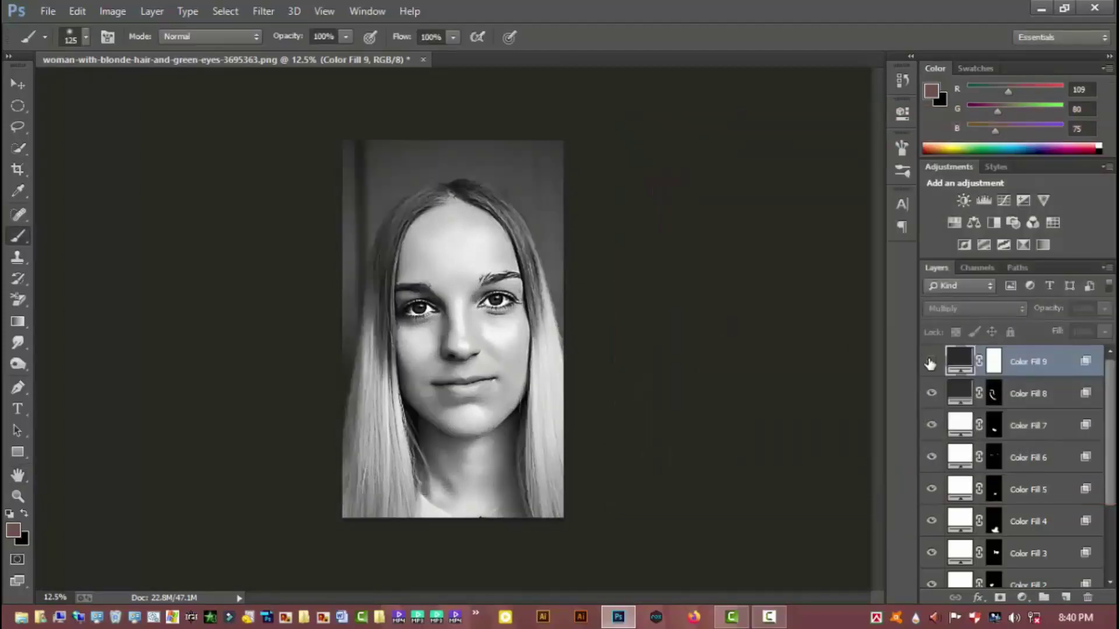
# Invert Color Fill 9's mask and paint shadow onto both sides of the neck with a 400 brush.
pyautogui.scroll(1, 539, 357)
pyautogui.moveTo(561, 268); pyautogui.dragTo(550, 200)
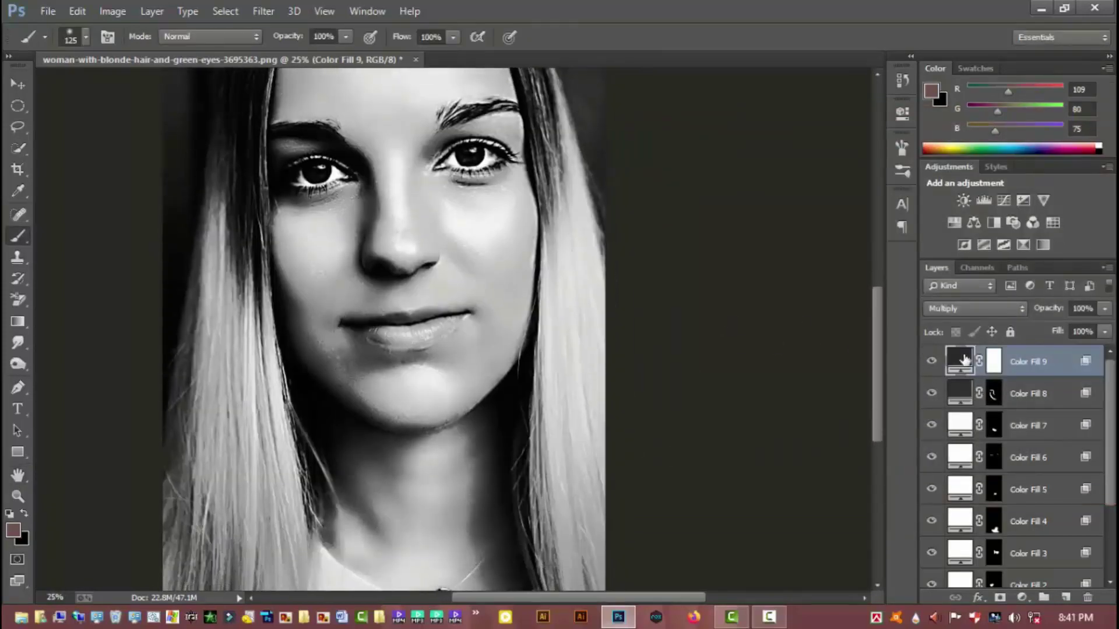
pyautogui.click(994, 361)
pyautogui.hotkey('ctrl', 'i')
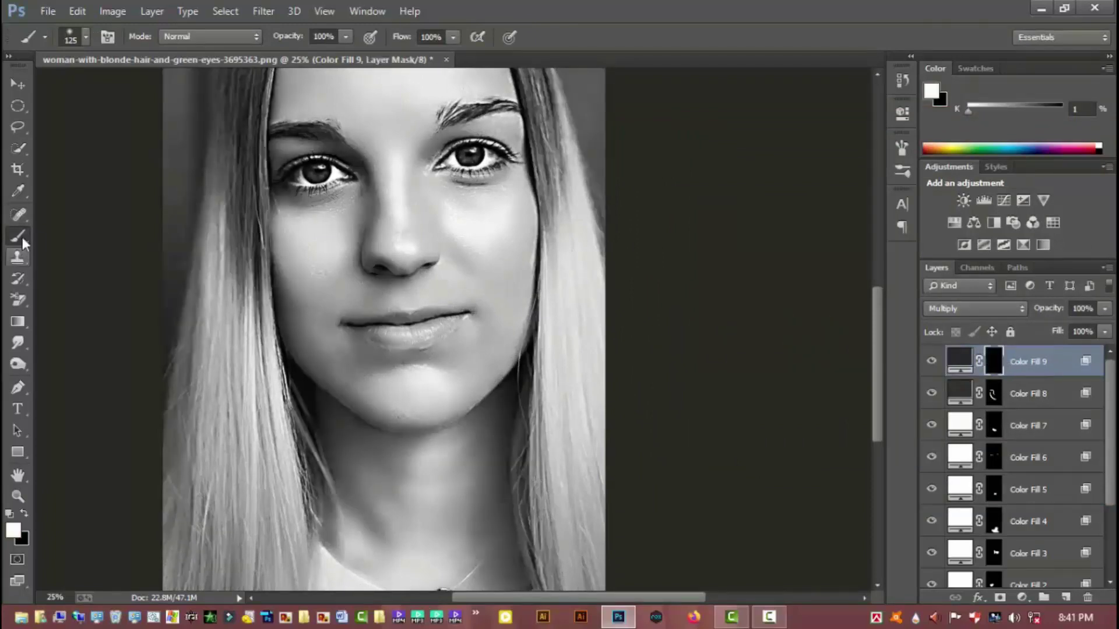
pyautogui.hotkey('ctrl', '+')
pyautogui.moveTo(542, 435)
pyautogui.mouseDown()
pyautogui.moveTo(484, 341)
pyautogui.moveTo(445, 450)
pyautogui.moveTo(482, 545)
pyautogui.mouseUp()
pyautogui.press(']')
pyautogui.moveTo(219, 362)
pyautogui.mouseDown()
pyautogui.moveTo(230, 474)
pyautogui.moveTo(199, 338)
pyautogui.mouseUp()
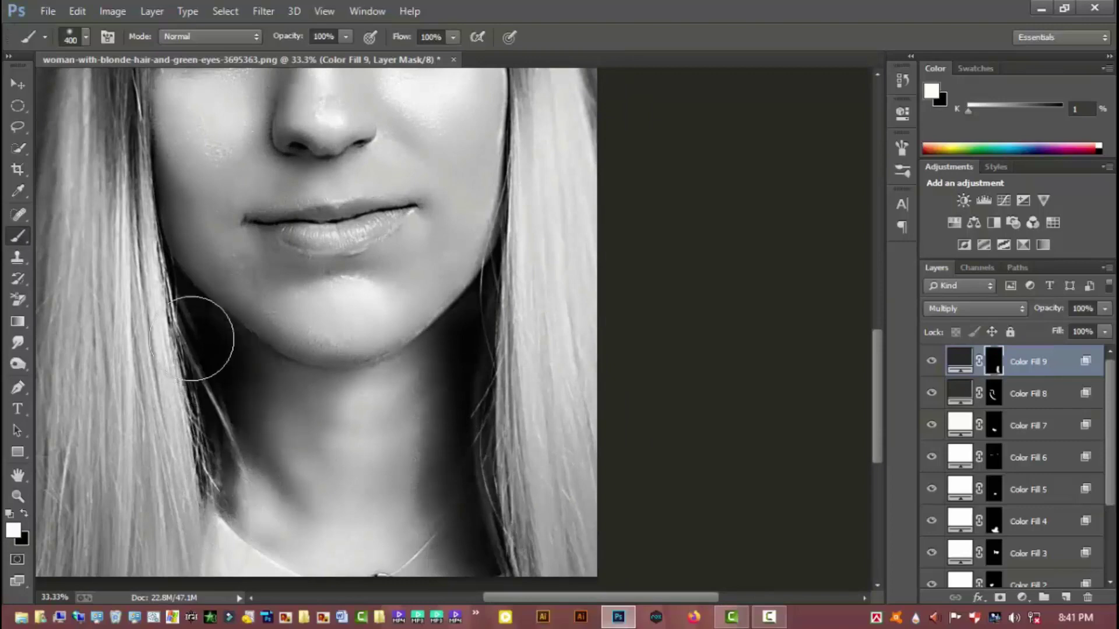
pyautogui.moveTo(430, 449); pyautogui.dragTo(481, 537)
# Darken the hair strands beside the face and the right eyebrow, then lower opacity to 48%.
pyautogui.moveTo(497, 289); pyautogui.dragTo(541, 415)
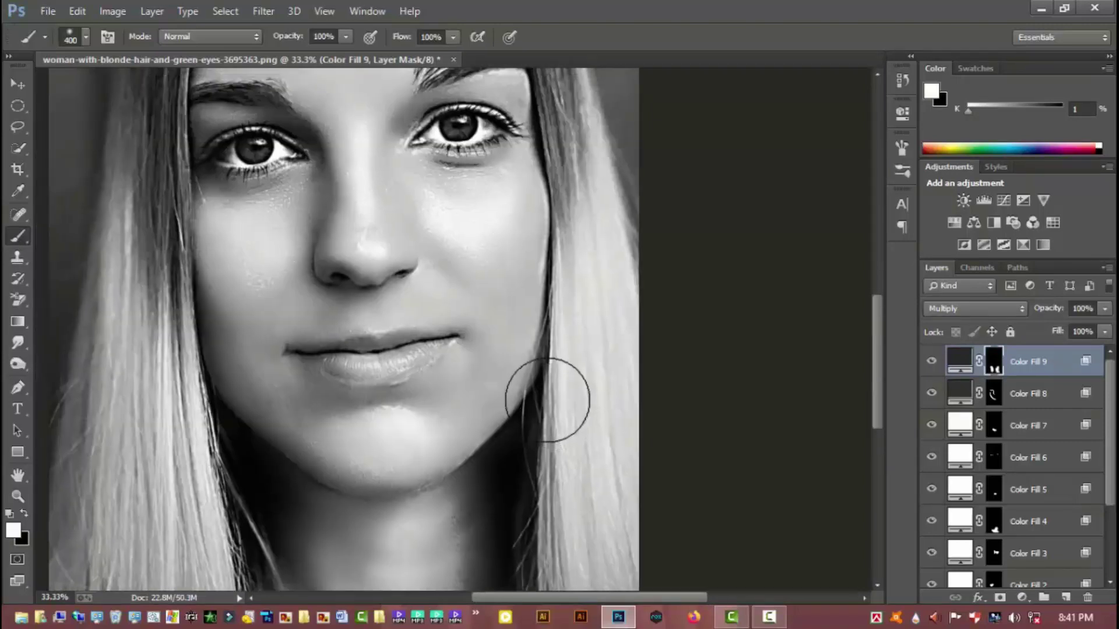
pyautogui.press('[')
pyautogui.press('[')
pyautogui.moveTo(182, 278); pyautogui.dragTo(155, 169)
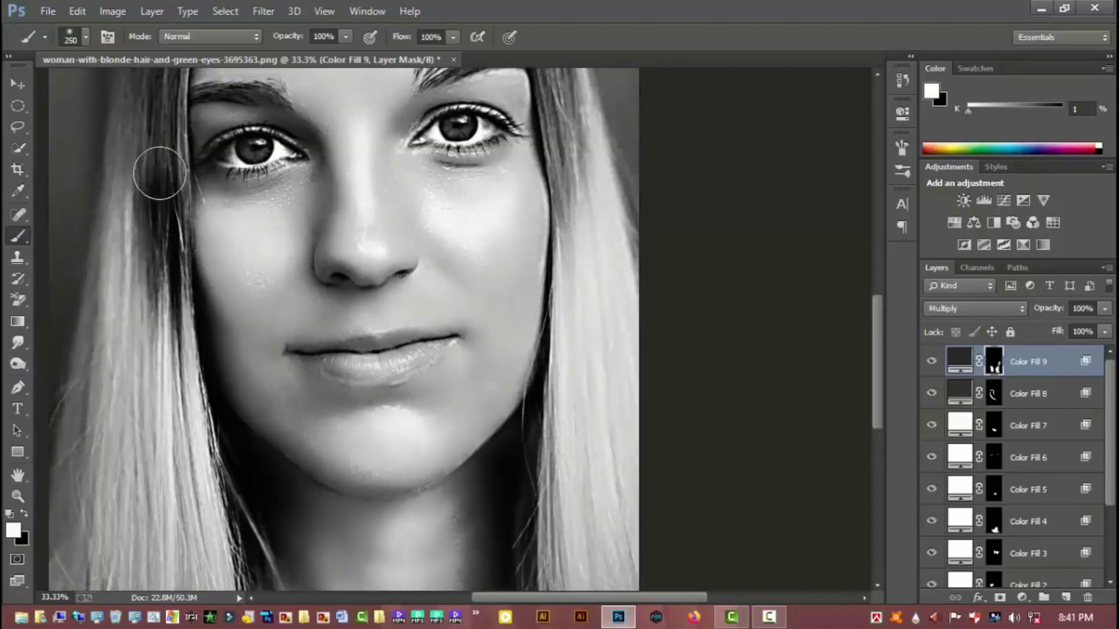
pyautogui.hotkey('ctrl', 'z')
pyautogui.moveTo(225, 400); pyautogui.dragTo(166, 261)
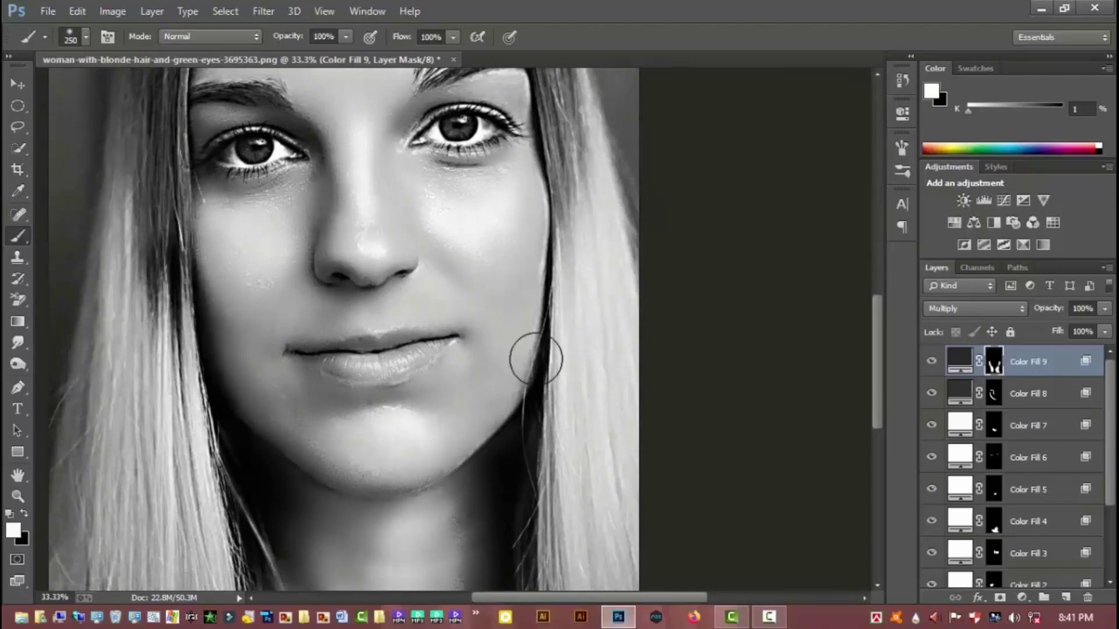
pyautogui.moveTo(537, 358); pyautogui.dragTo(560, 489)
pyautogui.press('[')
pyautogui.press('[')
pyautogui.press('[')
pyautogui.moveTo(522, 246); pyautogui.dragTo(529, 392)
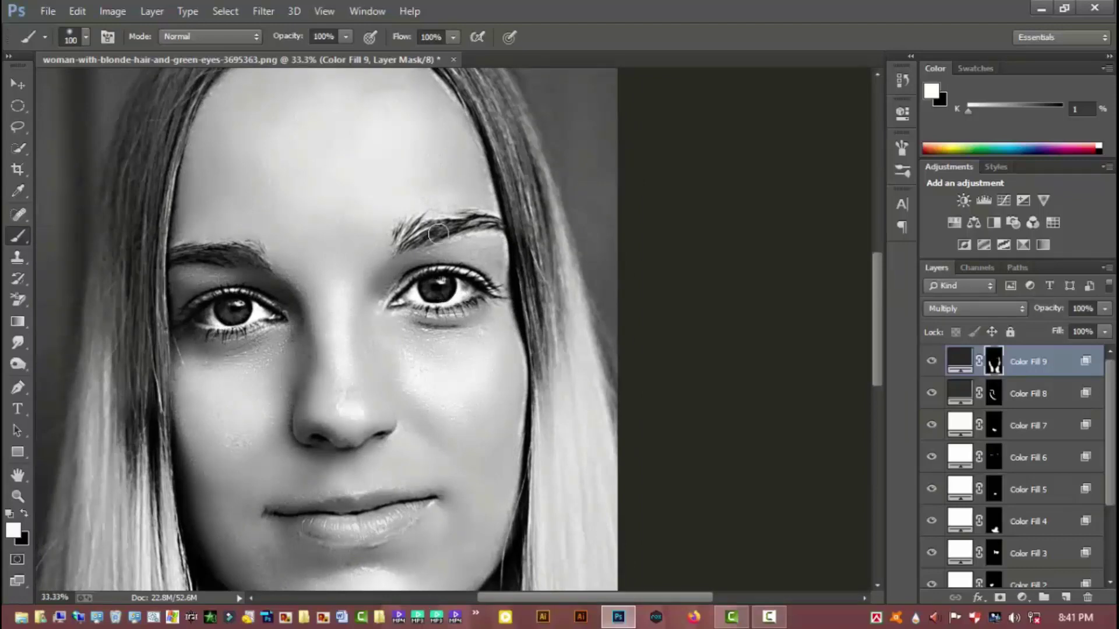
pyautogui.moveTo(438, 233); pyautogui.dragTo(480, 225)
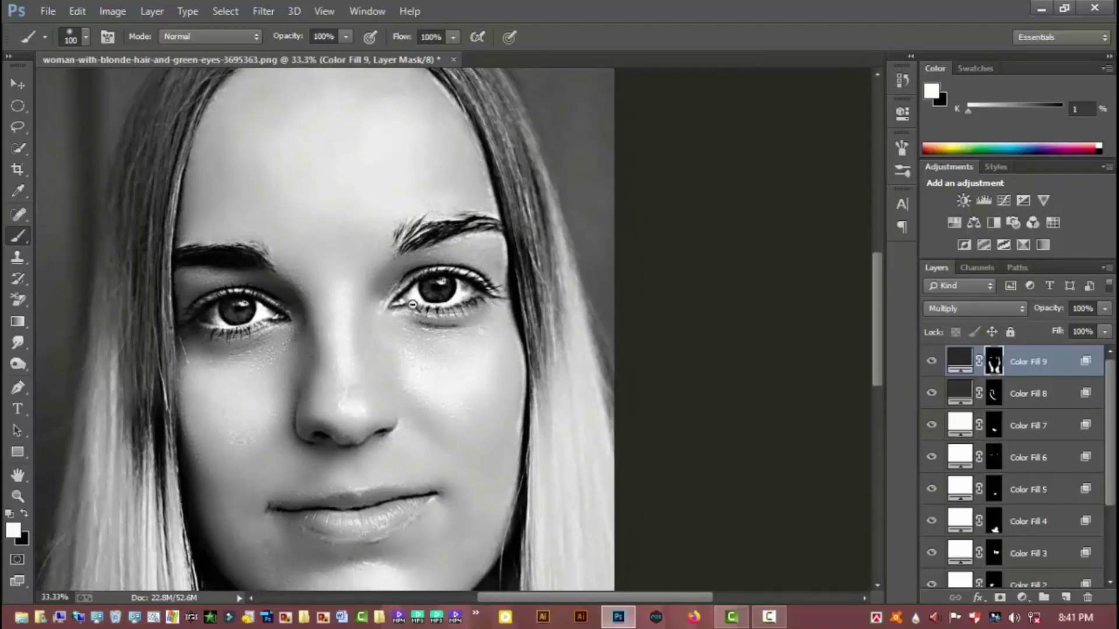
pyautogui.moveTo(326, 326); pyautogui.dragTo(291, 326)
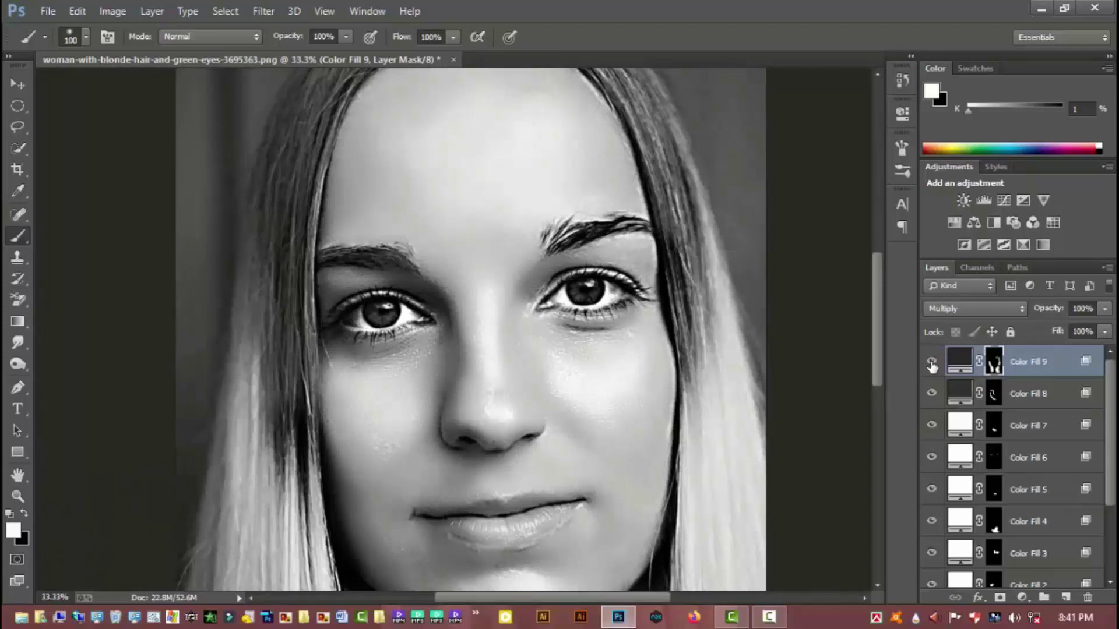
pyautogui.hotkey('ctrl', '-')
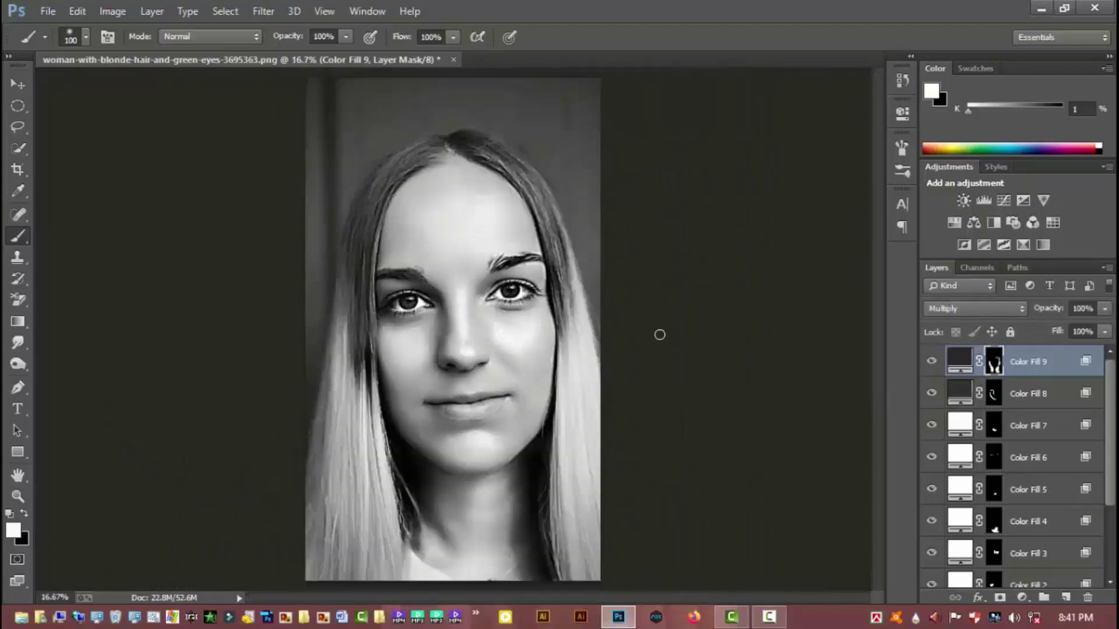
pyautogui.click(1105, 309)
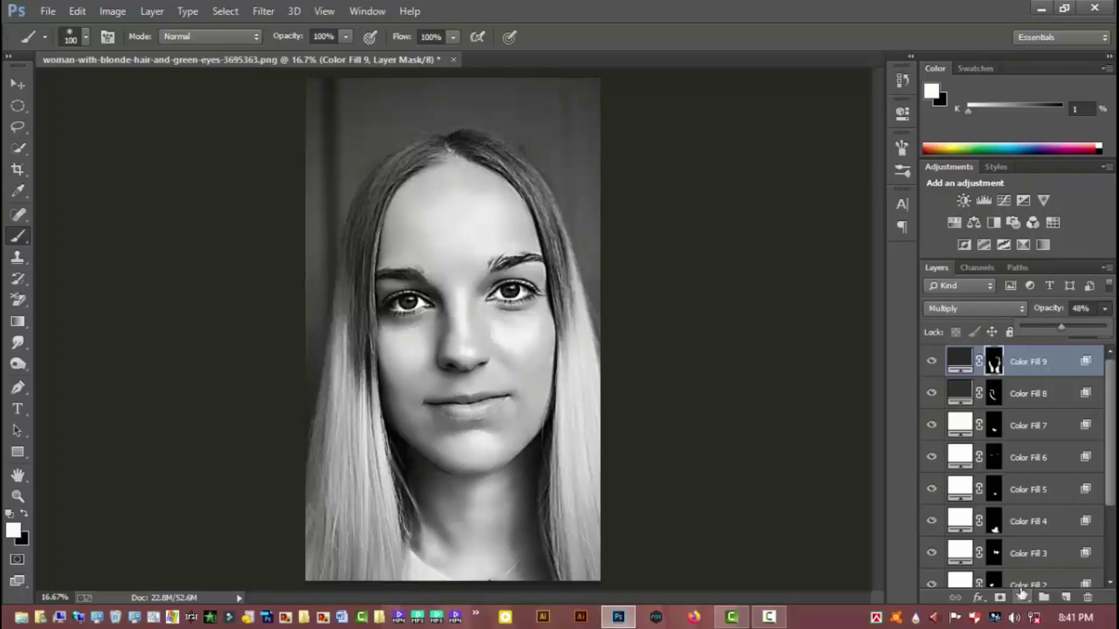
# Hide Hue/Saturation 1 to restore colour, then select Color Fill 6 through Hue/Saturation 1.
pyautogui.click(929, 363)
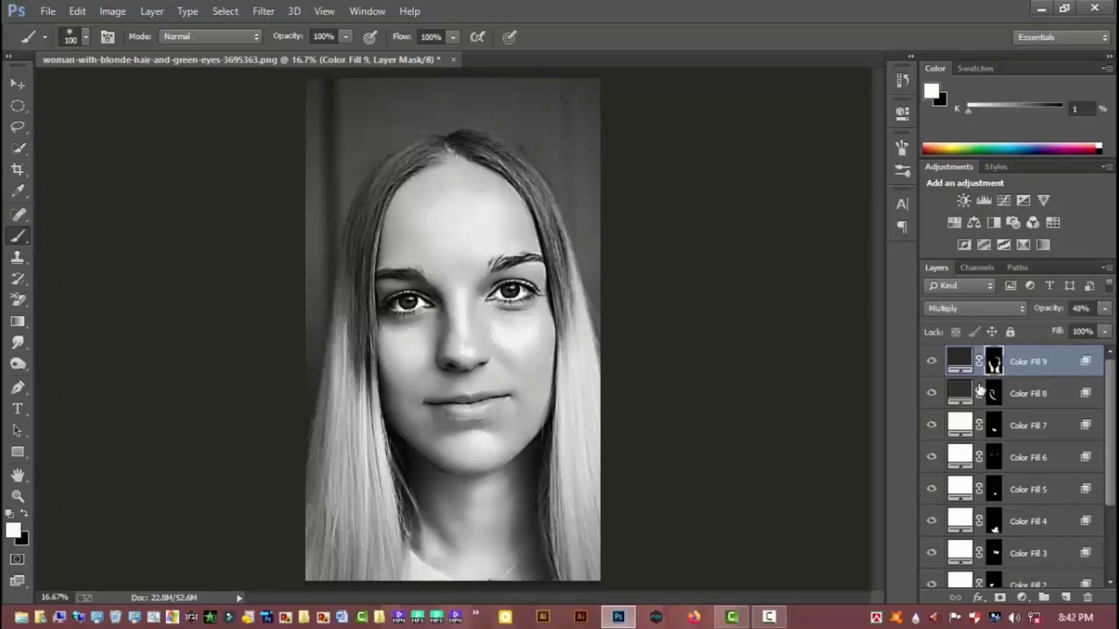
pyautogui.scroll(-2, 957, 553)
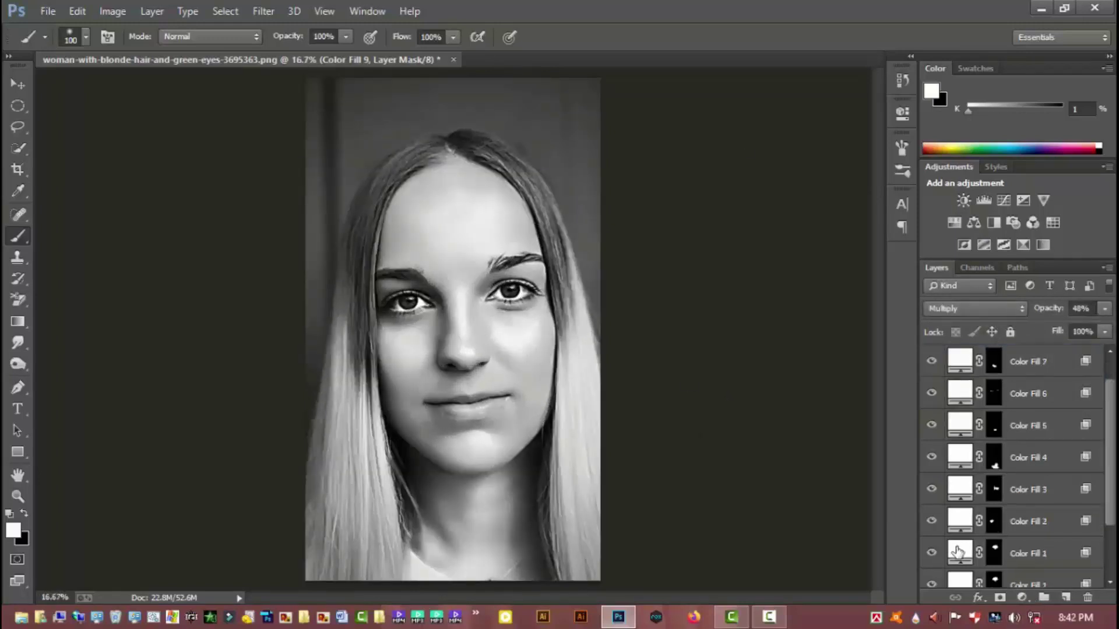
pyautogui.scroll(-2, 953, 548)
pyautogui.click(931, 540)
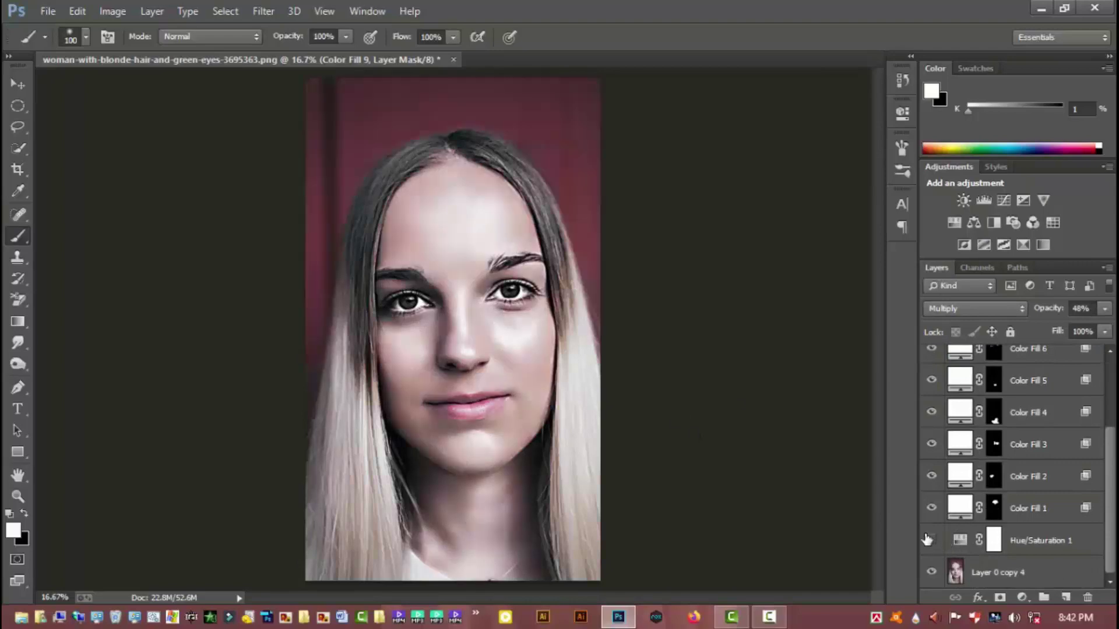
pyautogui.hotkey('ctrl', '-')
pyautogui.hotkey('ctrl', '-')
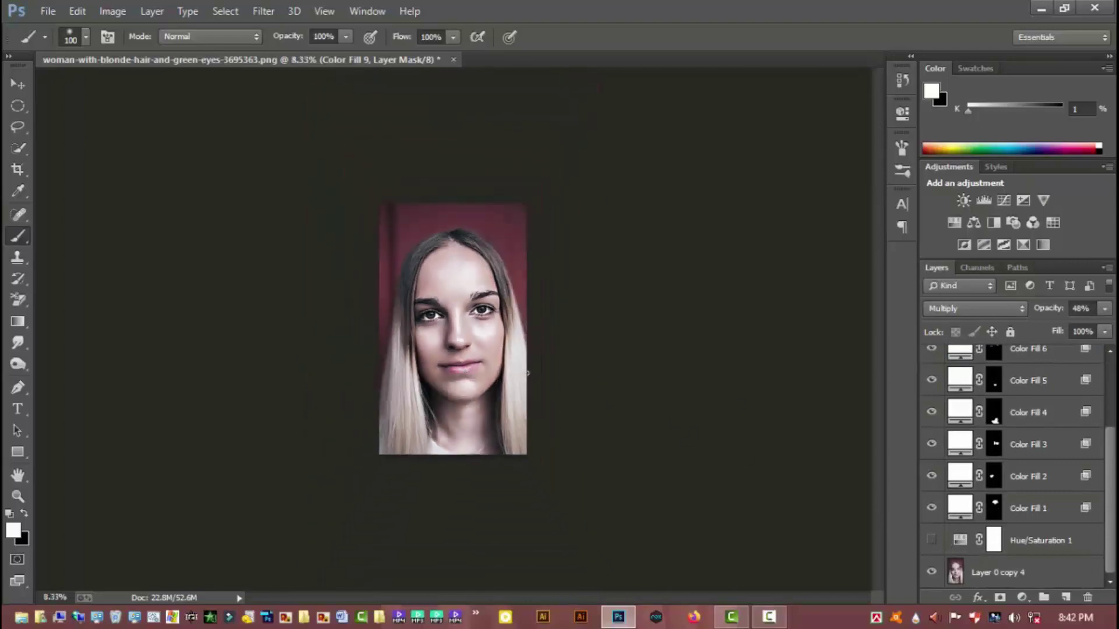
pyautogui.click(497, 344)
pyautogui.click(497, 344)
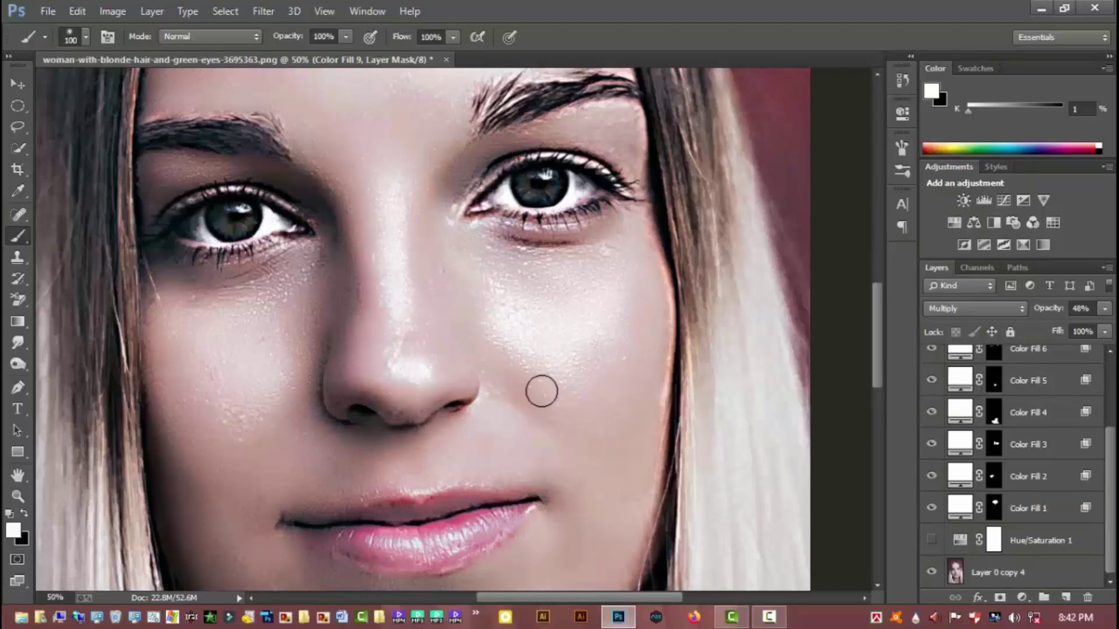
pyautogui.scroll(3, 1032, 491)
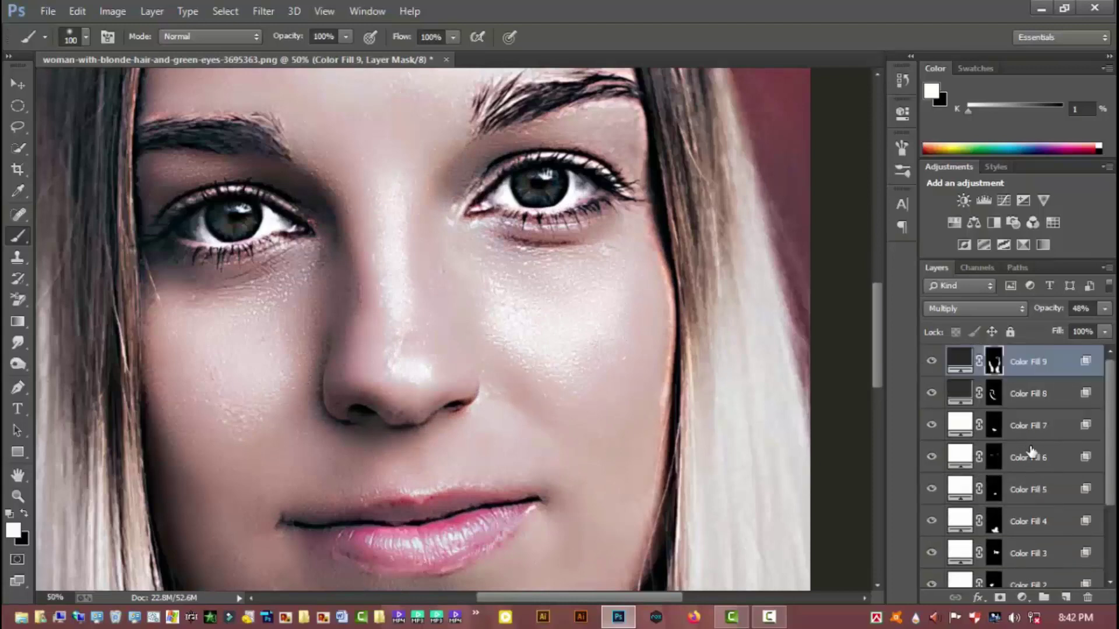
pyautogui.scroll(-3, 1031, 452)
pyautogui.keyDown('shift'); pyautogui.click(1037, 543); pyautogui.keyUp('shift')
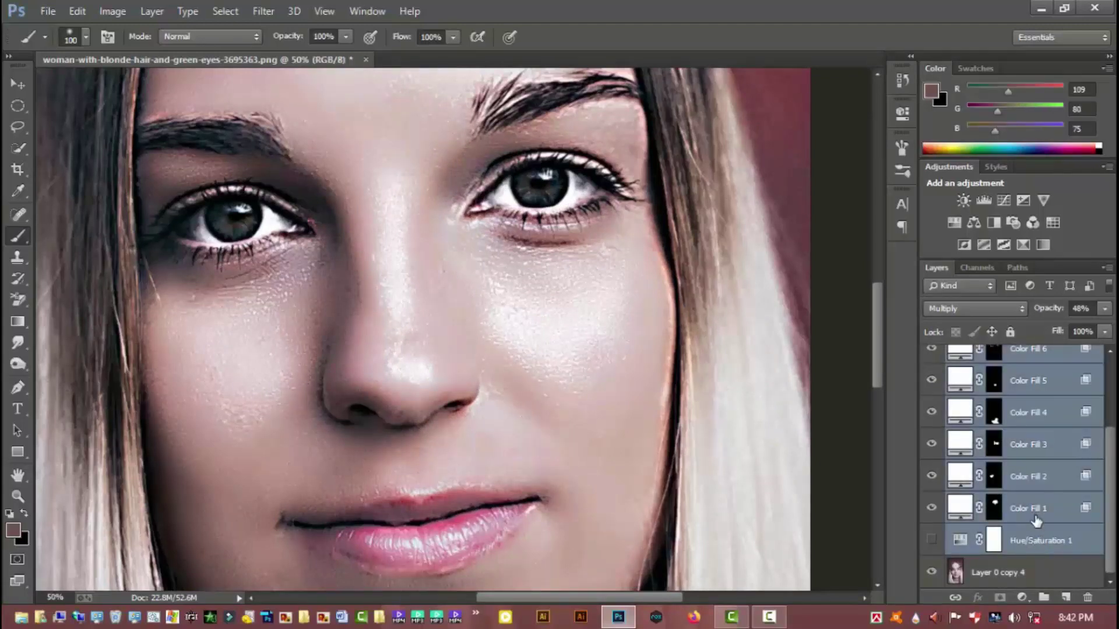
# Group the selected layers into Group 1, toggle it to compare, and duplicate the base layer.
pyautogui.moveTo(1039, 536); pyautogui.dragTo(1043, 595)
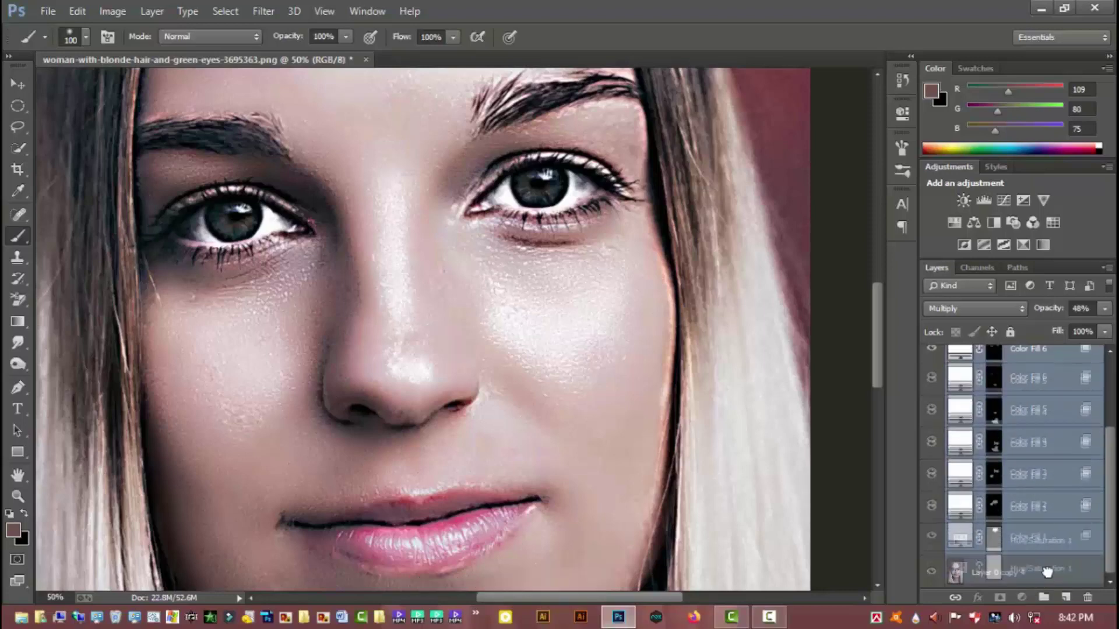
pyautogui.click(931, 355)
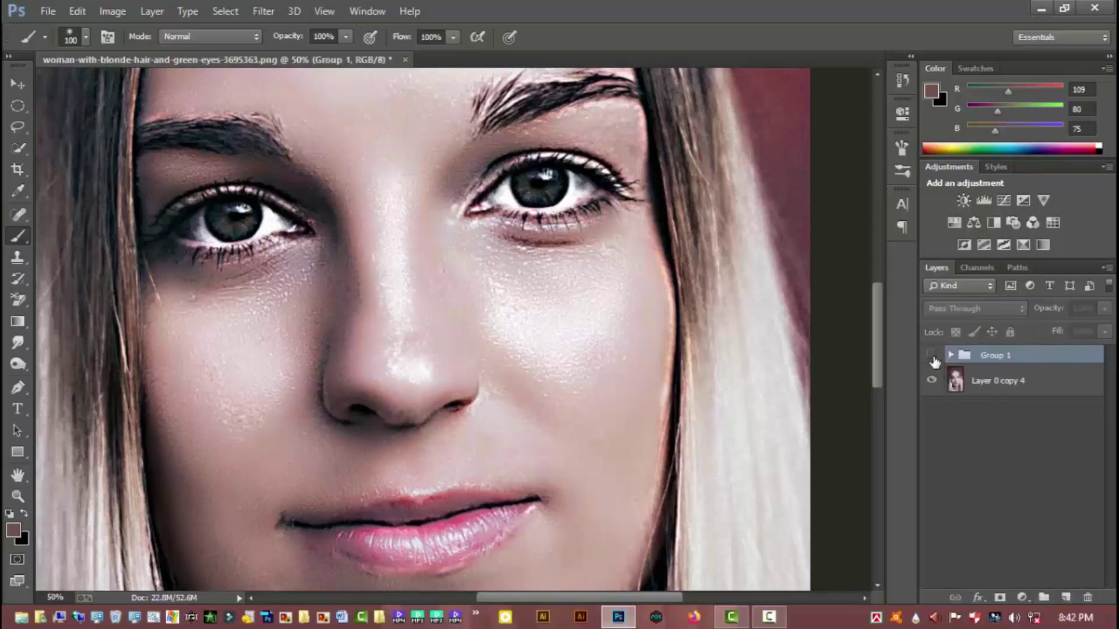
pyautogui.click(931, 355)
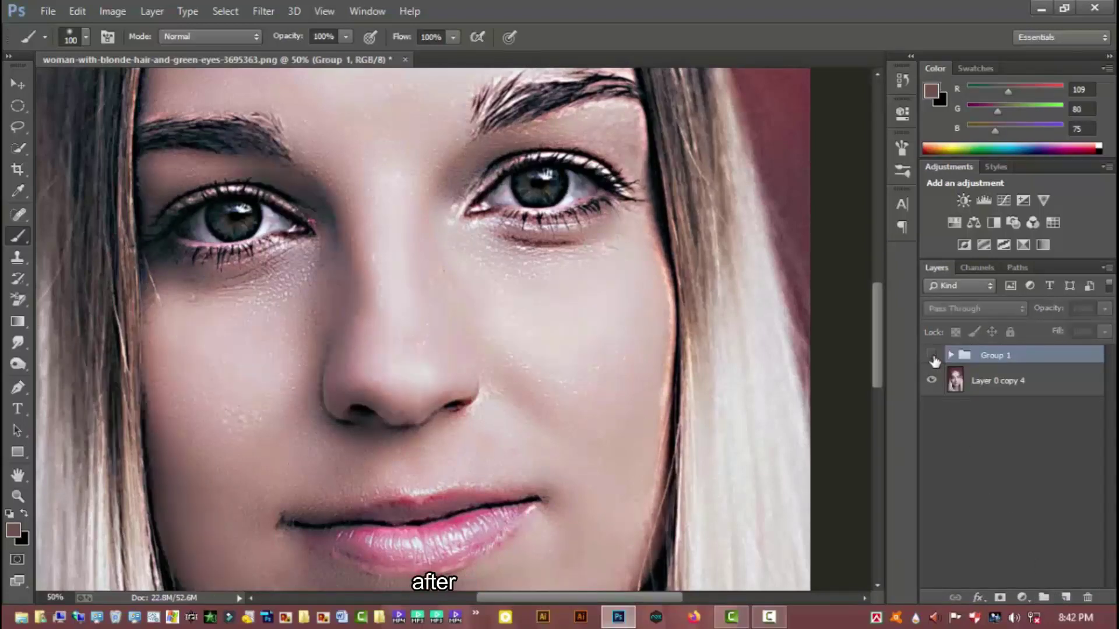
pyautogui.scroll(2, 452, 347)
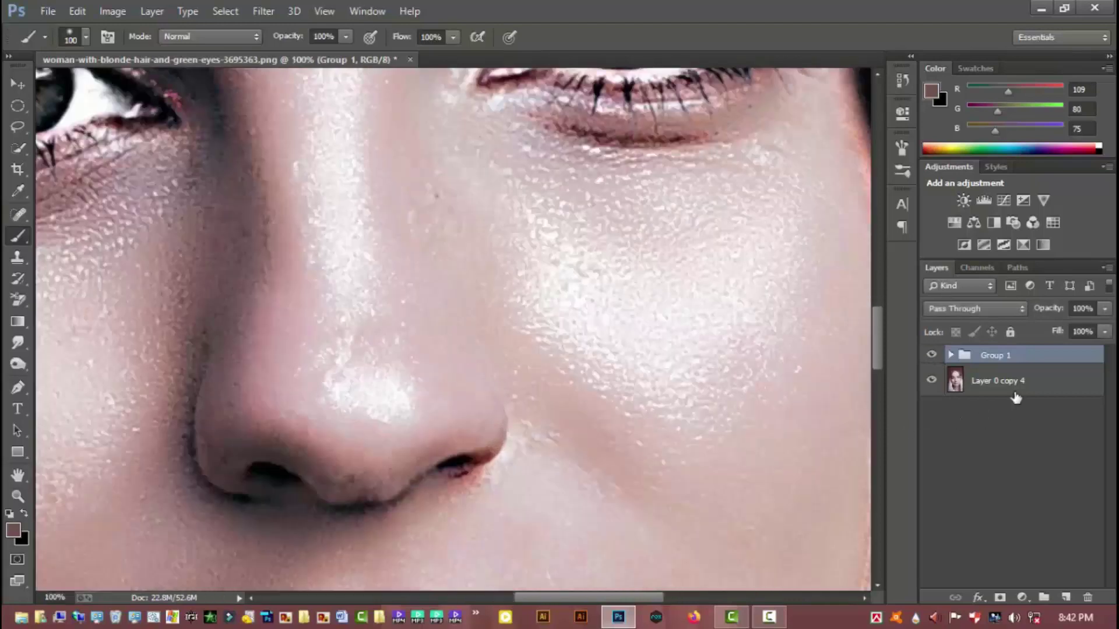
pyautogui.moveTo(1014, 385); pyautogui.dragTo(1067, 599)
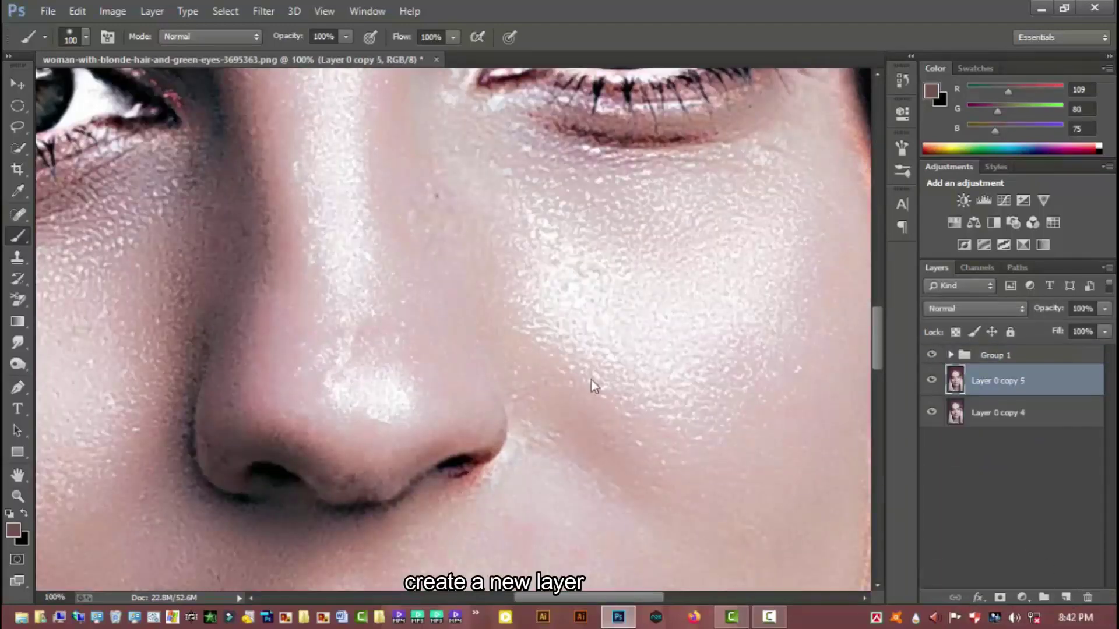
# Clone-stamp the nose blemishes from sampled clean nose skin, then check the left cheek.
pyautogui.scroll(1, 327, 343)
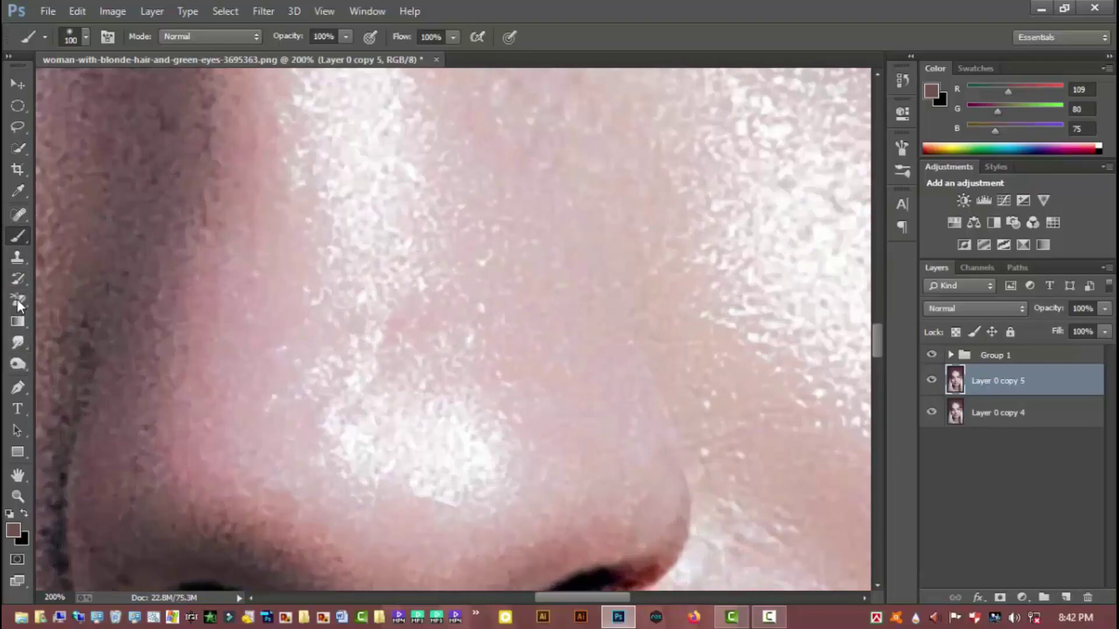
pyautogui.click(17, 260)
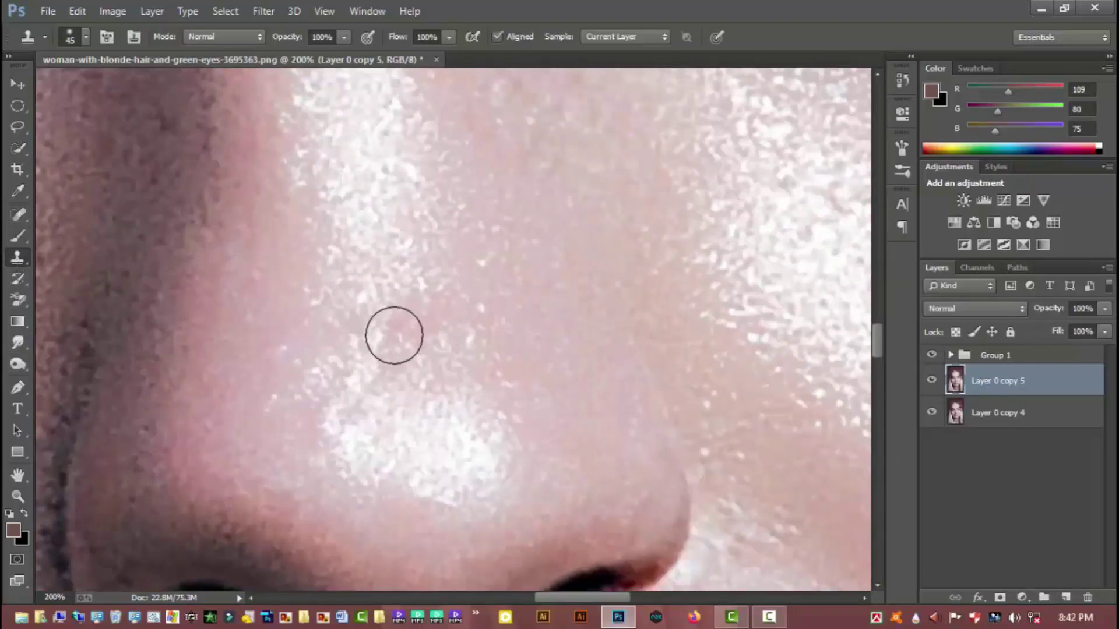
pyautogui.keyDown('alt'); pyautogui.click(423, 404); pyautogui.keyUp('alt')
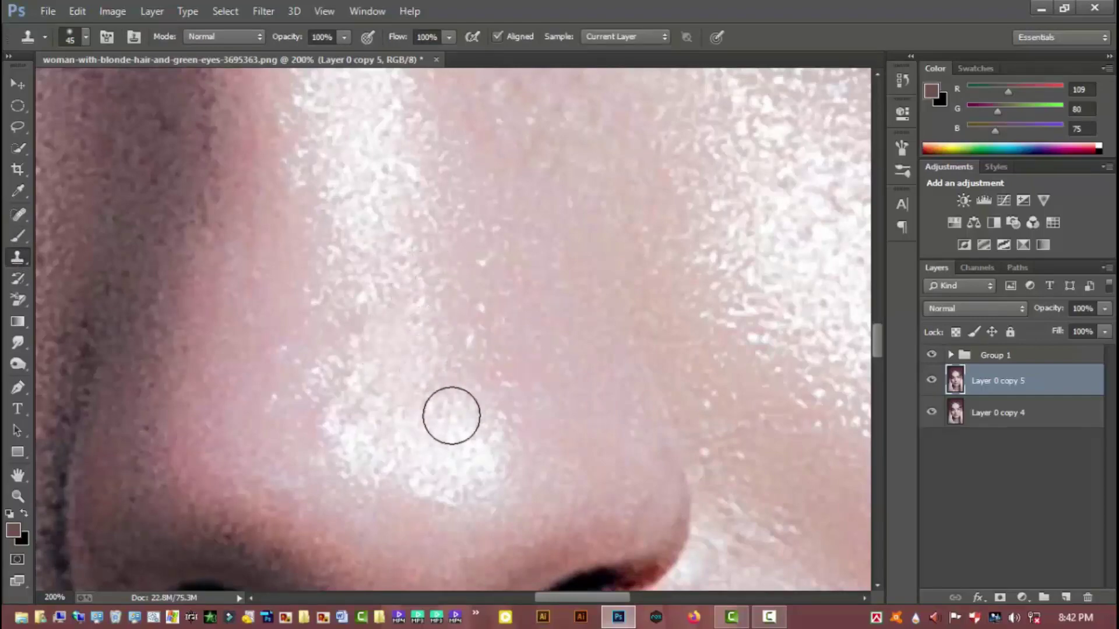
pyautogui.keyDown('ctrl'); pyautogui.keyDown('alt'); pyautogui.click(515, 354); pyautogui.keyUp('alt'); pyautogui.keyUp('ctrl')
pyautogui.keyDown('ctrl'); pyautogui.keyDown('alt'); pyautogui.click(516, 354); pyautogui.keyUp('alt'); pyautogui.keyUp('ctrl')
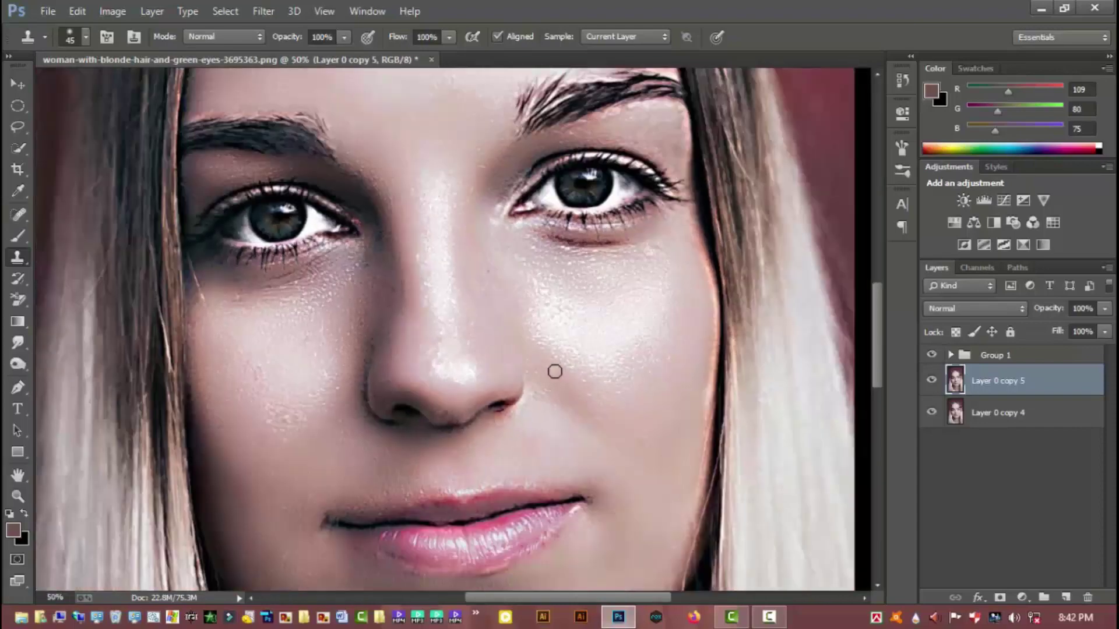
pyautogui.keyDown('ctrl'); pyautogui.click(285, 428); pyautogui.keyUp('ctrl')
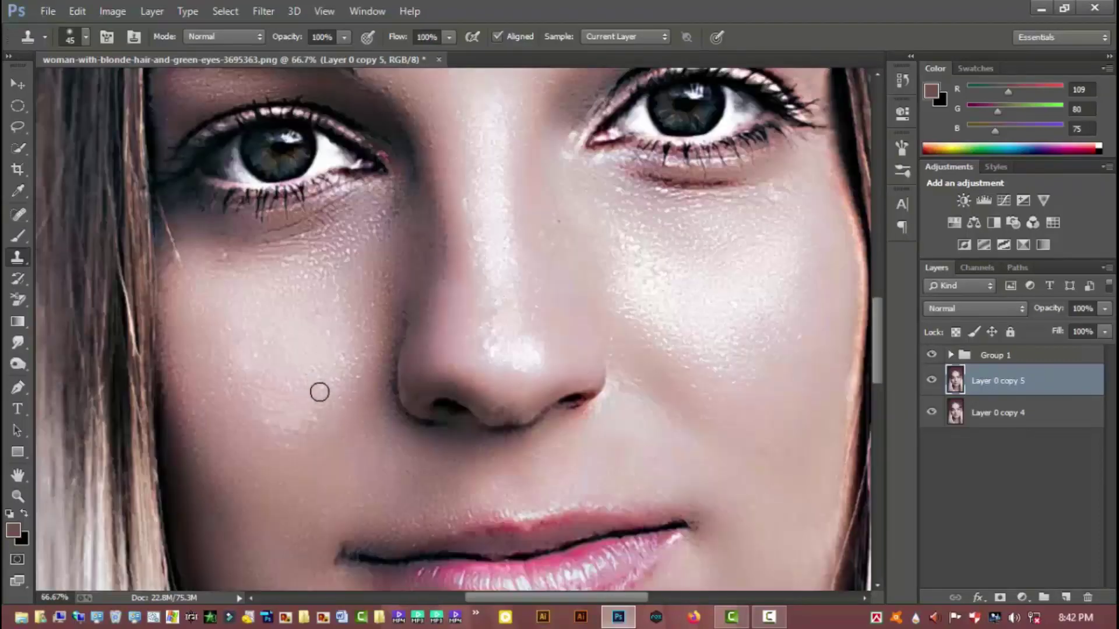
# Zoom out to the whole portrait and make Group 1 visible again.
pyautogui.hotkey('ctrl', '-')
pyautogui.hotkey('ctrl', '-')
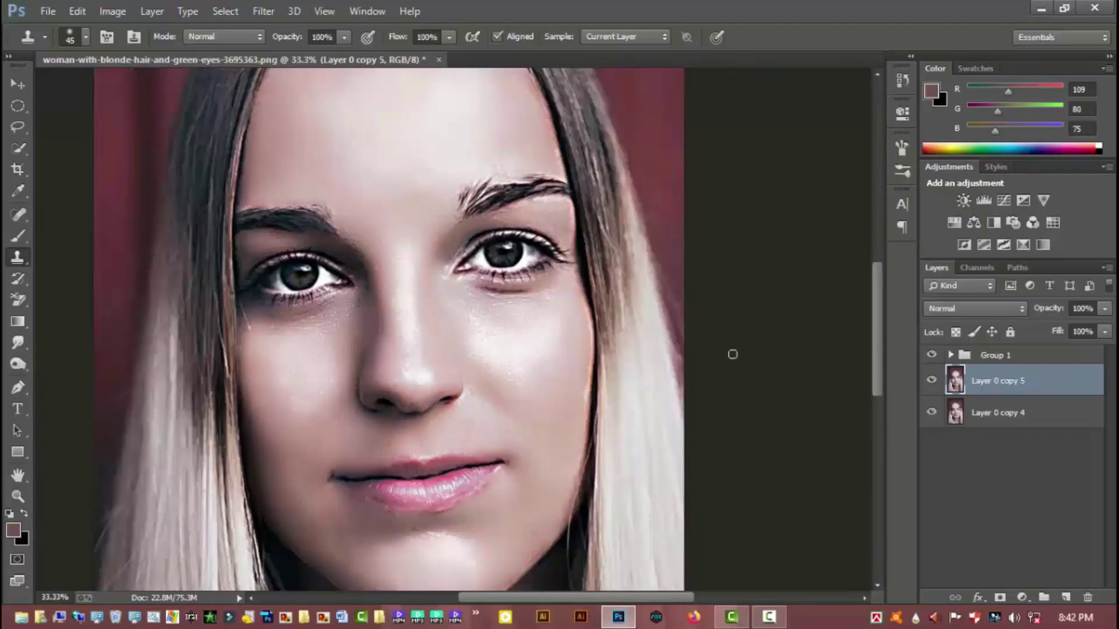
pyautogui.keyDown('ctrl'); pyautogui.keyDown('alt'); pyautogui.click(515, 364); pyautogui.keyUp('alt'); pyautogui.keyUp('ctrl')
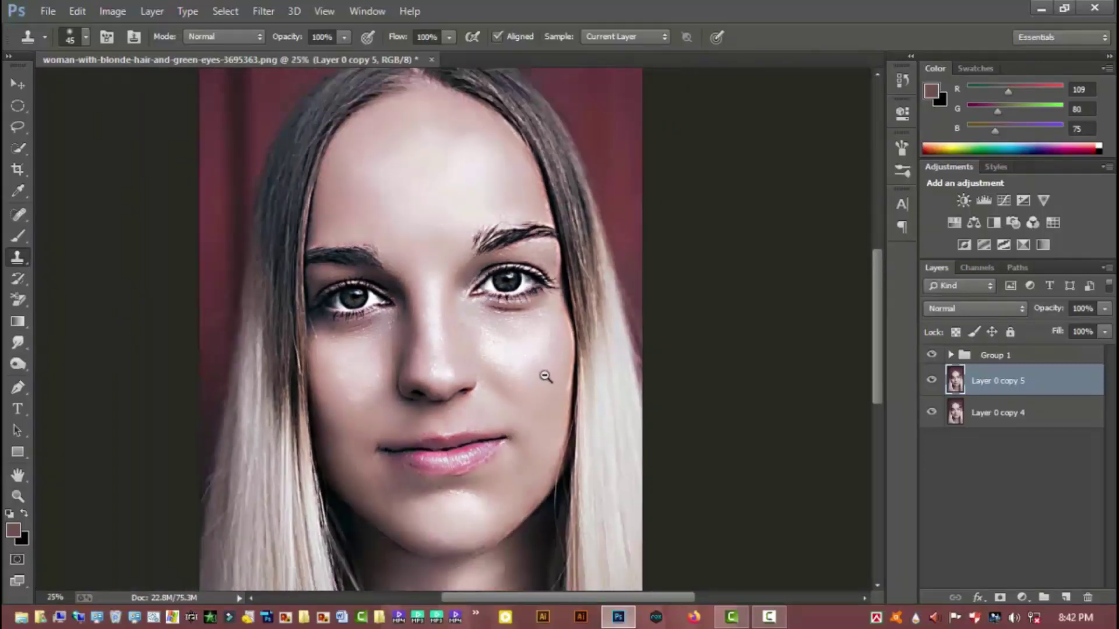
pyautogui.keyDown('ctrl'); pyautogui.keyDown('alt'); pyautogui.click(545, 377); pyautogui.keyUp('alt'); pyautogui.keyUp('ctrl')
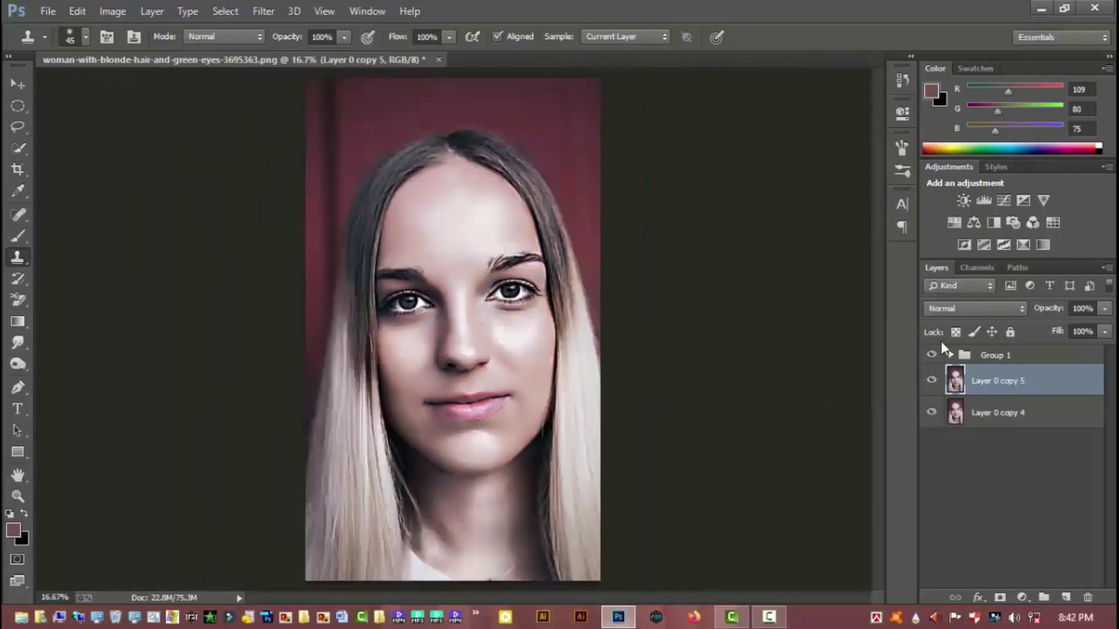
pyautogui.click(930, 355)
# Switch to the Brush tool and frame the forehead for painting.
pyautogui.click(17, 236)
pyautogui.scroll(3, 452, 327)
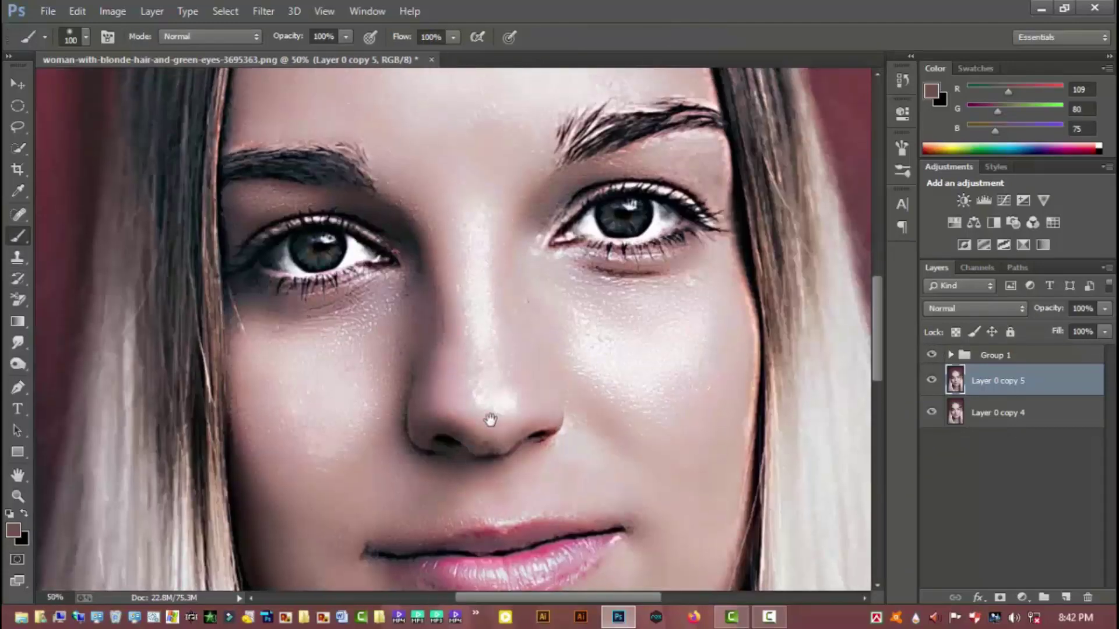
pyautogui.moveTo(491, 419); pyautogui.dragTo(504, 519)
pyautogui.scroll(1, 572, 250)
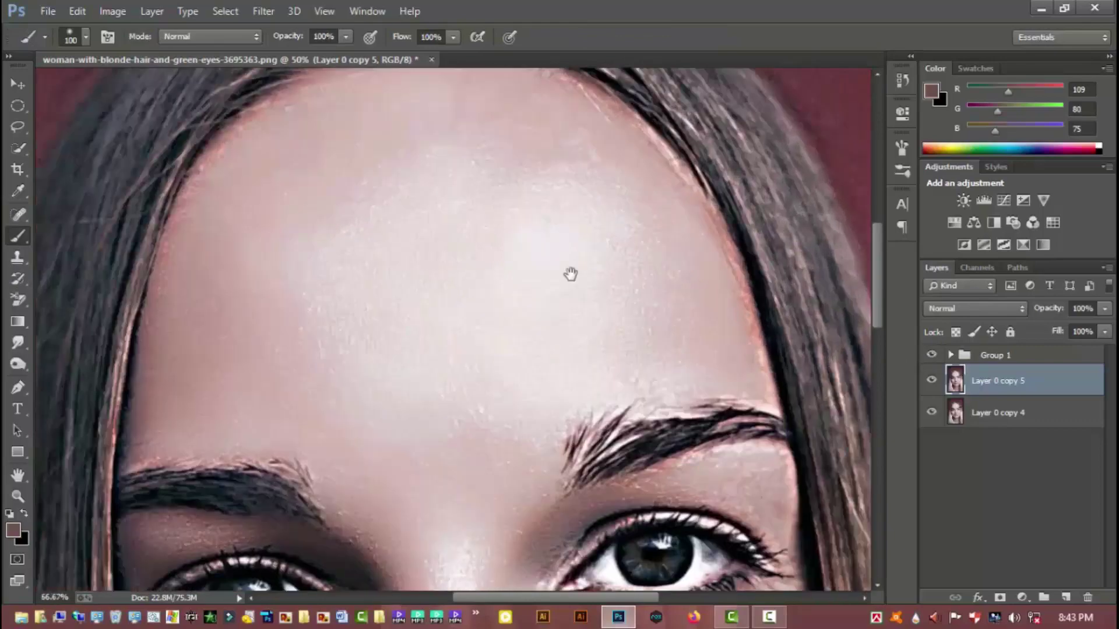
pyautogui.moveTo(572, 275)
pyautogui.mouseDown()
pyautogui.moveTo(589, 299)
pyautogui.moveTo(542, 269)
pyautogui.mouseUp()
# Undo the stray white stroke and set brush opacity to 26% and flow to 37%.
pyautogui.keyDown('alt'); pyautogui.click(542, 306); pyautogui.keyUp('alt')
pyautogui.hotkey('ctrl', 'z')
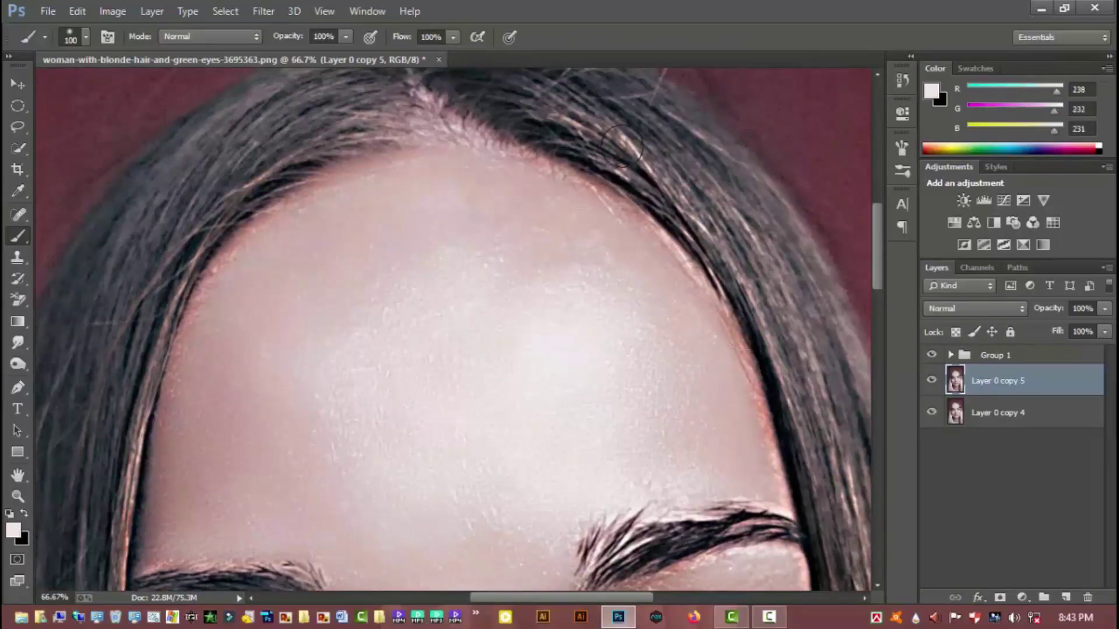
pyautogui.moveTo(291, 37); pyautogui.dragTo(230, 41)
pyautogui.moveTo(402, 37); pyautogui.dragTo(357, 40)
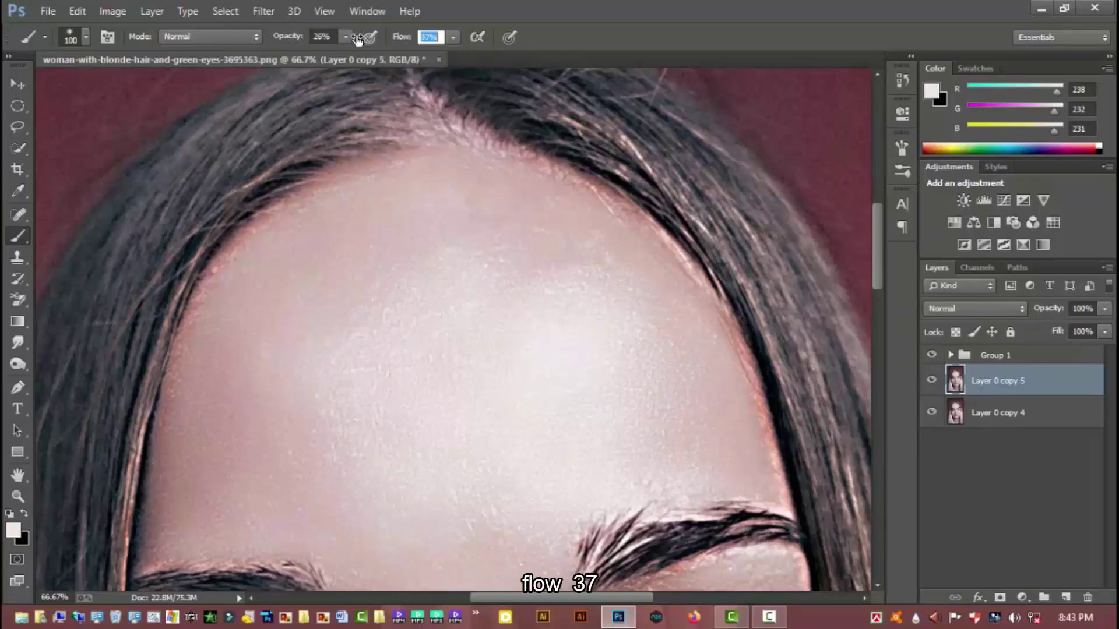
# Sample forehead skin, paint it smooth, zoom out and enlarge the brush.
pyautogui.keyDown('alt'); pyautogui.click(500, 294); pyautogui.keyUp('alt')
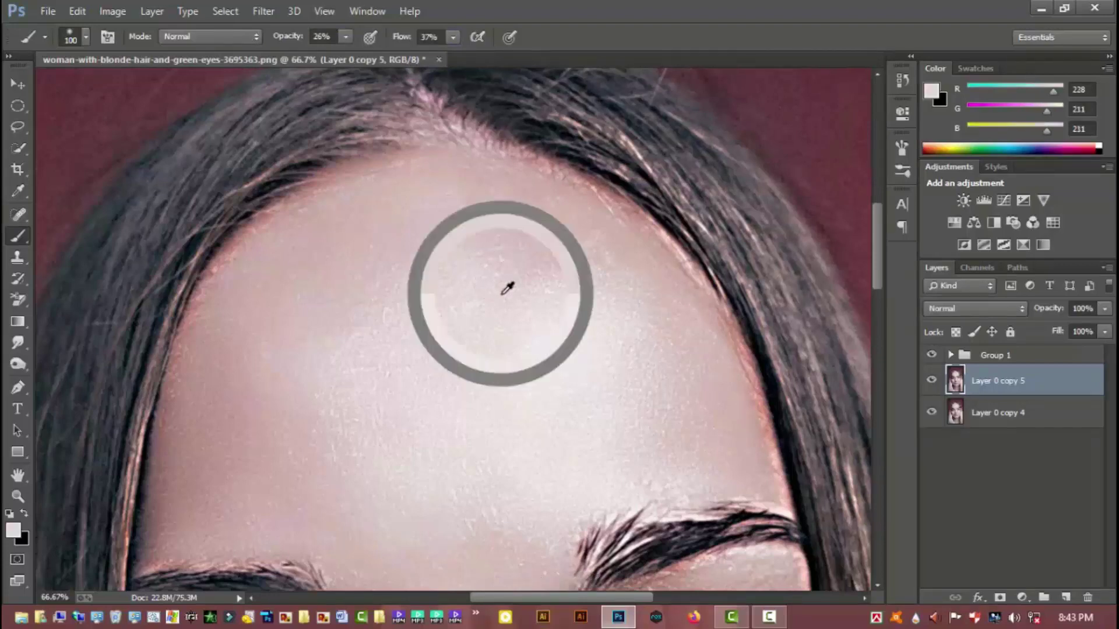
pyautogui.moveTo(541, 254)
pyautogui.mouseDown()
pyautogui.moveTo(486, 294)
pyautogui.moveTo(549, 269)
pyautogui.mouseUp()
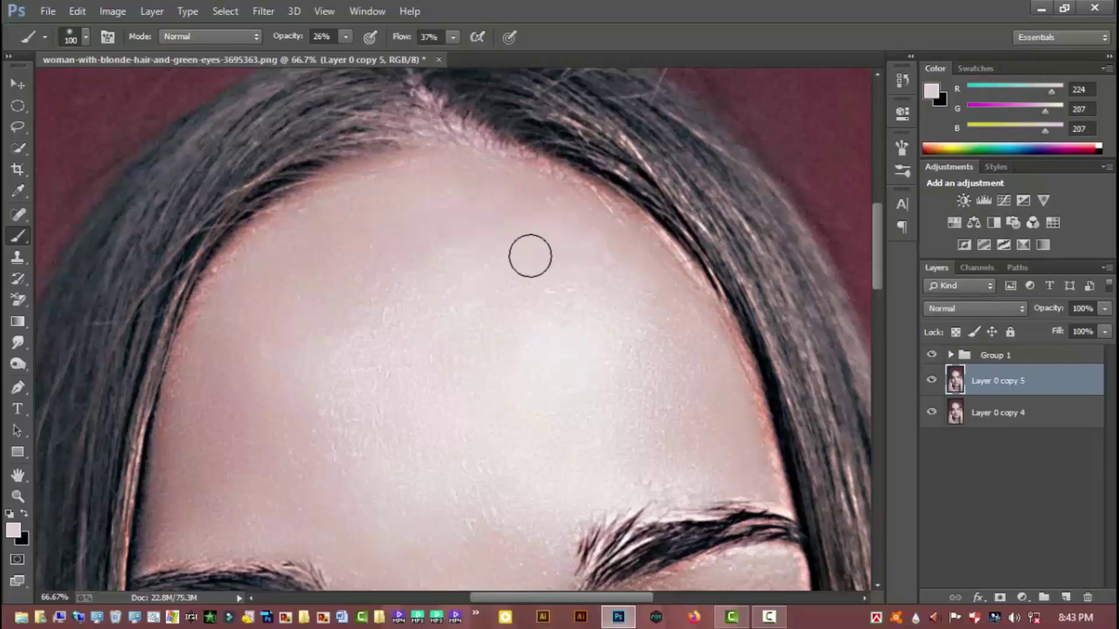
pyautogui.keyDown('alt'); pyautogui.click(614, 287); pyautogui.keyUp('alt')
pyautogui.press(']')
pyautogui.press(']')
pyautogui.press(']')
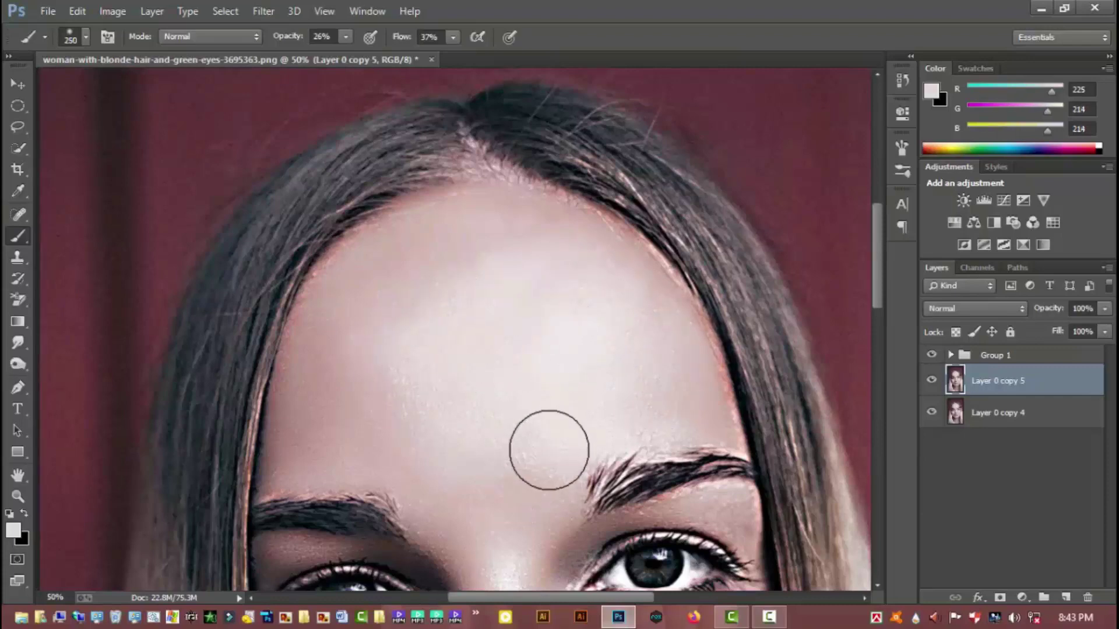
# With a smaller brush, paint sampled skin tones over the under-eye cheek and nose side.
pyautogui.keyDown('alt'); pyautogui.click(392, 430); pyautogui.keyUp('alt')
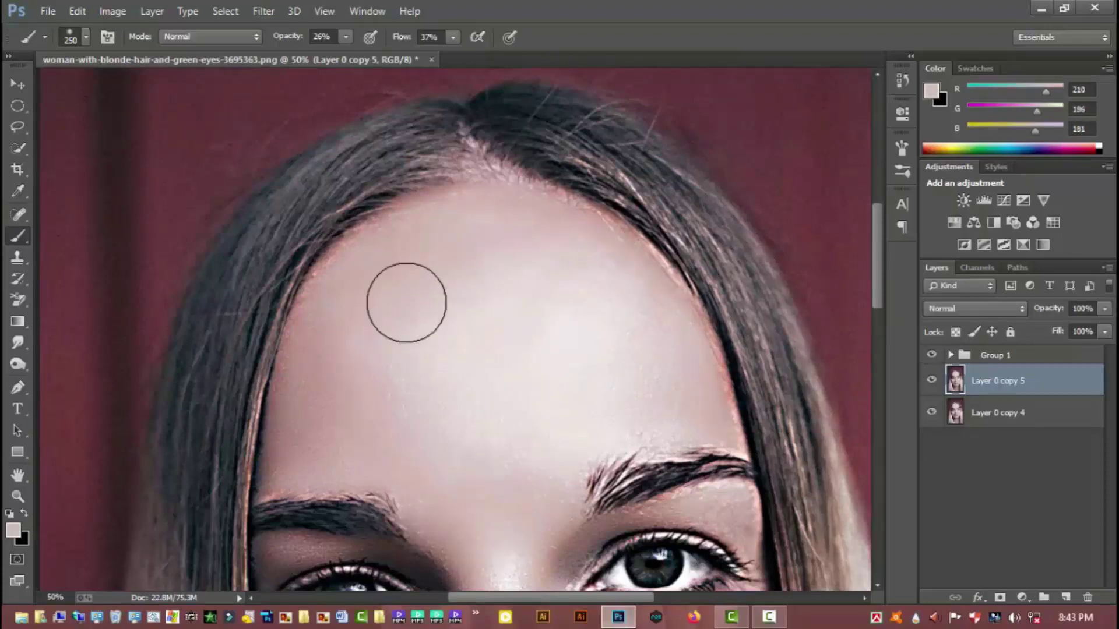
pyautogui.moveTo(516, 510); pyautogui.dragTo(492, 309)
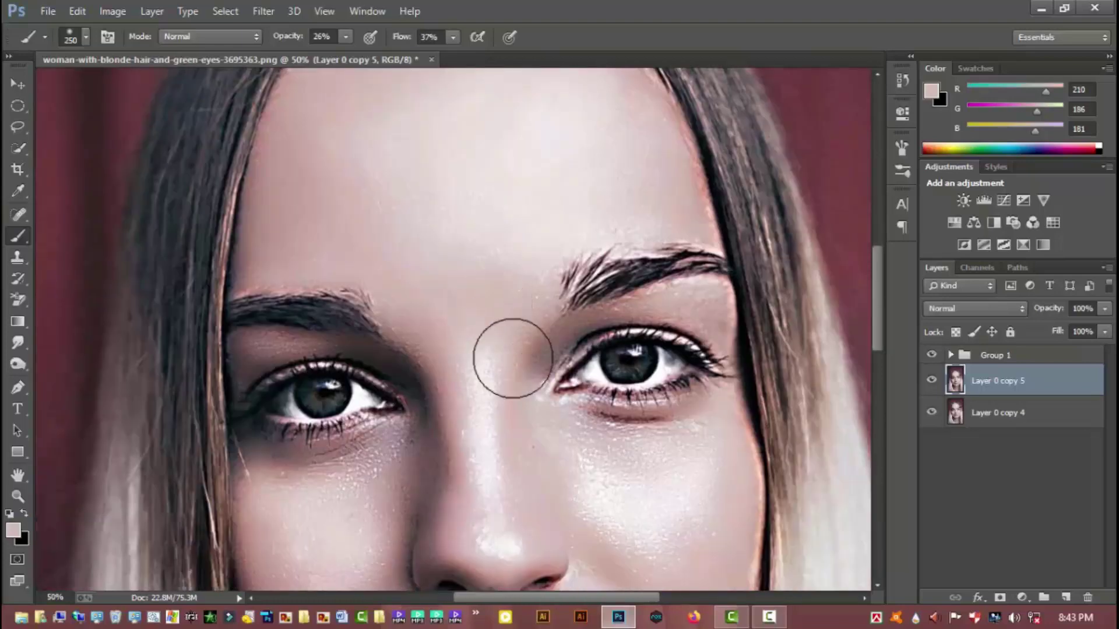
pyautogui.press('[')
pyautogui.press('[')
pyautogui.press('[')
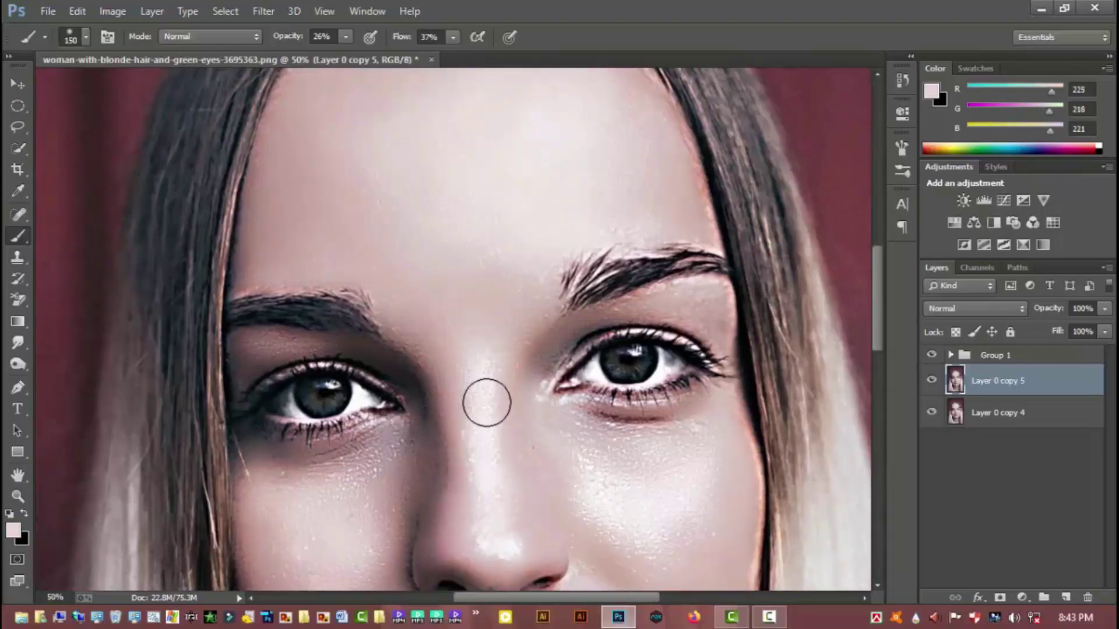
pyautogui.keyDown('alt'); pyautogui.click(628, 489); pyautogui.keyUp('alt')
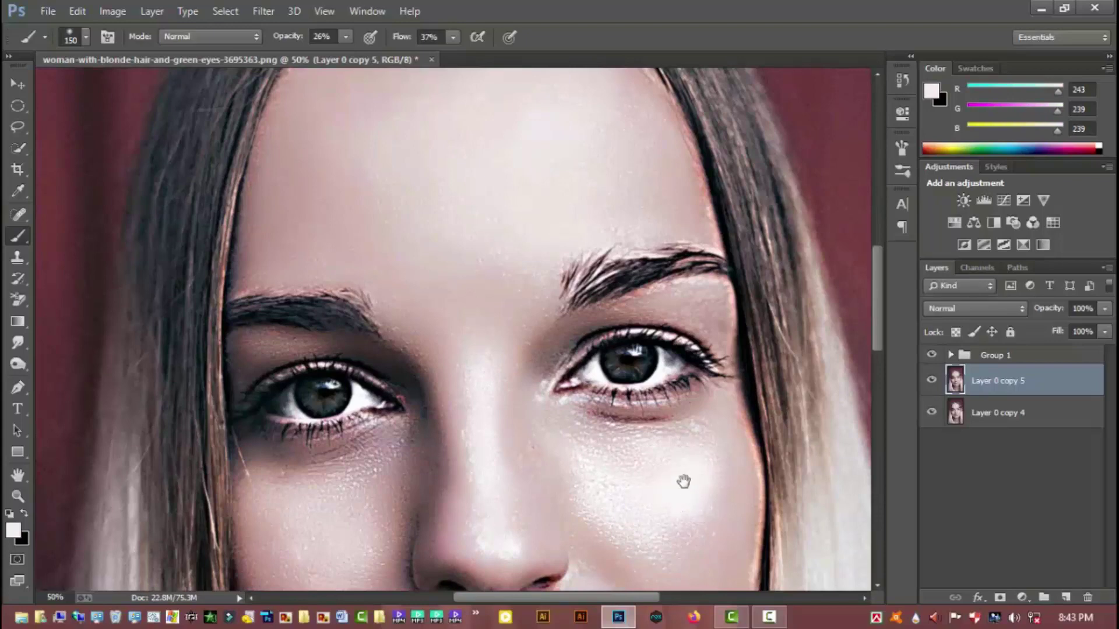
pyautogui.keyDown('alt'); pyautogui.click(614, 487); pyautogui.keyUp('alt')
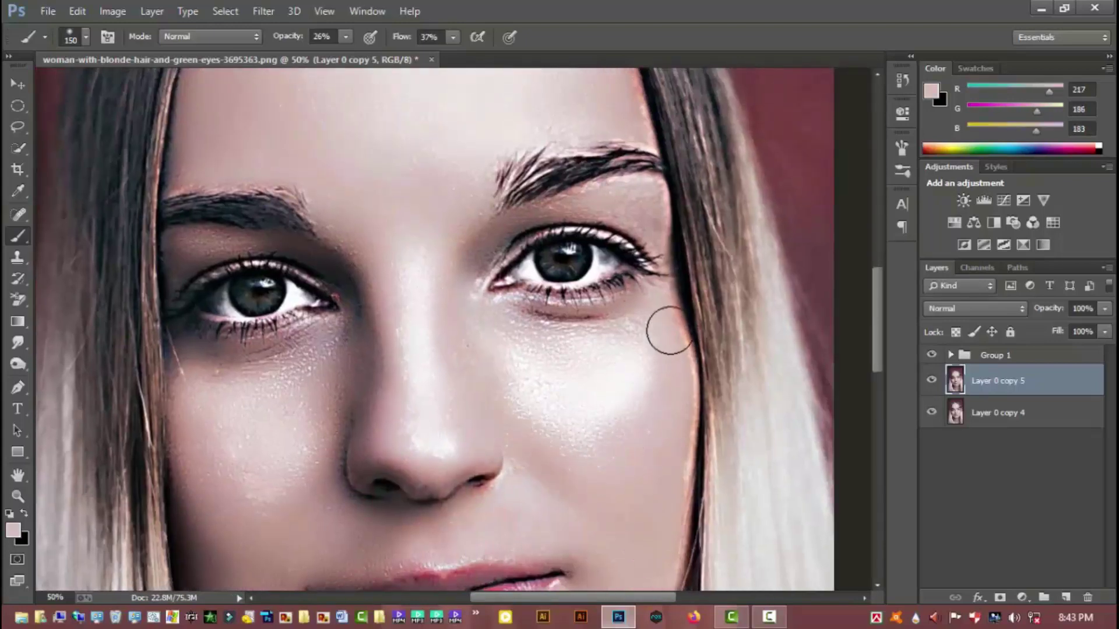
pyautogui.hscroll(-5, 554, 436)
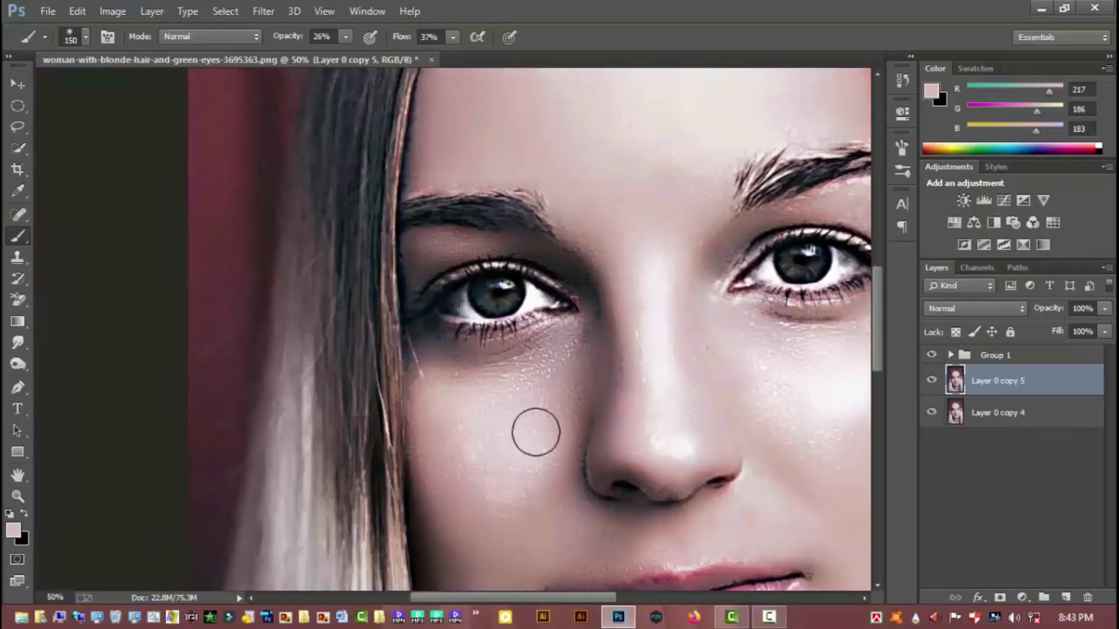
pyautogui.moveTo(535, 432); pyautogui.dragTo(490, 424)
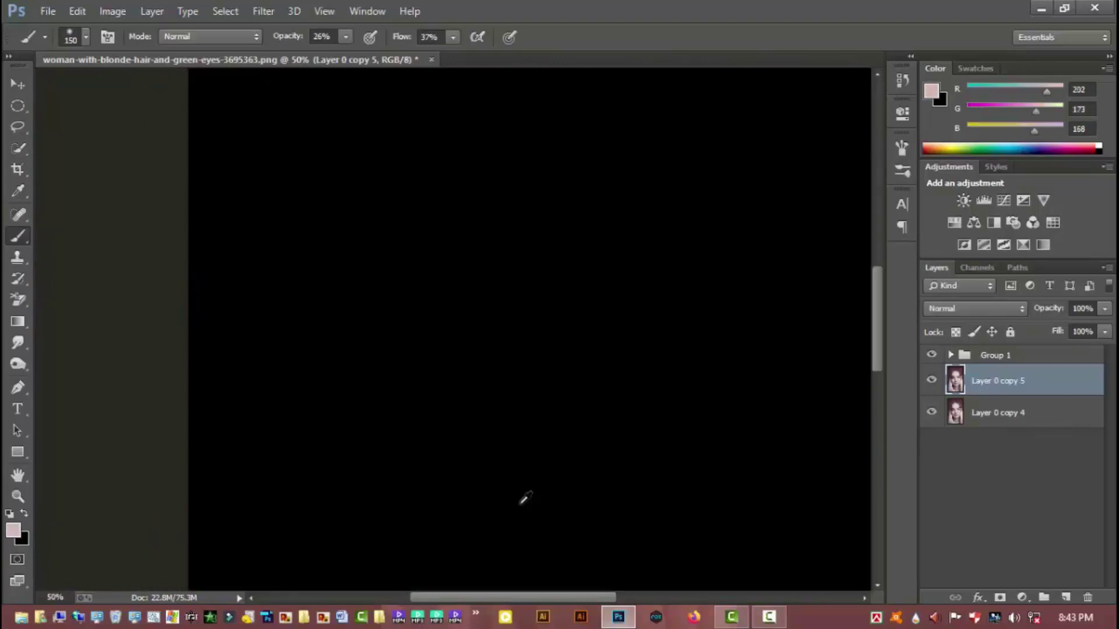
pyautogui.keyDown('alt'); pyautogui.click(525, 500); pyautogui.keyUp('alt')
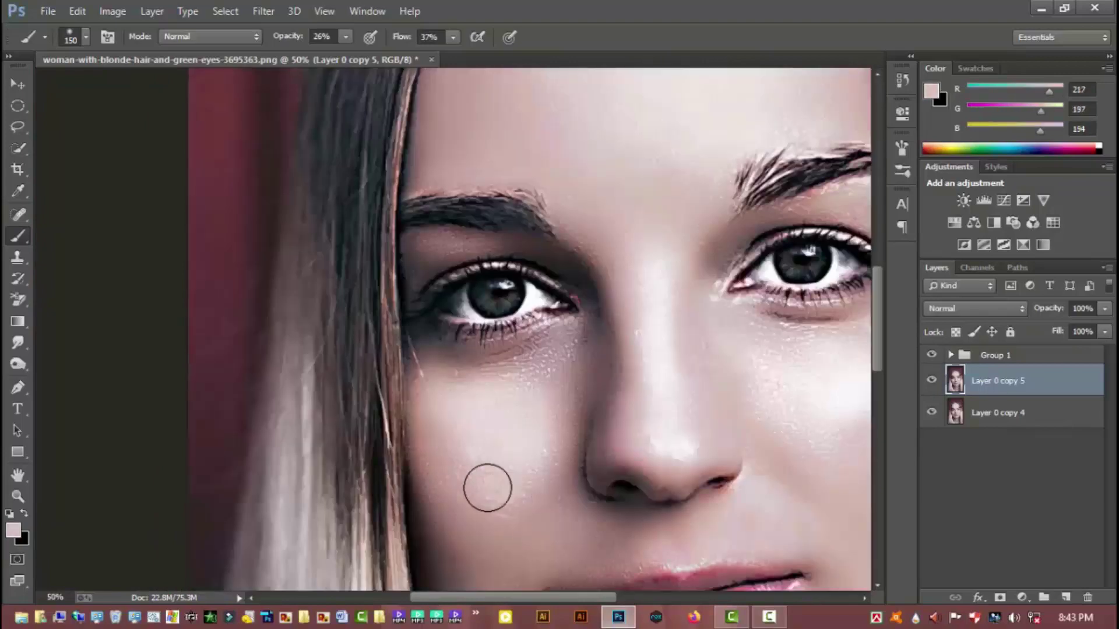
pyautogui.moveTo(562, 437); pyautogui.dragTo(584, 361)
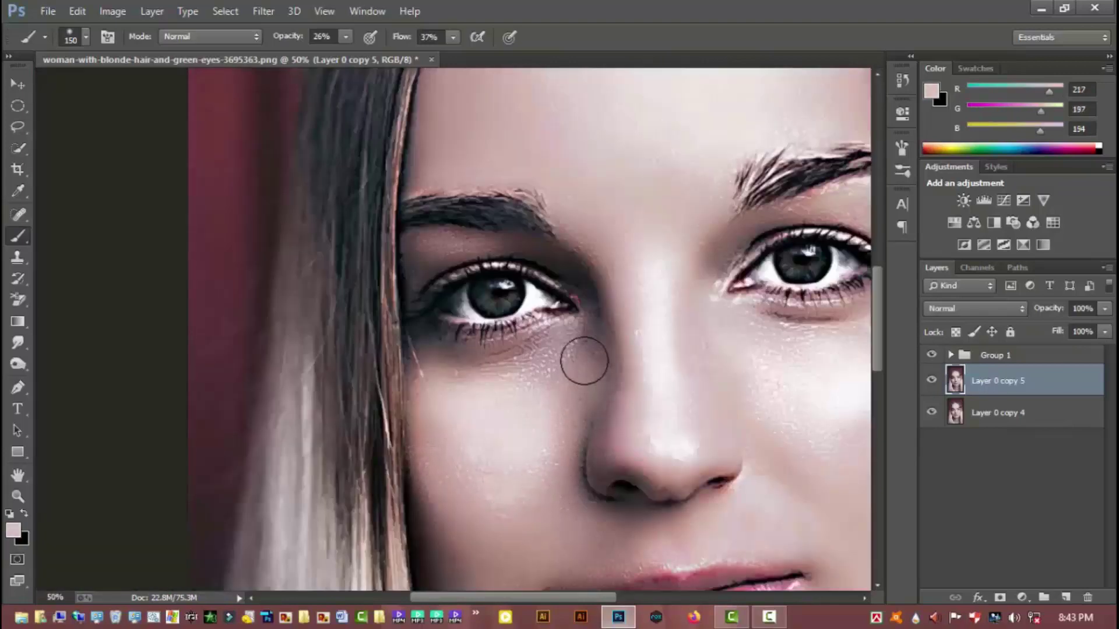
# Sample tones from the cheek, mouth area and chin shadow while moving down to the chin.
pyautogui.keyDown('alt'); pyautogui.click(617, 323); pyautogui.keyUp('alt')
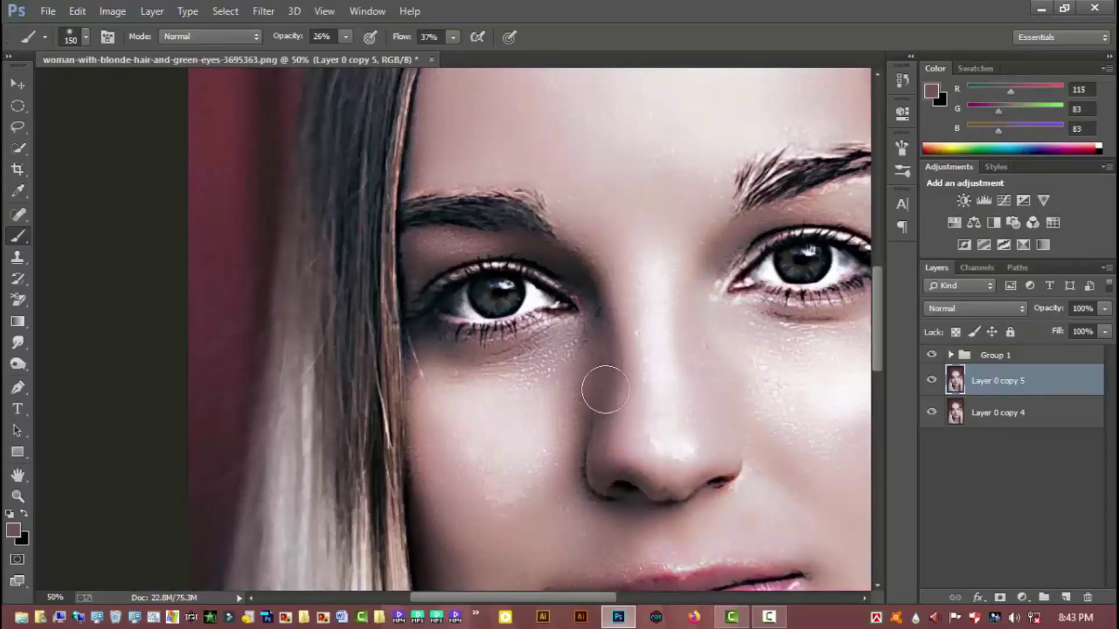
pyautogui.keyDown('alt'); pyautogui.click(557, 464); pyautogui.keyUp('alt')
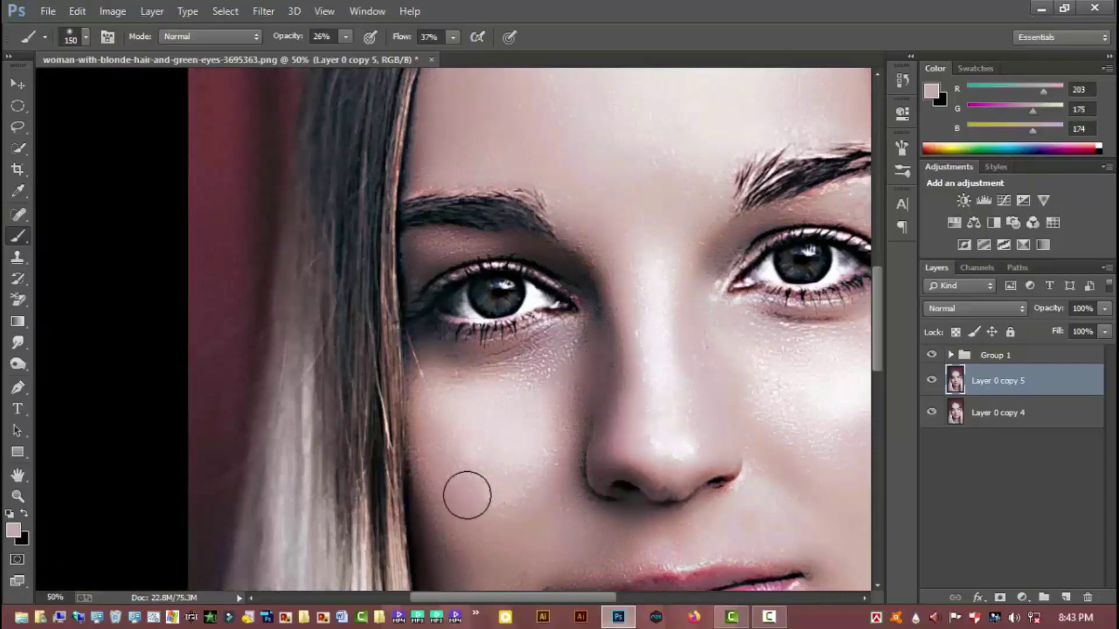
pyautogui.keyDown('alt'); pyautogui.click(497, 419); pyautogui.keyUp('alt')
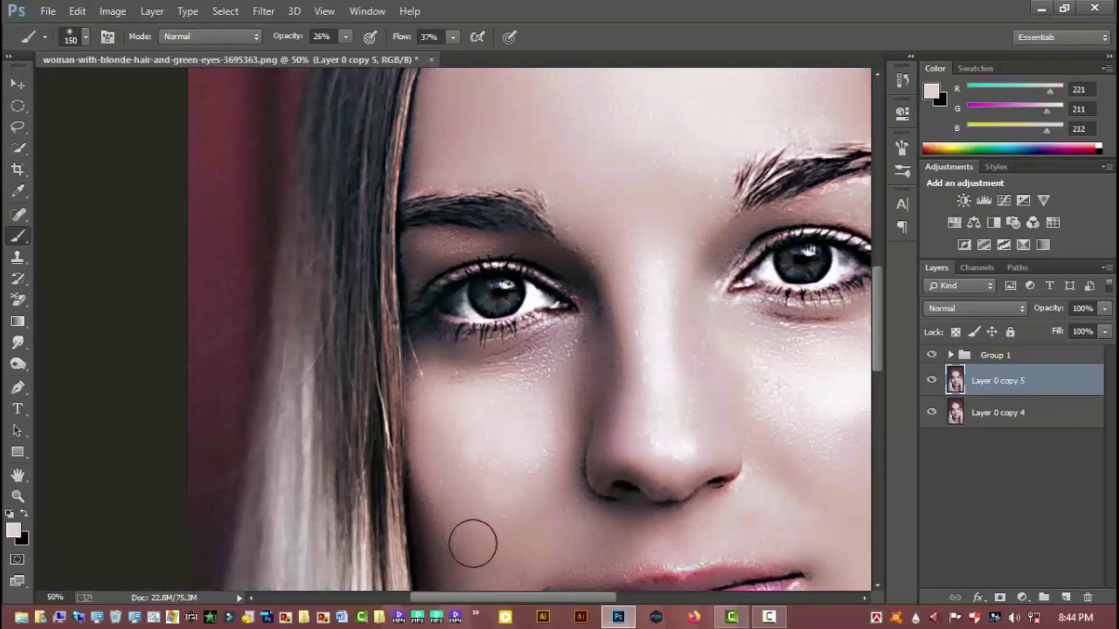
pyautogui.moveTo(525, 500); pyautogui.dragTo(500, 379)
pyautogui.keyDown('alt'); pyautogui.click(515, 425); pyautogui.keyUp('alt')
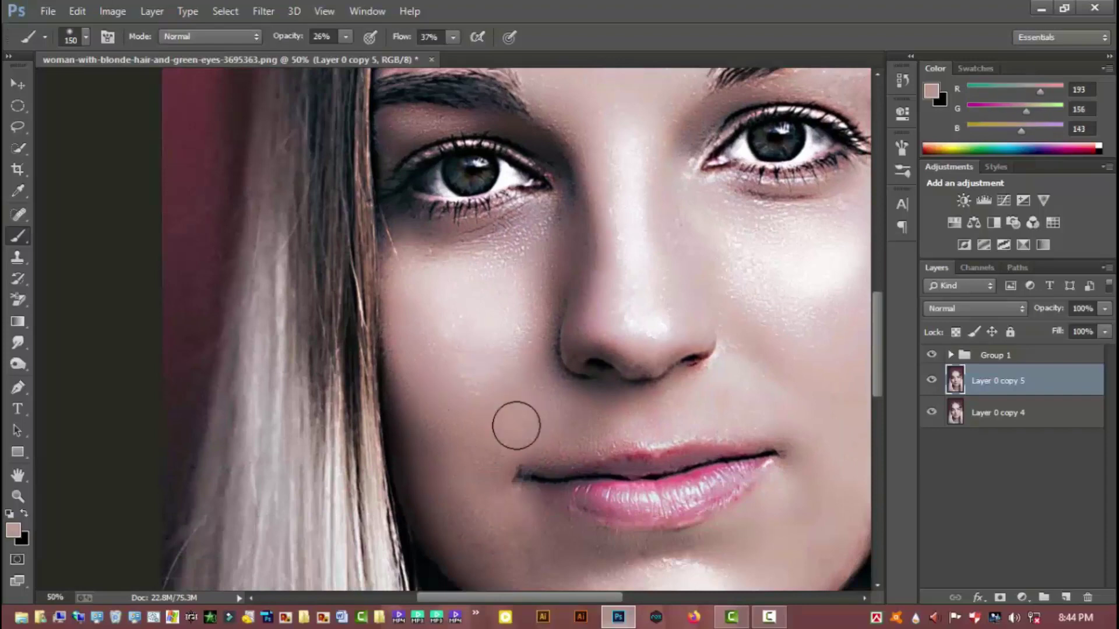
pyautogui.moveTo(612, 422); pyautogui.dragTo(536, 346)
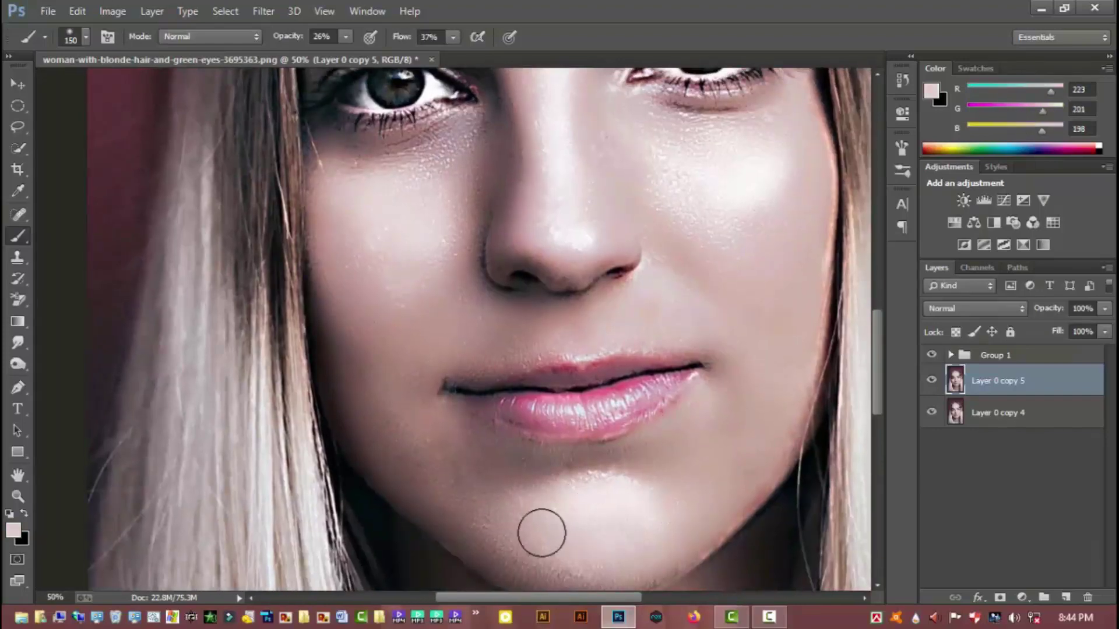
pyautogui.keyDown('alt'); pyautogui.click(698, 478); pyautogui.keyUp('alt')
pyautogui.keyDown('alt'); pyautogui.click(533, 461); pyautogui.keyUp('alt')
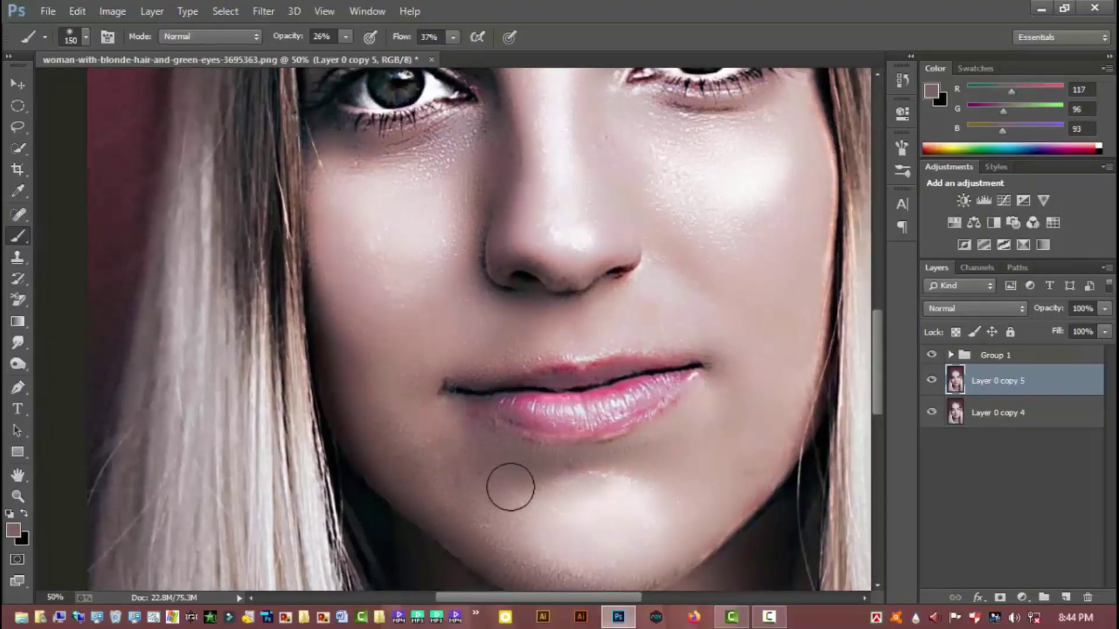
# Sample neck tones and lighten and smooth the lower neck skin.
pyautogui.moveTo(670, 524); pyautogui.dragTo(647, 452)
pyautogui.hotkey('ctrl', '-')
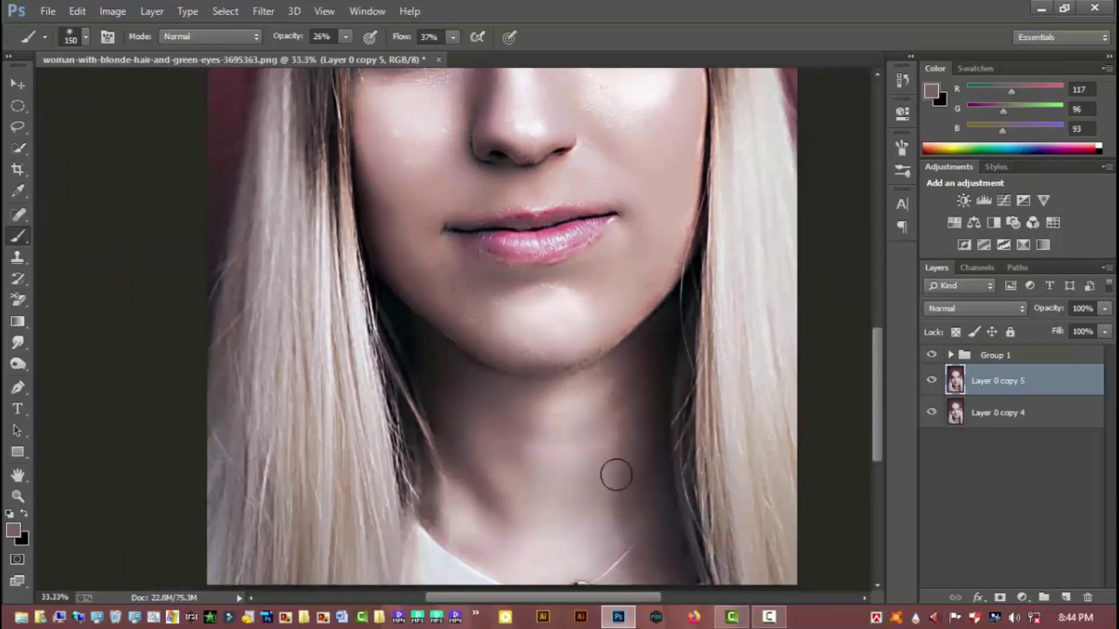
pyautogui.keyDown('alt'); pyautogui.click(600, 513); pyautogui.keyUp('alt')
pyautogui.keyDown('alt'); pyautogui.click(498, 490); pyautogui.keyUp('alt')
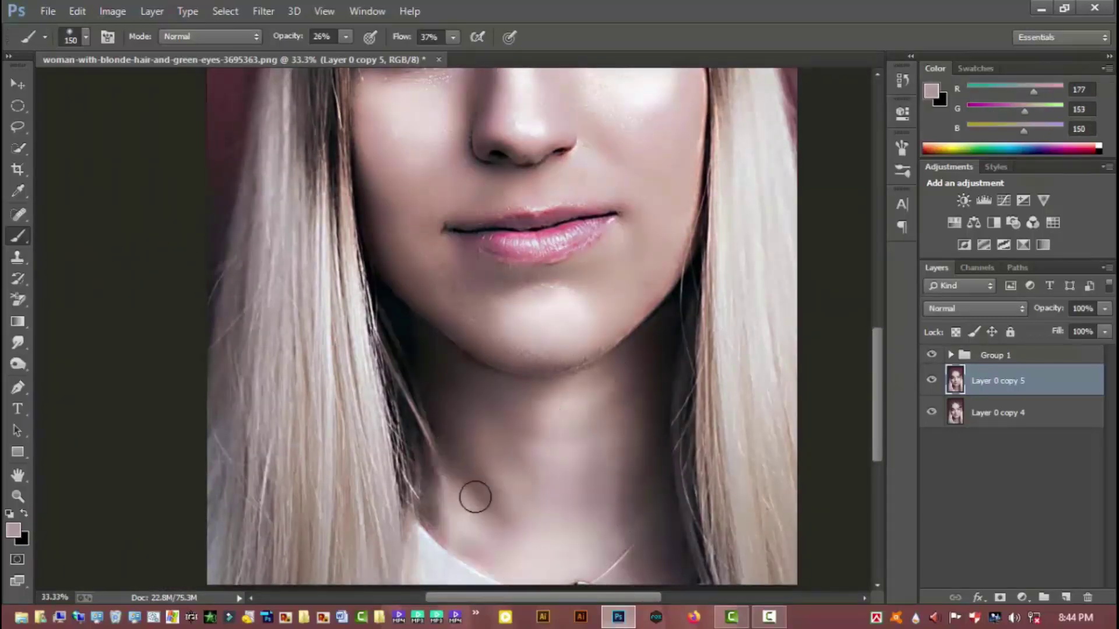
pyautogui.keyDown('alt'); pyautogui.click(460, 509); pyautogui.keyUp('alt')
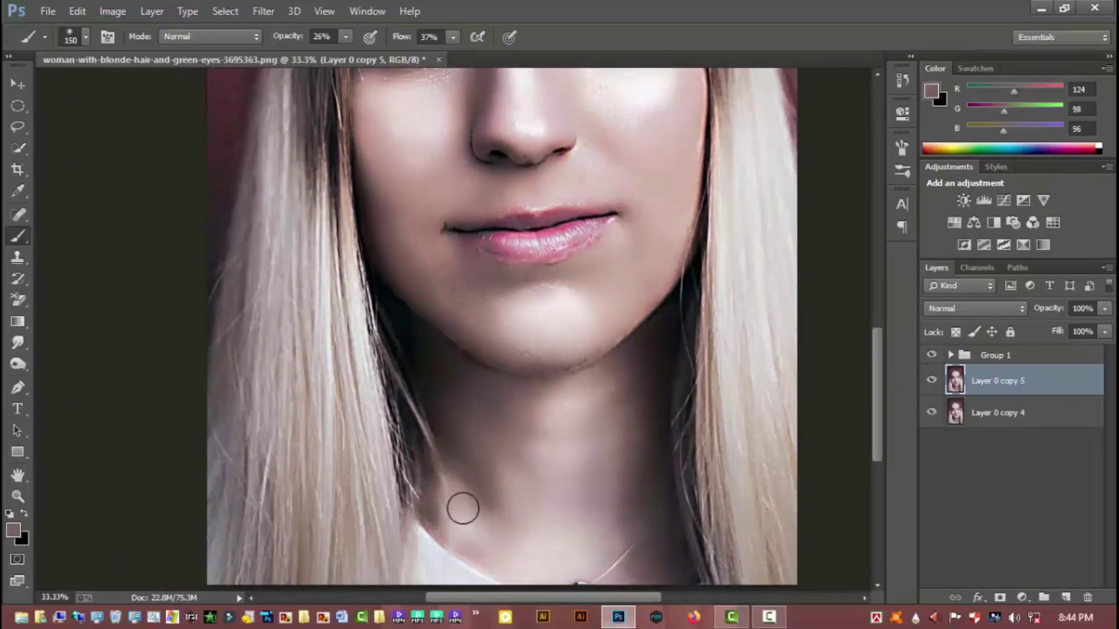
pyautogui.moveTo(558, 541)
pyautogui.mouseDown()
pyautogui.moveTo(601, 544)
pyautogui.moveTo(618, 466)
pyautogui.mouseUp()
pyautogui.keyDown('alt'); pyautogui.click(608, 481); pyautogui.keyUp('alt')
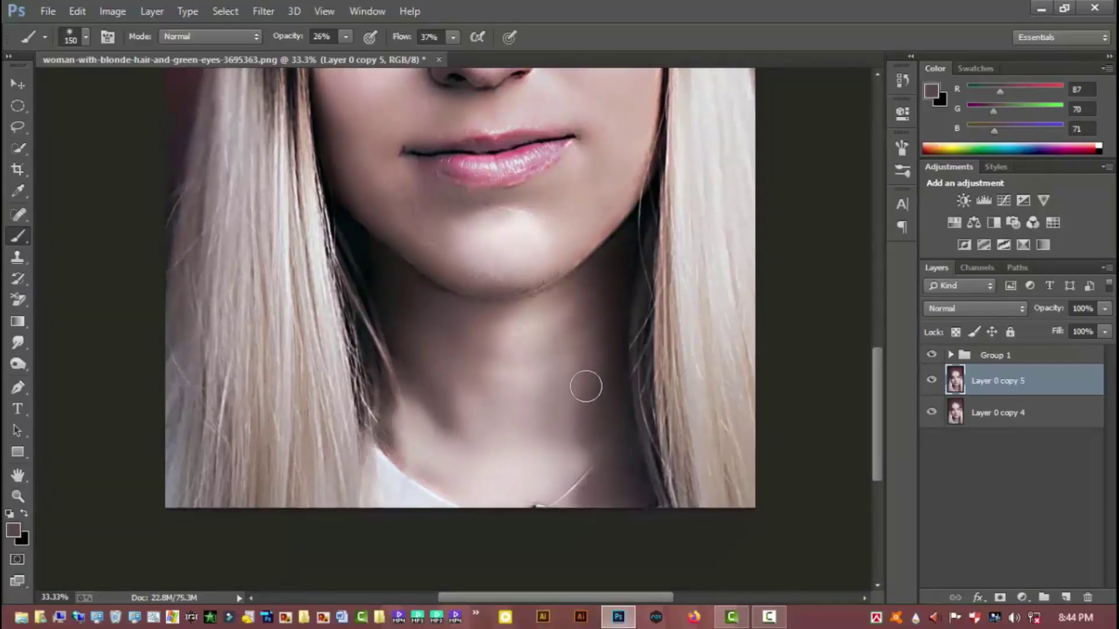
pyautogui.keyDown('alt'); pyautogui.click(577, 416); pyautogui.keyUp('alt')
# Hide the retouched layer to compare before and after, zooming in on the face.
pyautogui.hotkey('ctrl', '0')
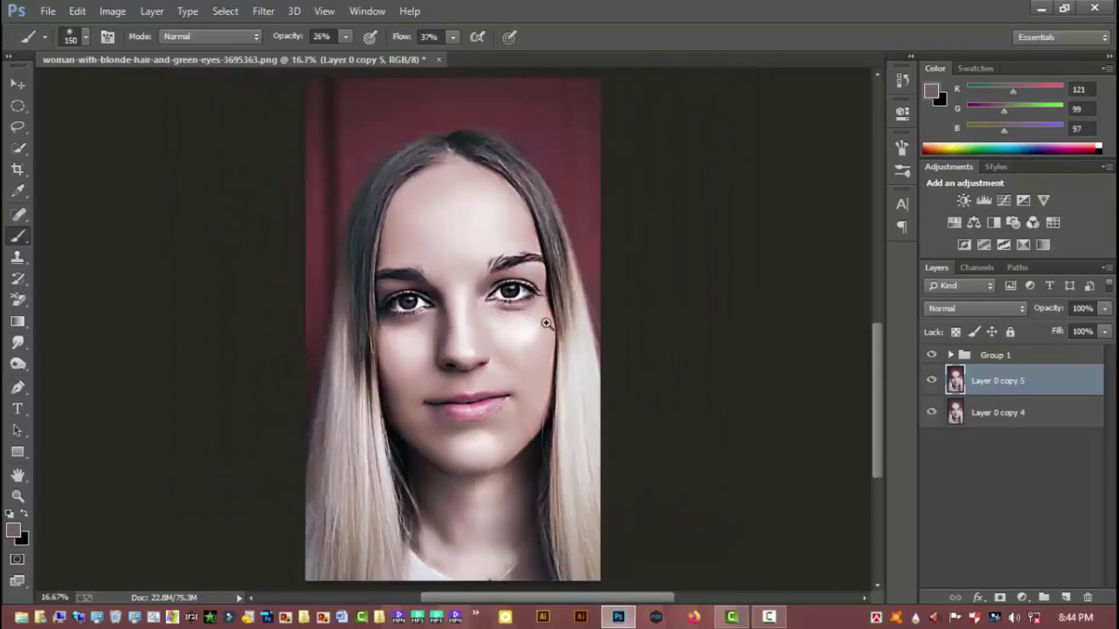
pyautogui.scroll(3, 474, 220)
pyautogui.keyDown('alt'); pyautogui.click(446, 276); pyautogui.keyUp('alt')
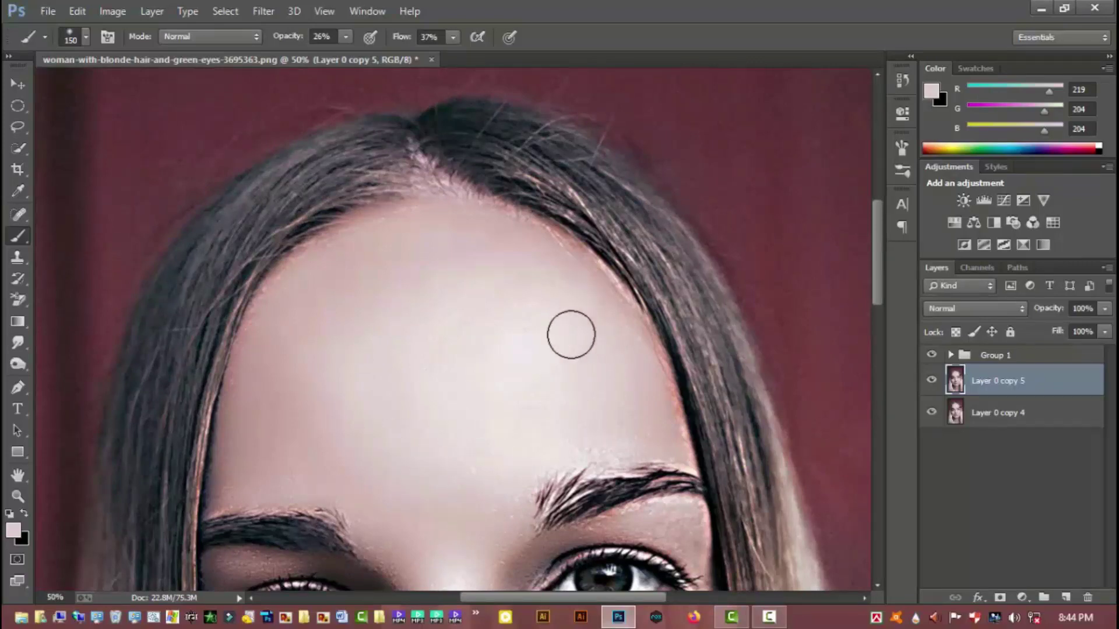
pyautogui.hotkey('ctrl', '-')
pyautogui.hotkey('ctrl', '-')
pyautogui.hotkey('ctrl', '-')
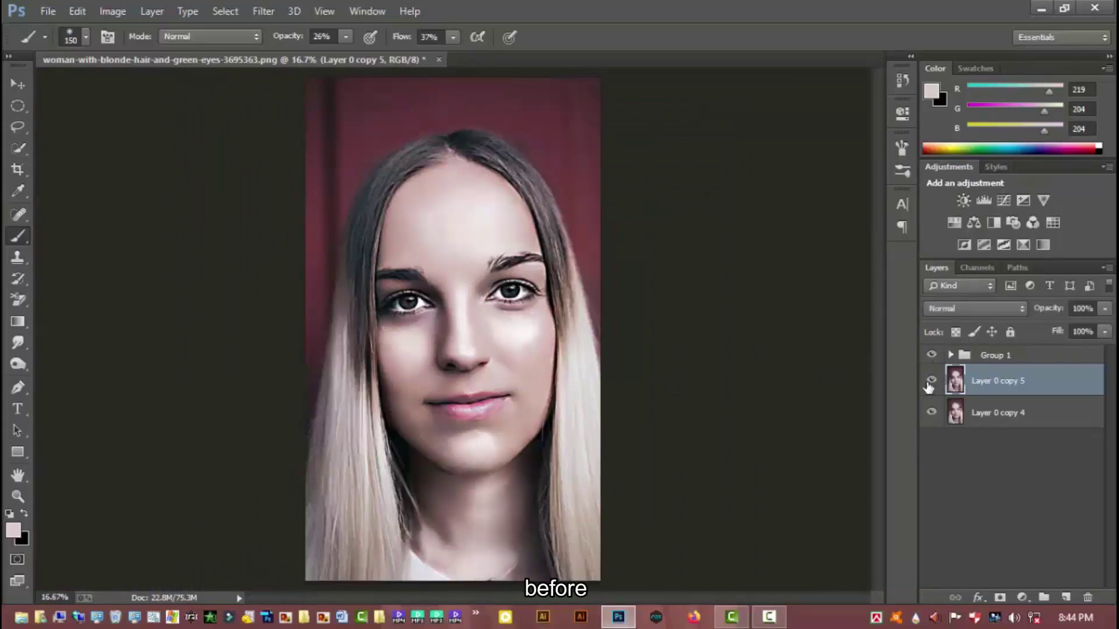
pyautogui.click(931, 381)
pyautogui.hotkey('ctrl', '+')
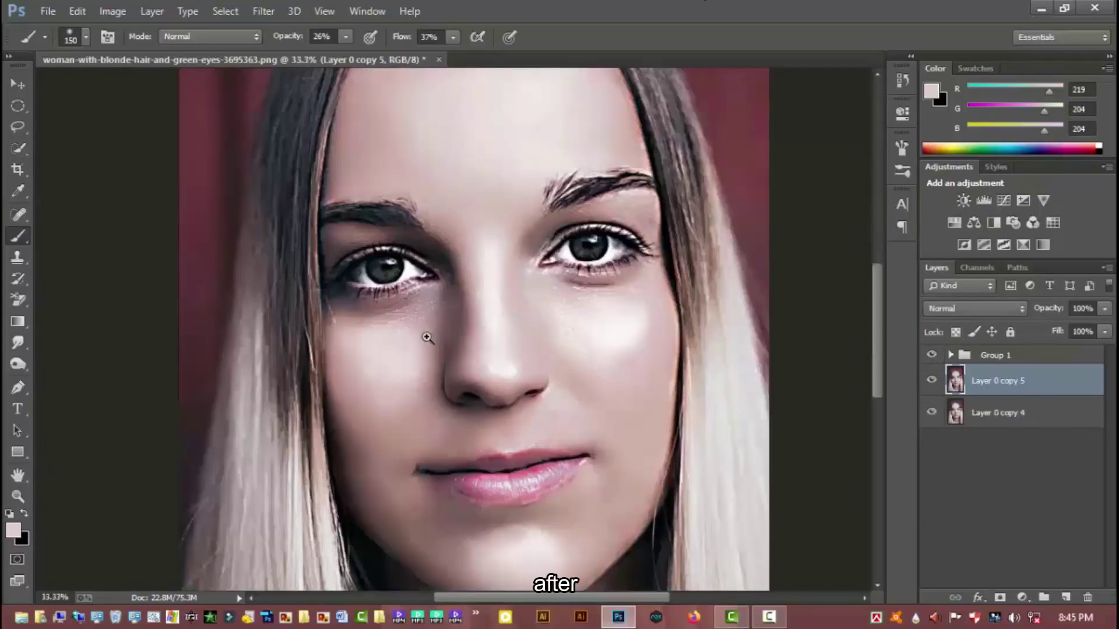
pyautogui.hotkey('ctrl', '+')
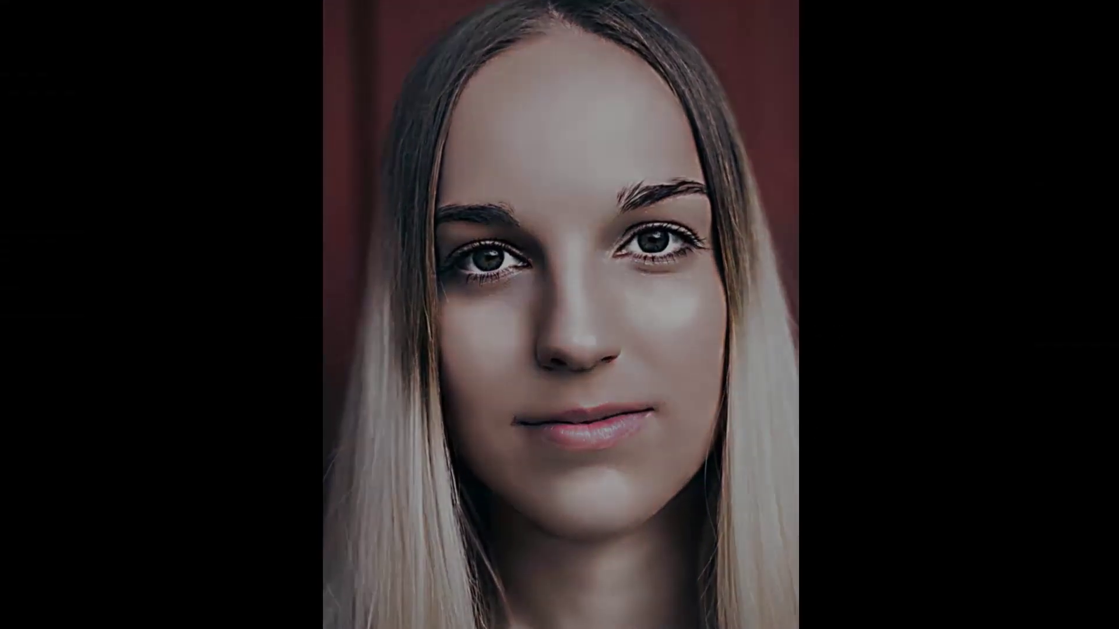